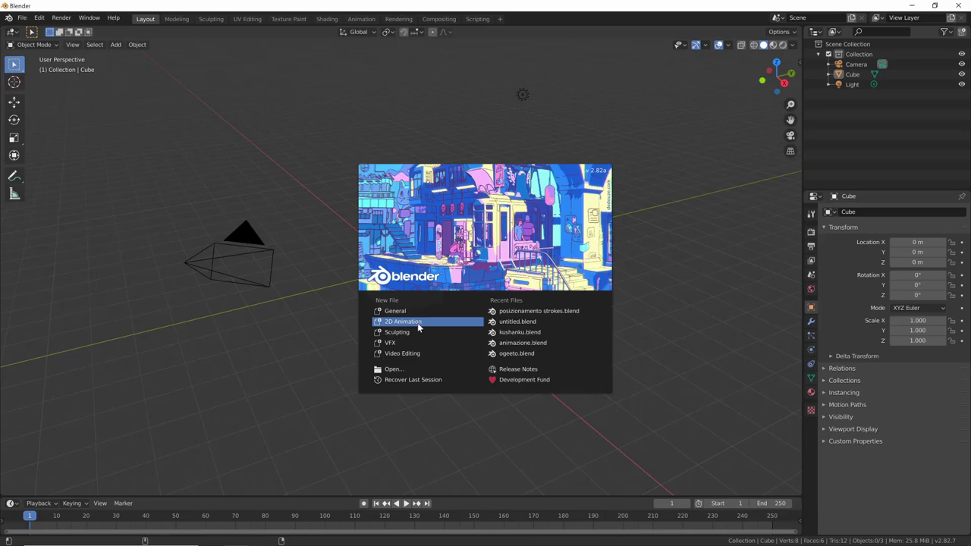
Start a new 2D Animation file from the splash screen
click(416, 324)
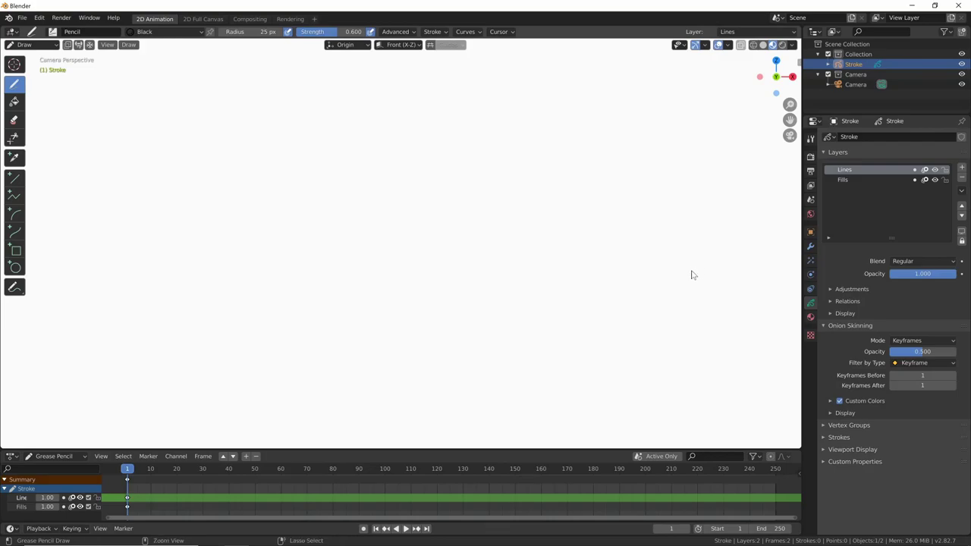
key(Home)
scroll(602, 324, down, 1)
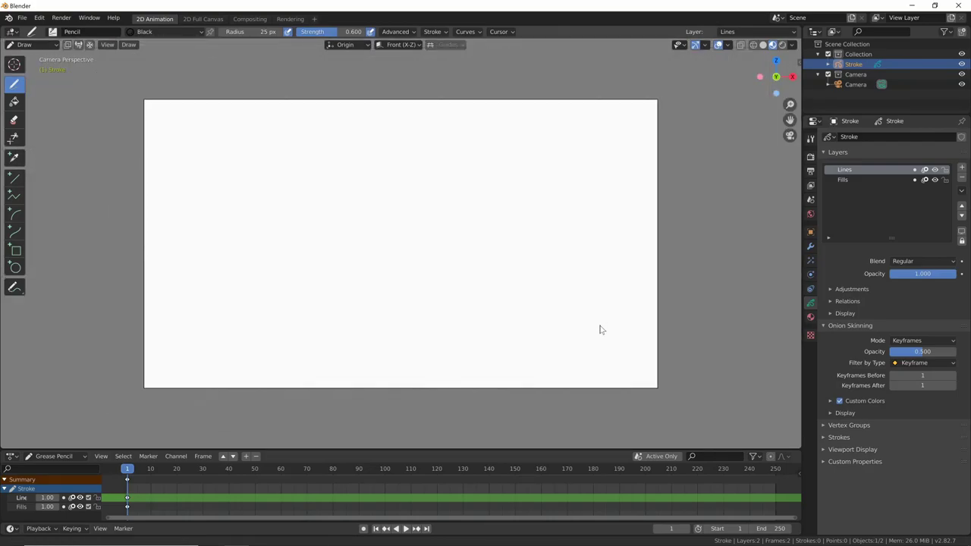
scroll(622, 318, up, 2)
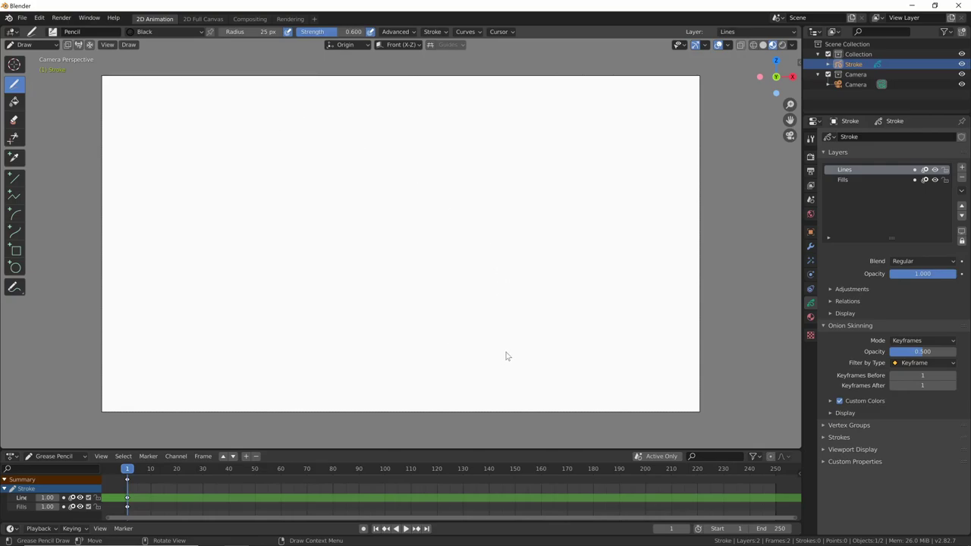
scroll(513, 353, up, 2)
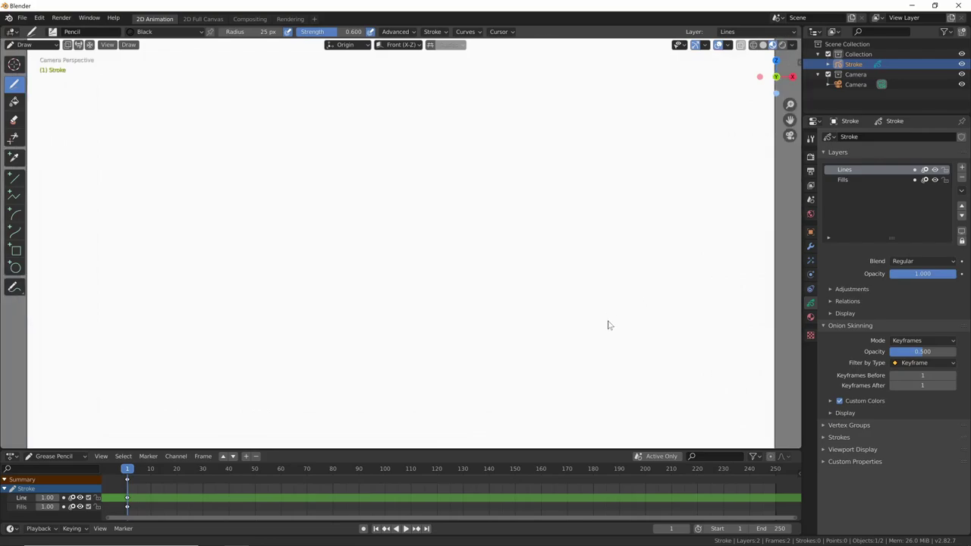
scroll(618, 318, up, 2)
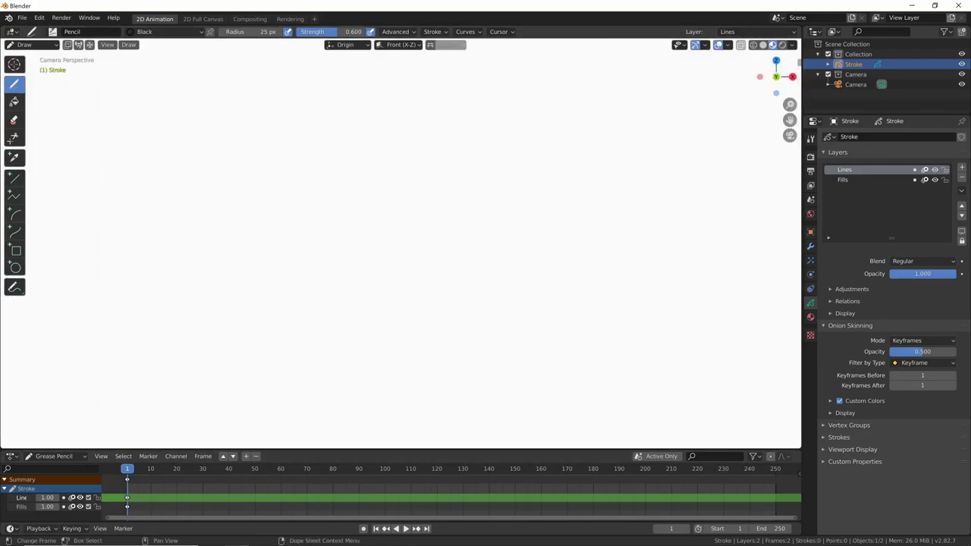
mouse_move(211, 536)
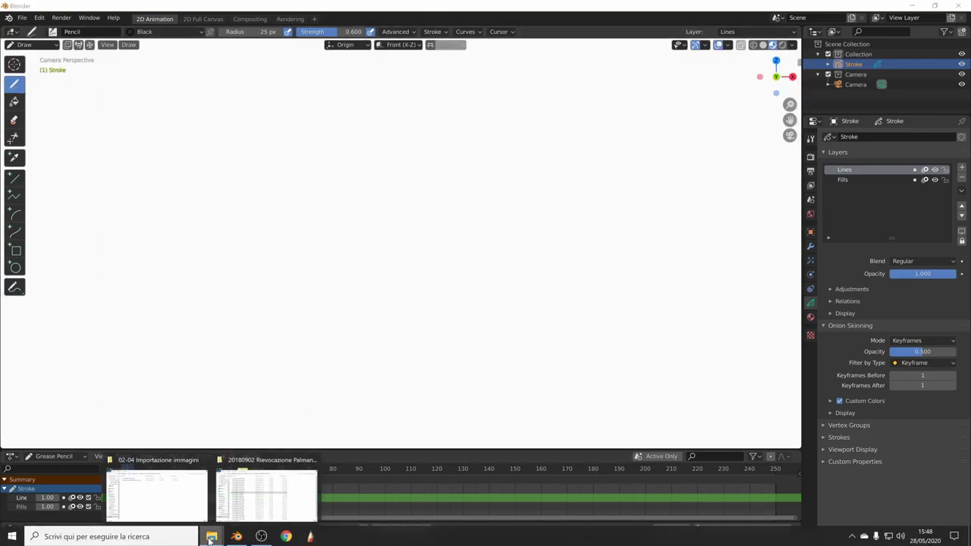
Drag the soldiers photo Annotazione 2020-05-28 154551.png from Explorer onto Blender's camera view
click(184, 498)
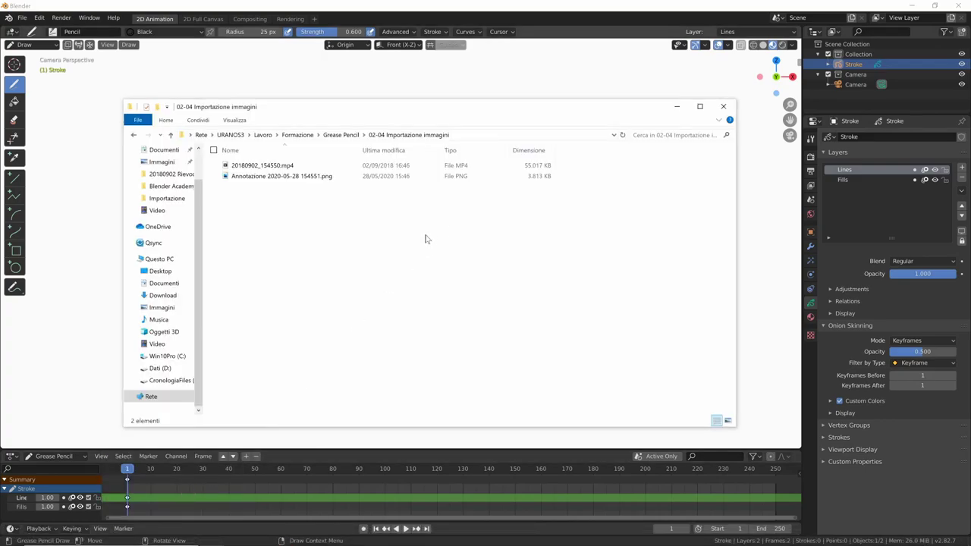
click(321, 179)
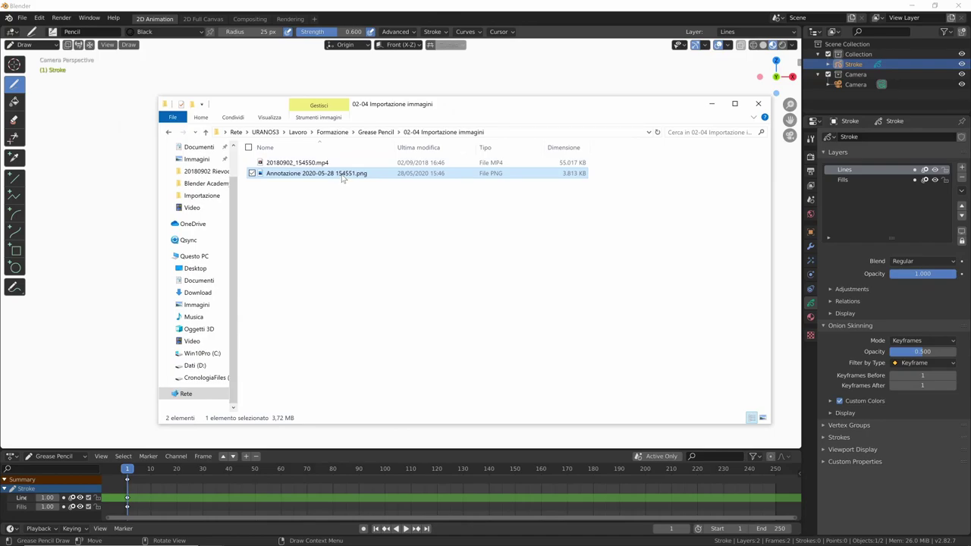
drag(342, 178, 138, 259)
drag(137, 254, 131, 265)
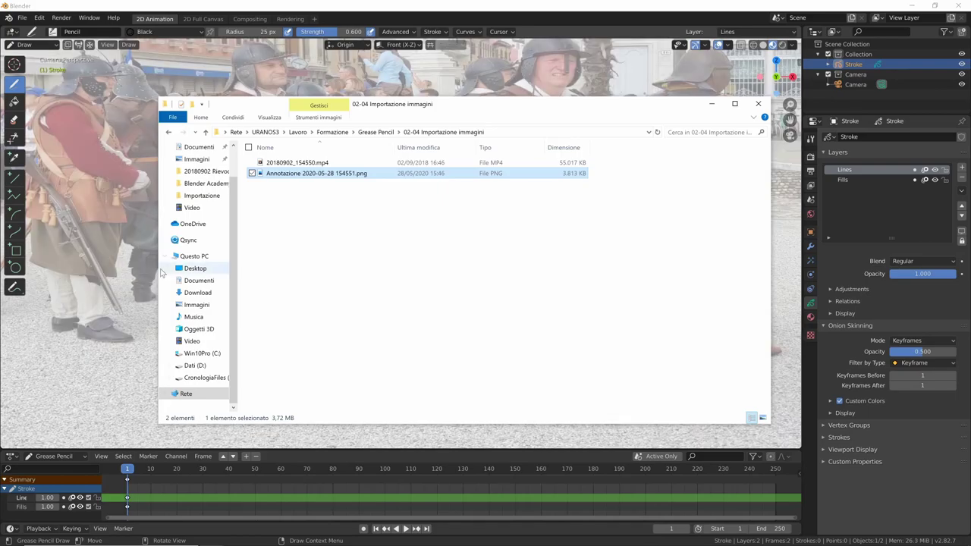
Check the dropped photo in Blender, then preview the soldiers PNG full size
click(571, 22)
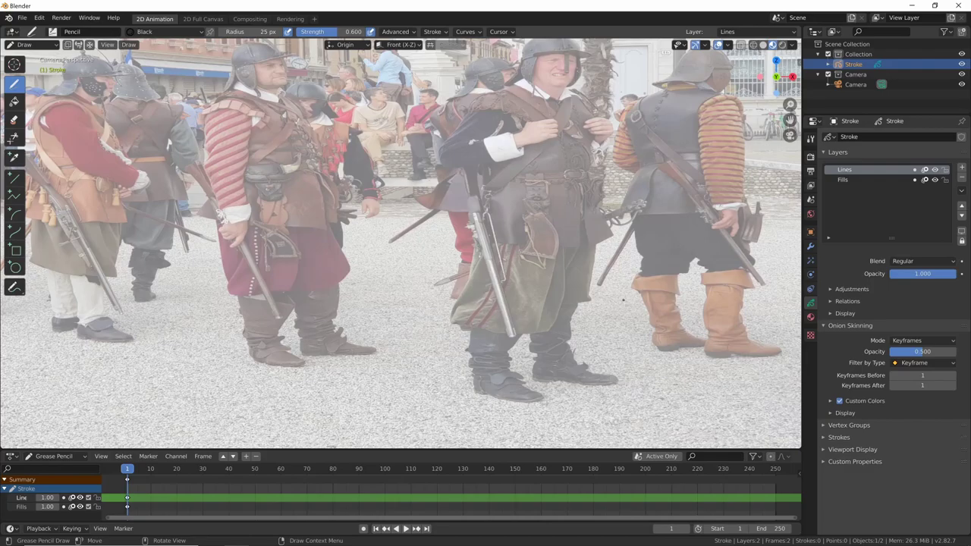
mouse_move(211, 536)
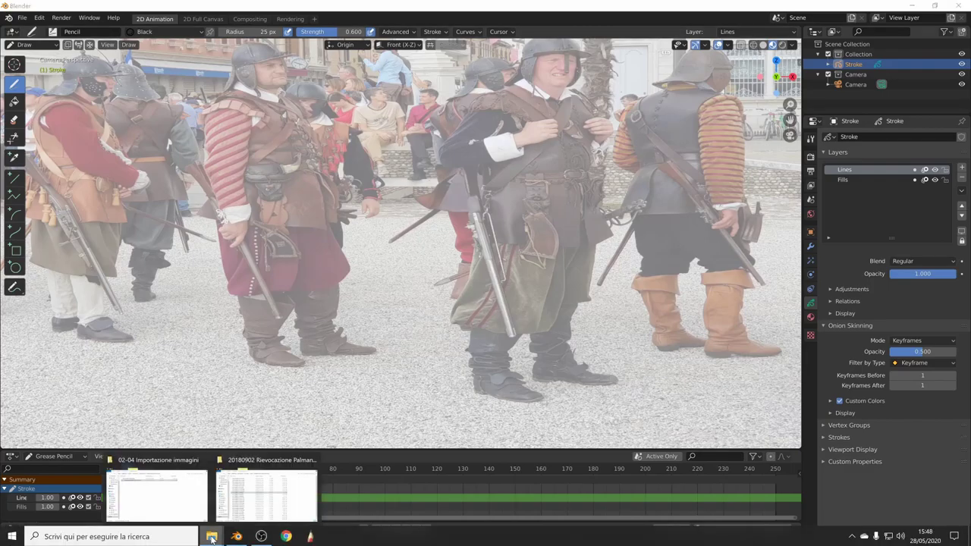
click(179, 508)
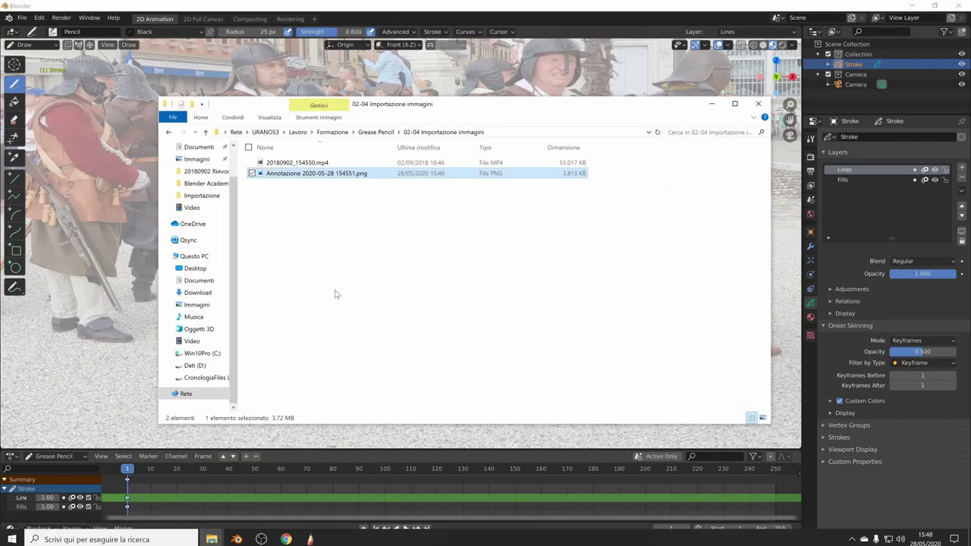
double_click(352, 176)
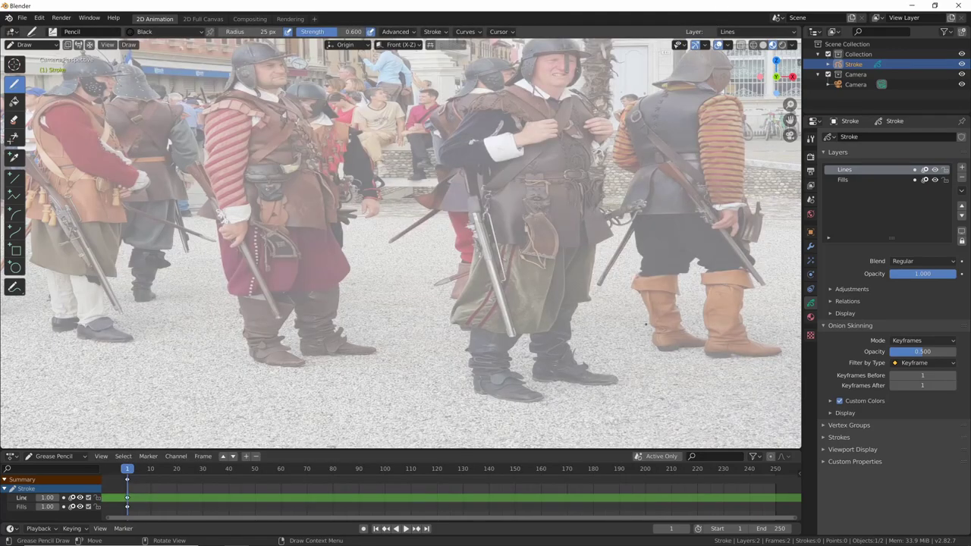
key(Home)
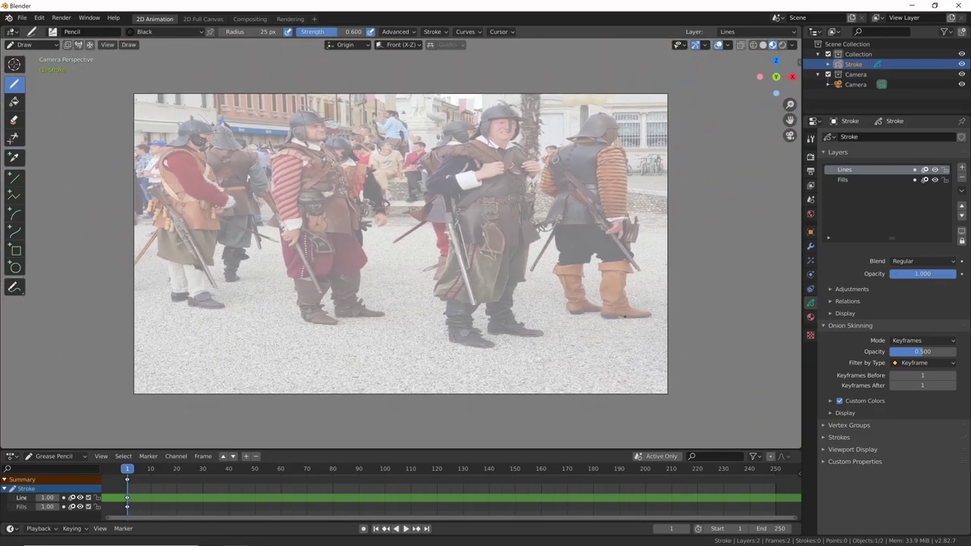
scroll(578, 370, up, 2)
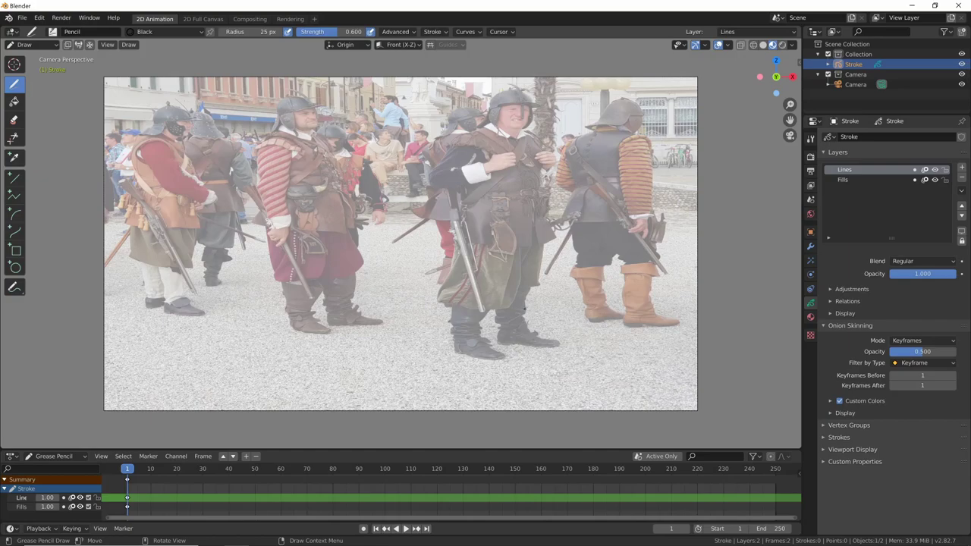
middle_drag(523, 307, 559, 319)
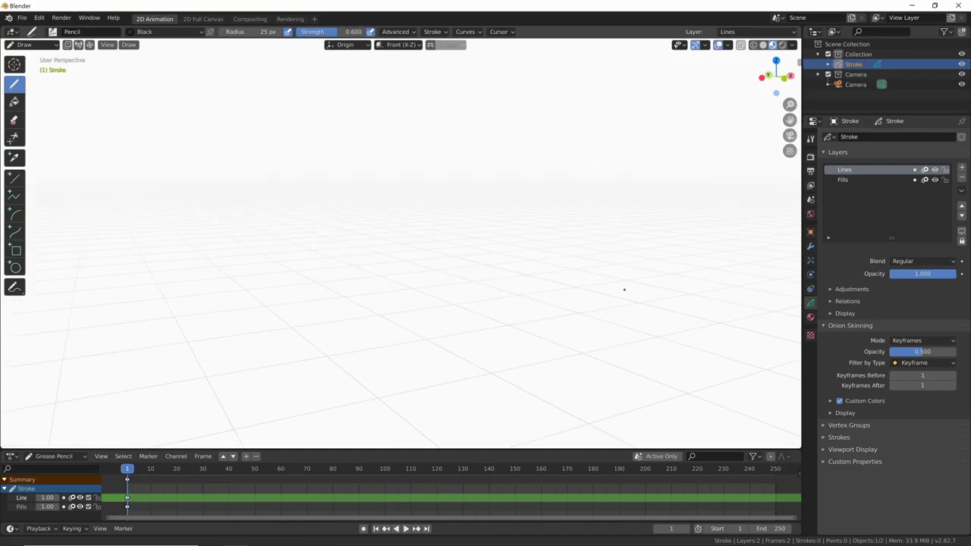
mouse_move(624, 289)
middle_down()
mouse_move(425, 331)
mouse_move(635, 323)
mouse_move(591, 342)
mouse_move(541, 329)
mouse_move(592, 323)
mouse_move(619, 287)
middle_up()
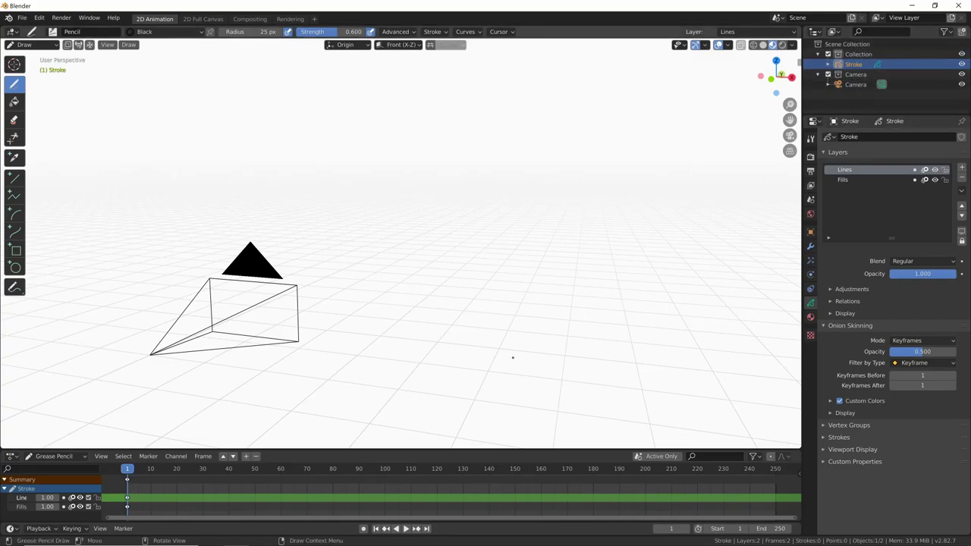
mouse_move(513, 357)
middle_down()
mouse_move(522, 364)
mouse_move(535, 353)
mouse_move(525, 362)
middle_up()
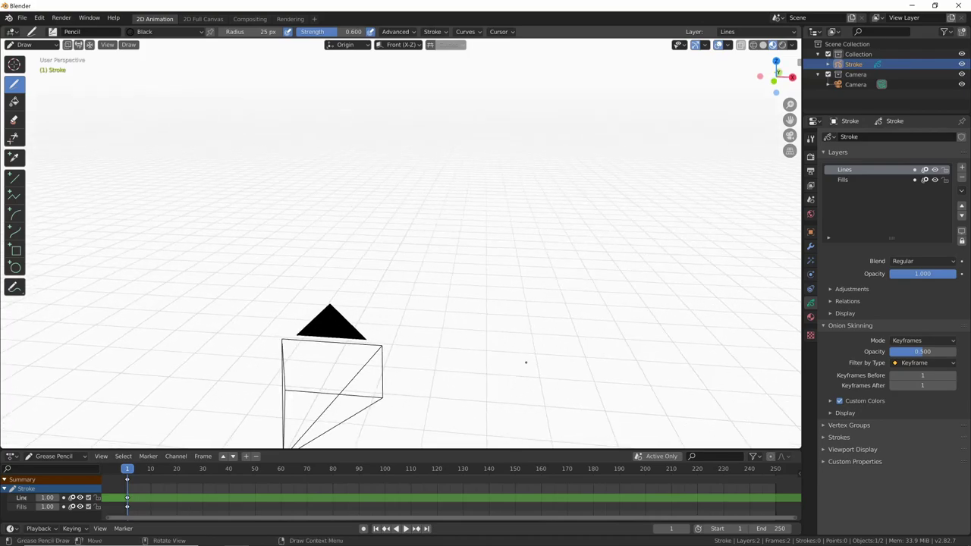
key(KP_0)
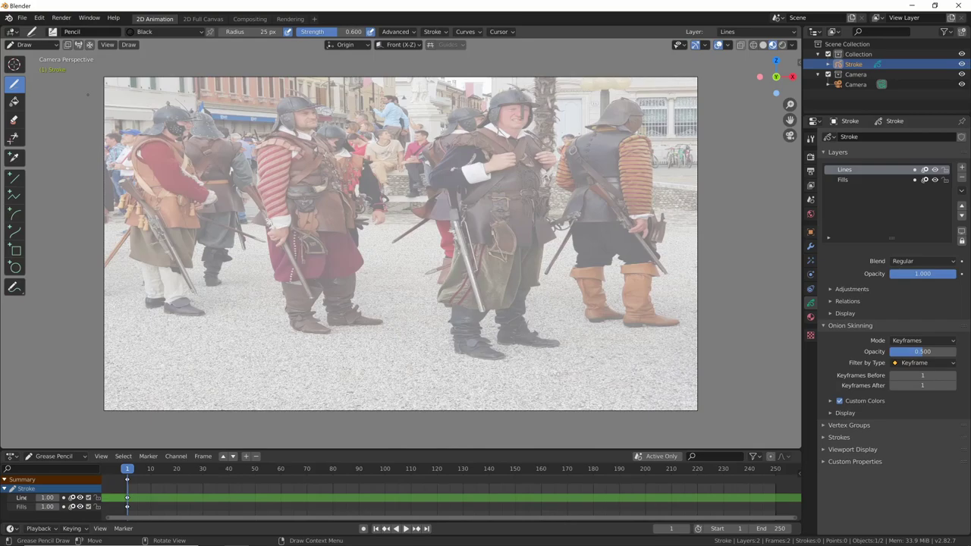
click(50, 44)
Switch to Object Mode and make the Camera active to show its lens and background settings
click(50, 57)
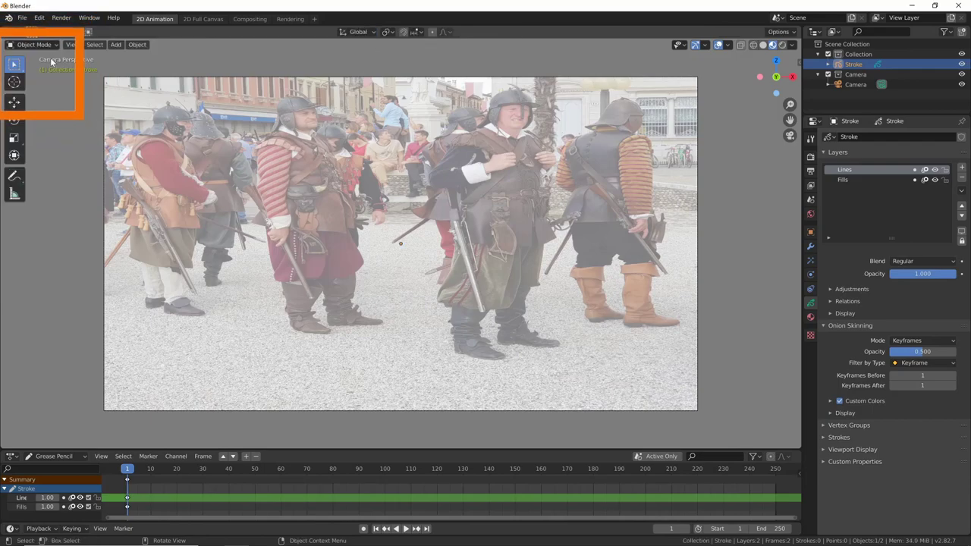
click(852, 85)
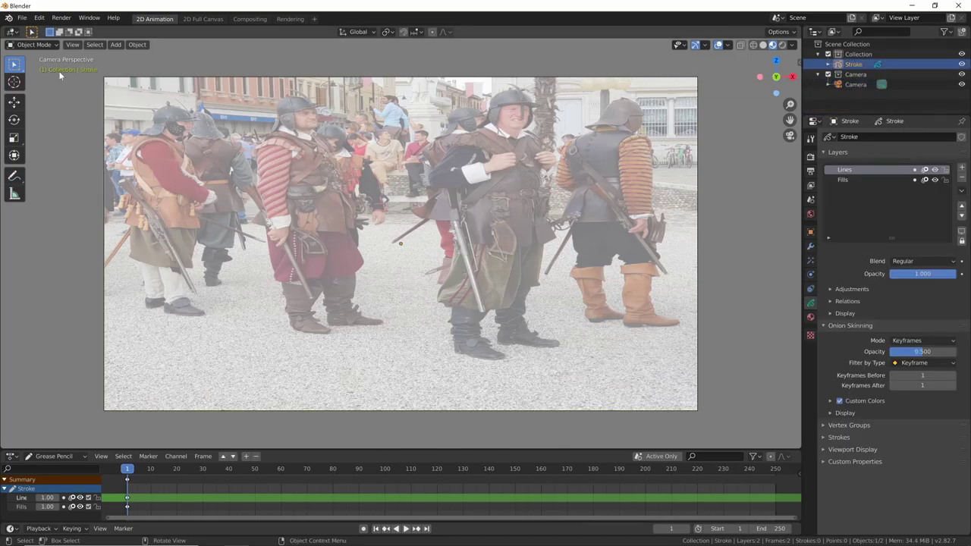
click(669, 80)
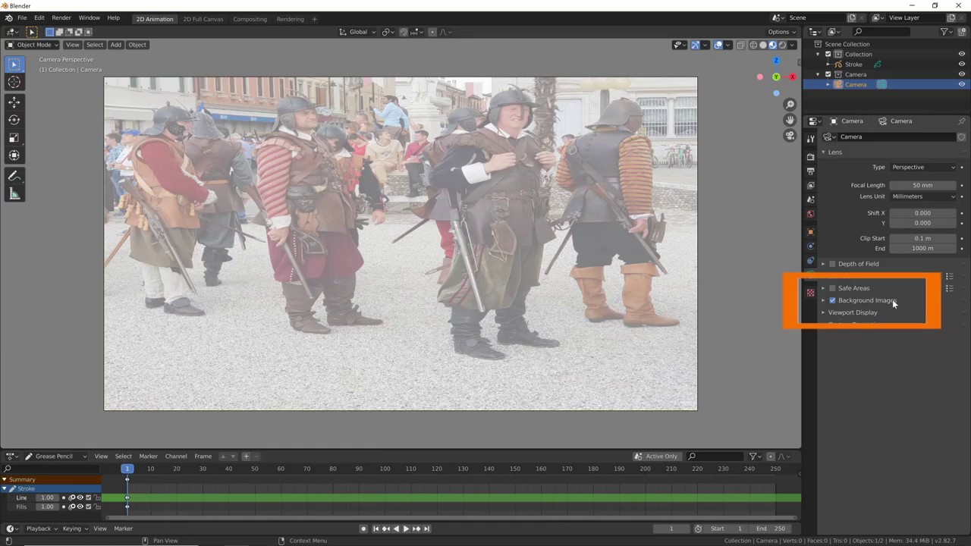
Toggle the camera's background image off and on, expand it, and set its Alpha back to 0.507
click(832, 301)
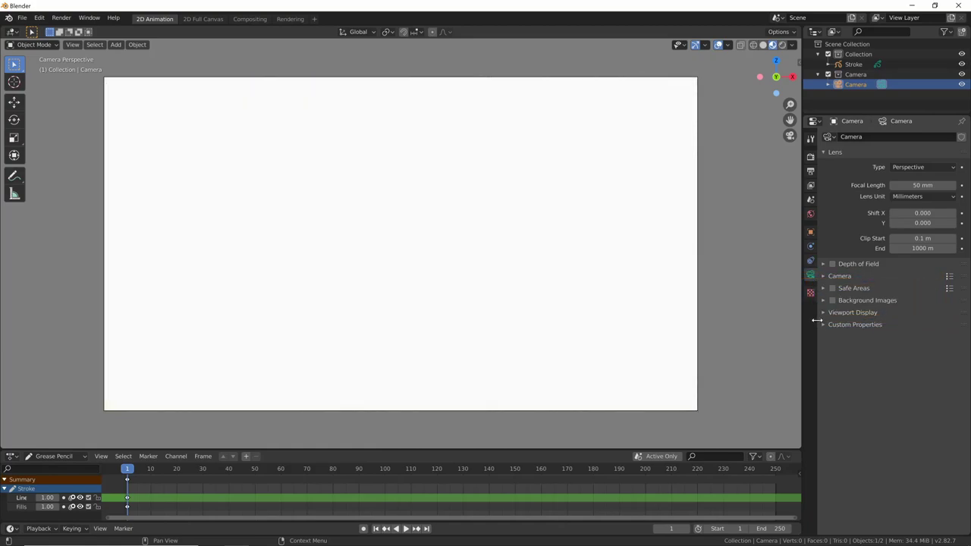
click(833, 300)
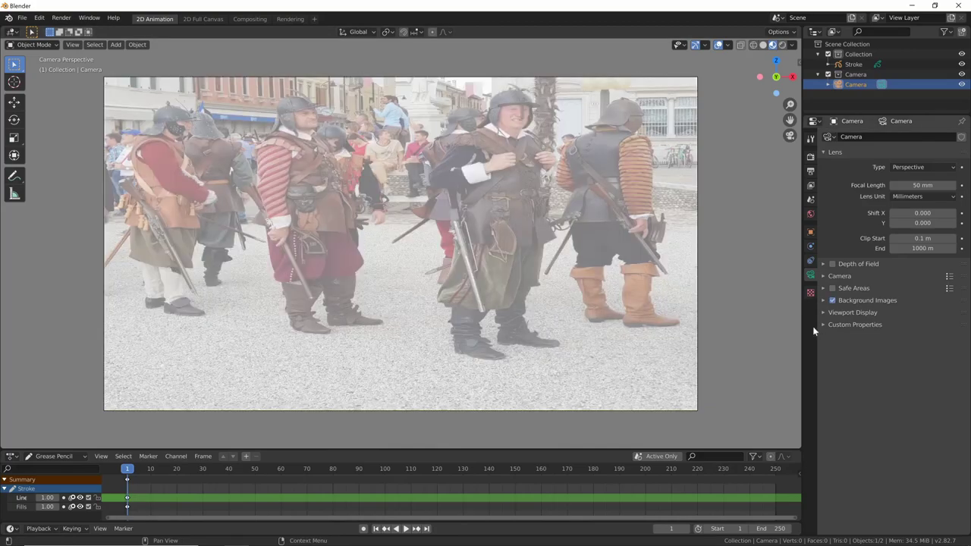
click(823, 301)
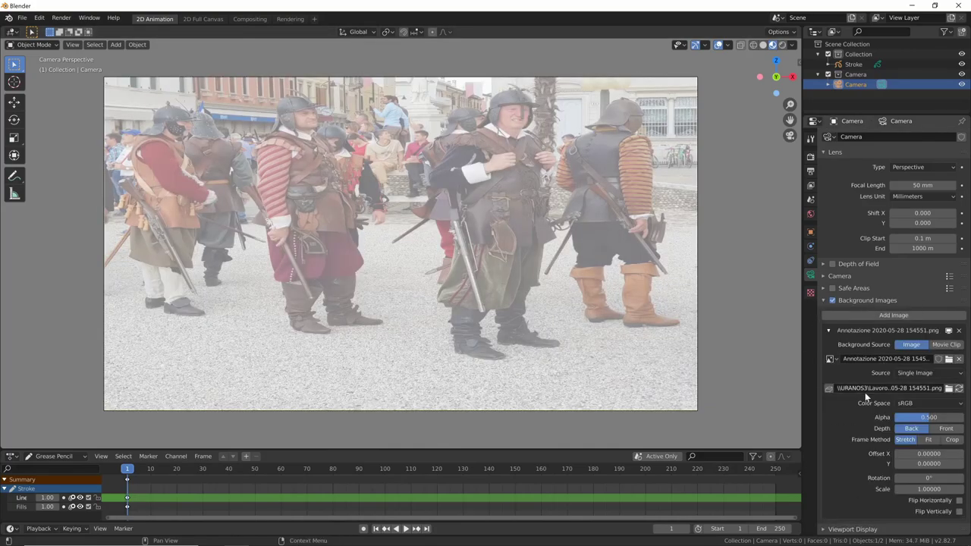
scroll(857, 386, down, 1)
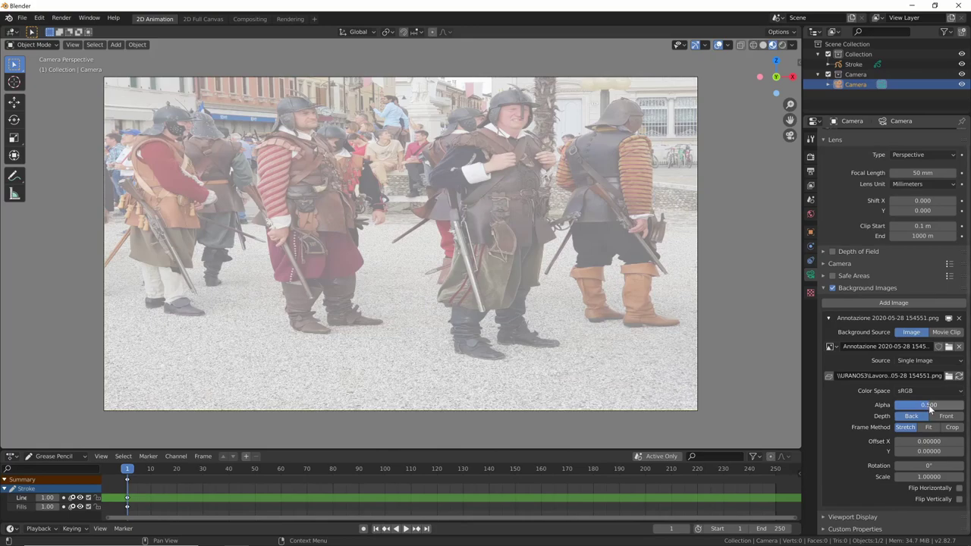
drag(933, 407, 964, 407)
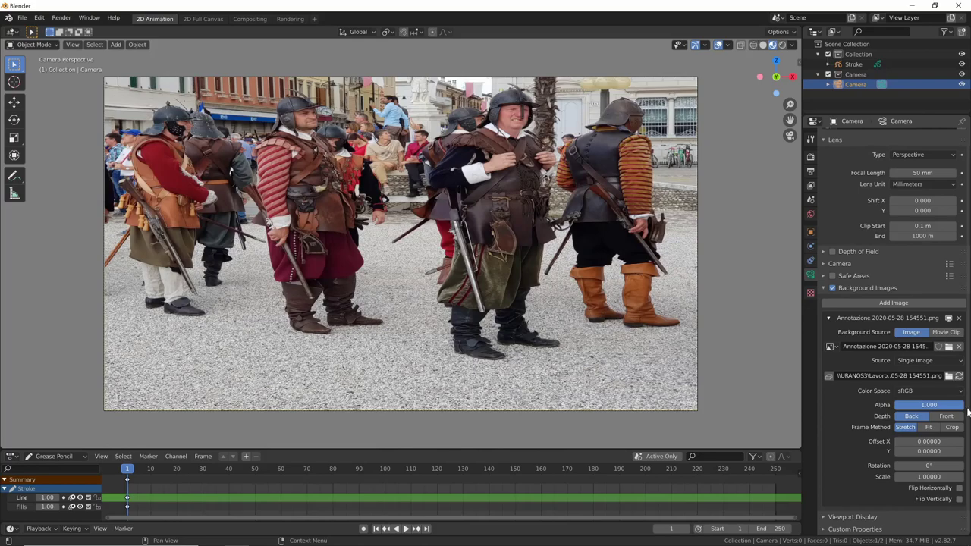
mouse_move(968, 410)
mouse_down()
mouse_move(900, 412)
mouse_move(934, 413)
mouse_up()
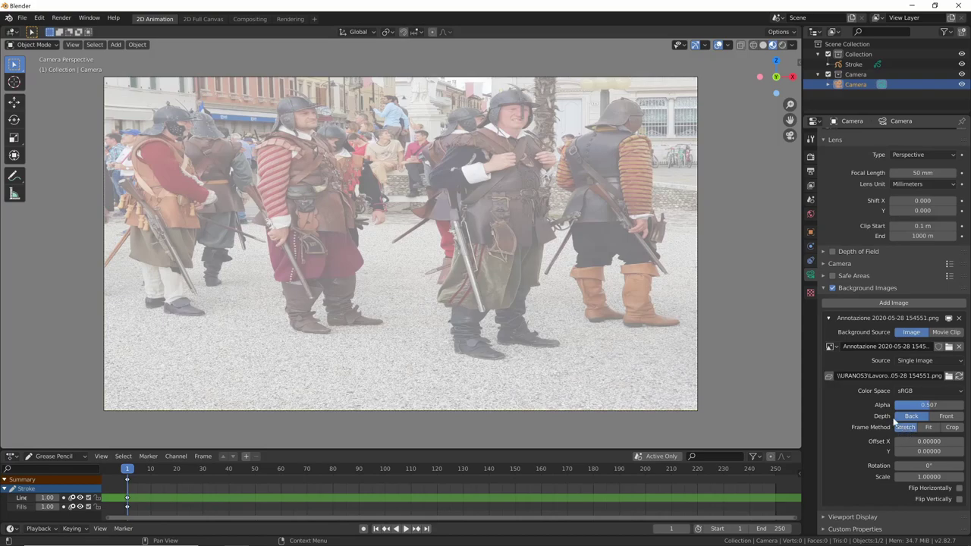
Try the Fit, Crop and Stretch frame methods, reset the offset, and settle on Fit
click(930, 428)
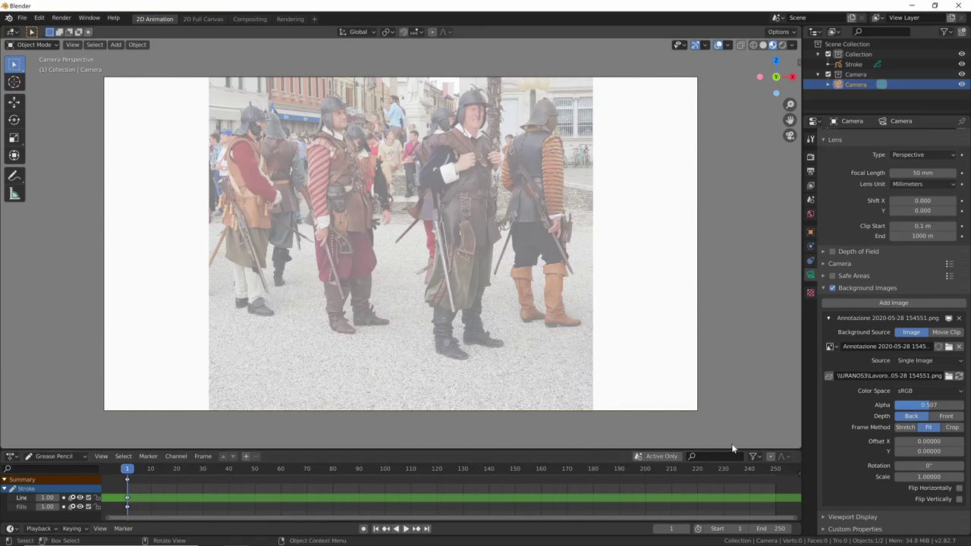
click(951, 428)
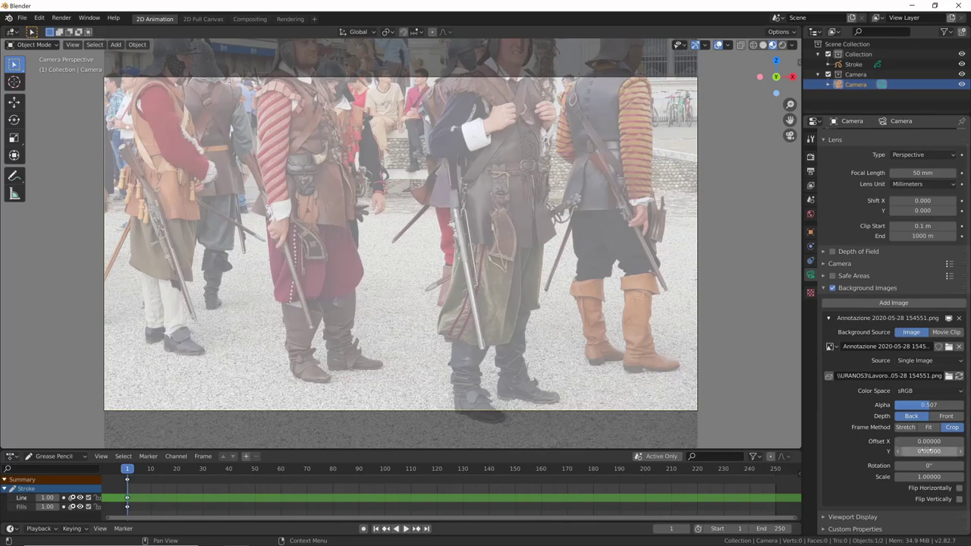
mouse_move(929, 450)
mouse_down()
mouse_move(884, 453)
mouse_move(914, 450)
mouse_up()
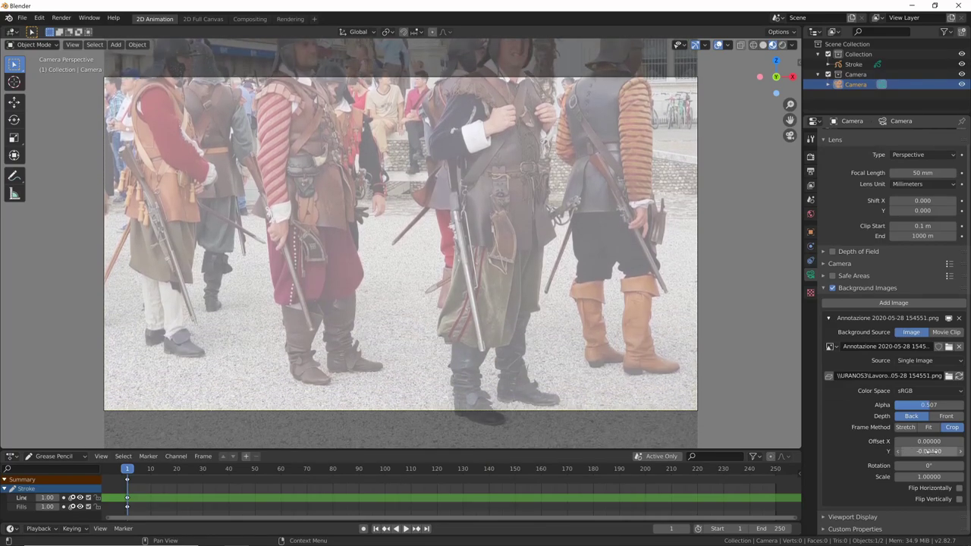
click(930, 428)
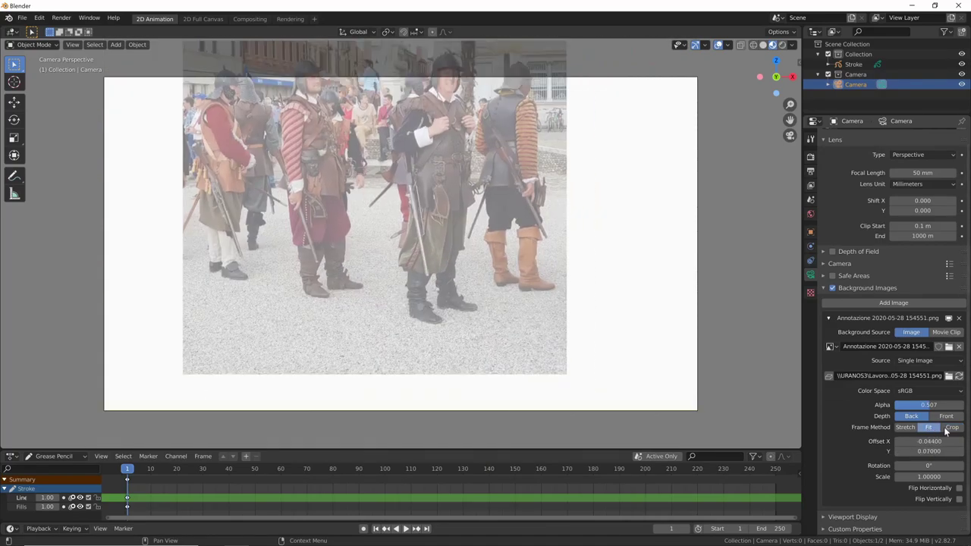
mouse_move(922, 451)
mouse_down()
mouse_move(940, 452)
mouse_move(931, 441)
mouse_up()
click(905, 427)
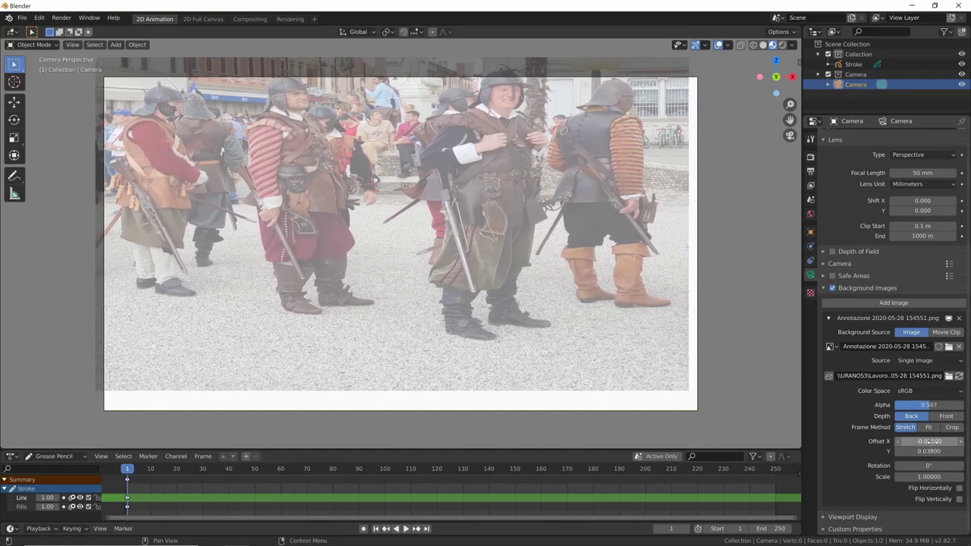
key(BackSpace)
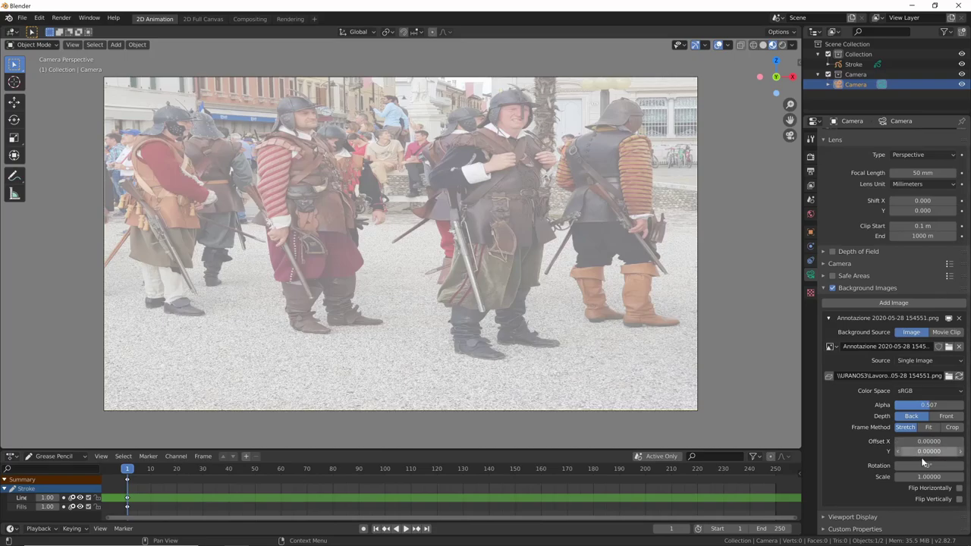
click(929, 427)
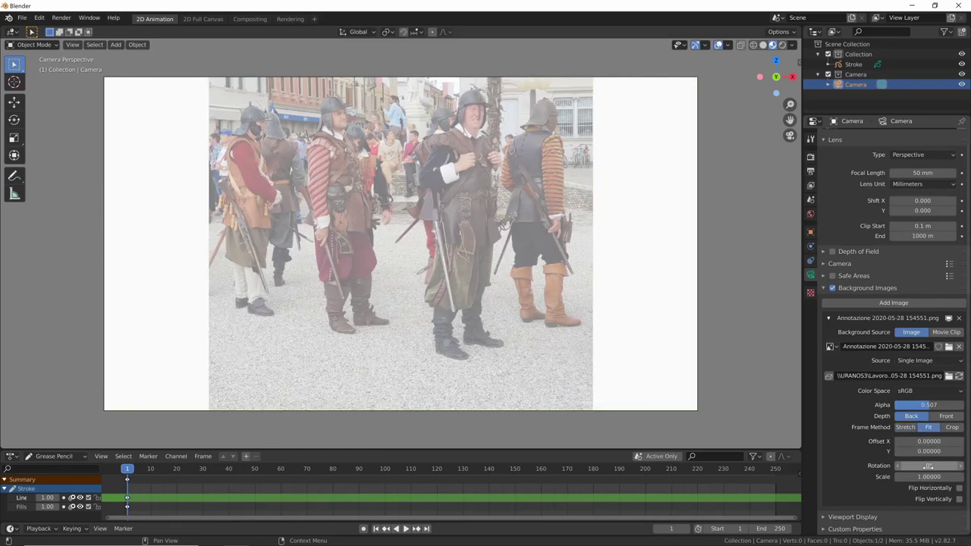
Flip the background photo horizontally and reset its rotation to 0° and scale to 1.0
mouse_move(928, 465)
mouse_down()
mouse_move(873, 471)
mouse_move(918, 465)
mouse_move(900, 478)
mouse_up()
click(958, 488)
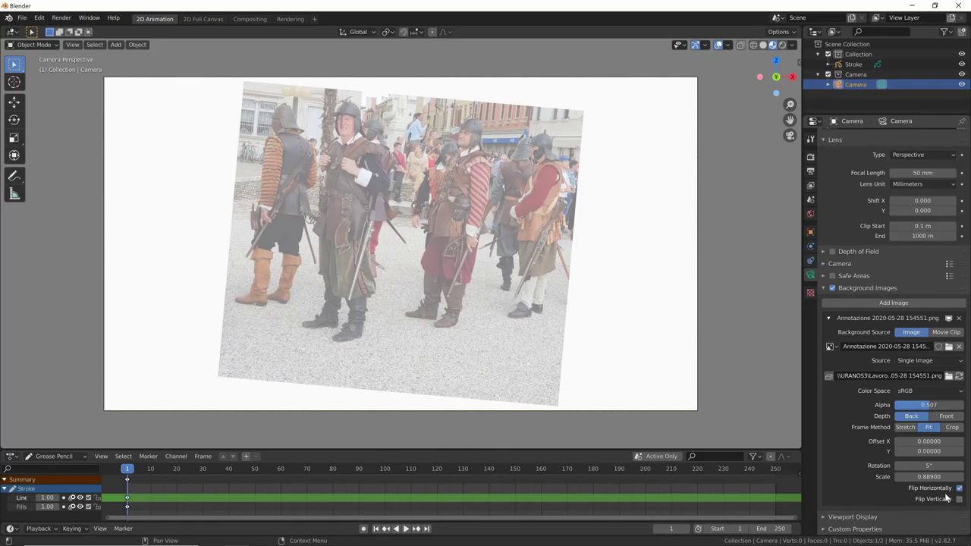
click(958, 499)
click(958, 499)
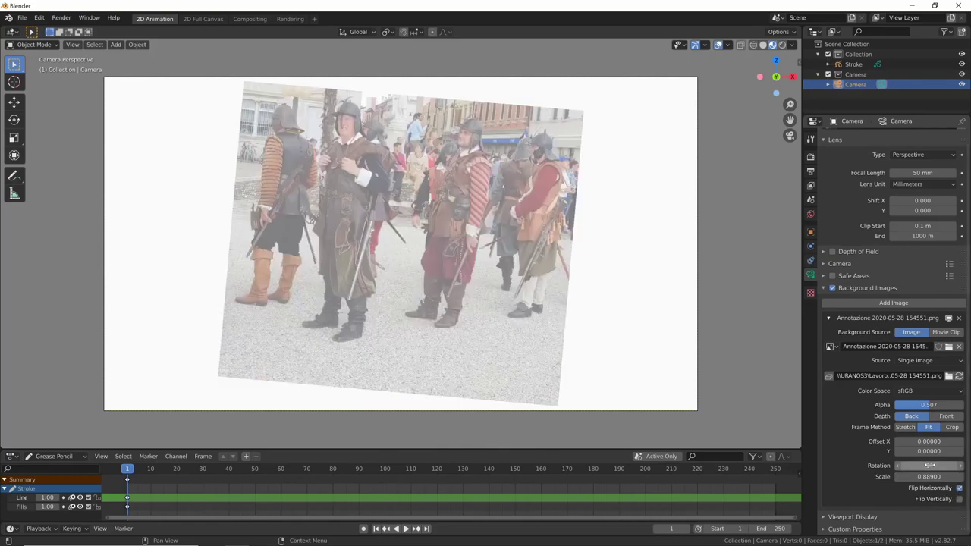
key(BackSpace)
key(BackSpace)
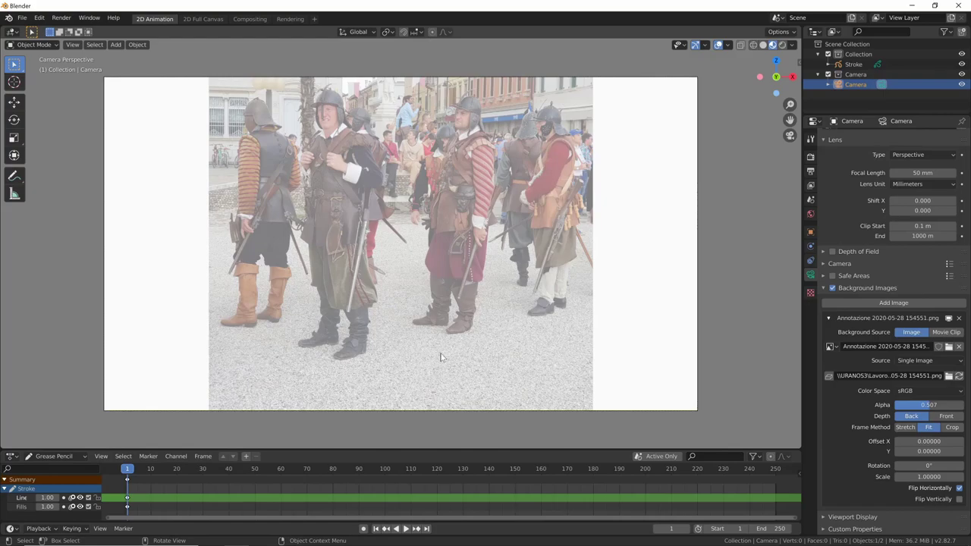
Select the Stroke grease-pencil object and switch it to Draw mode
click(853, 63)
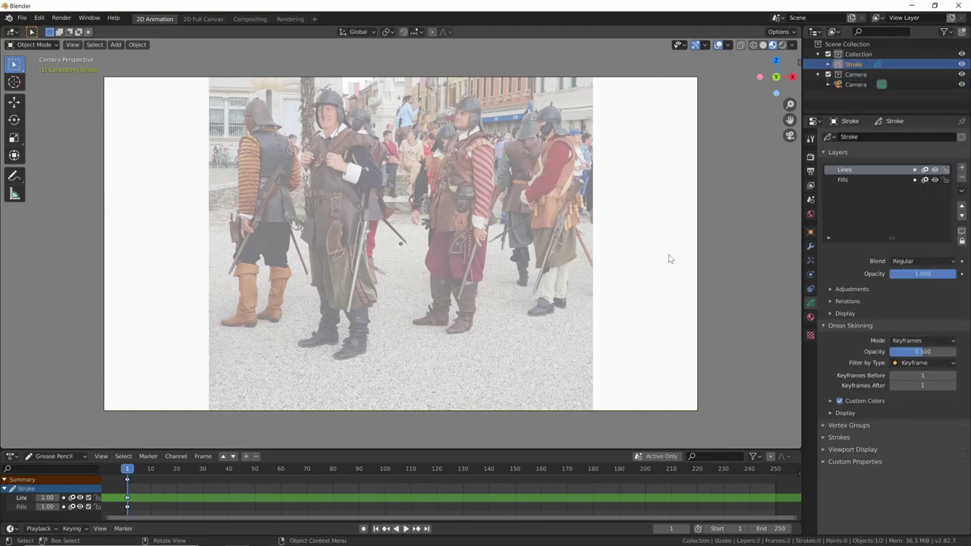
click(46, 44)
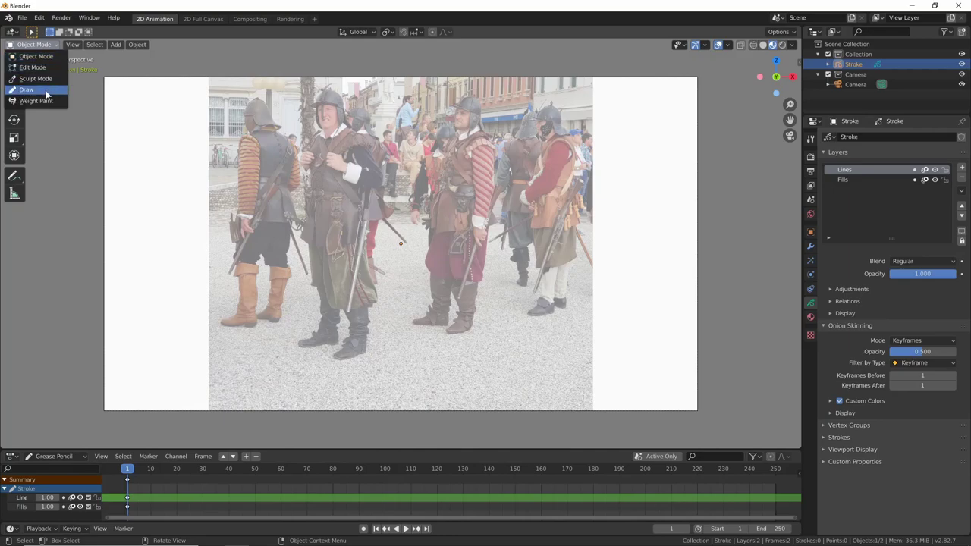
click(48, 89)
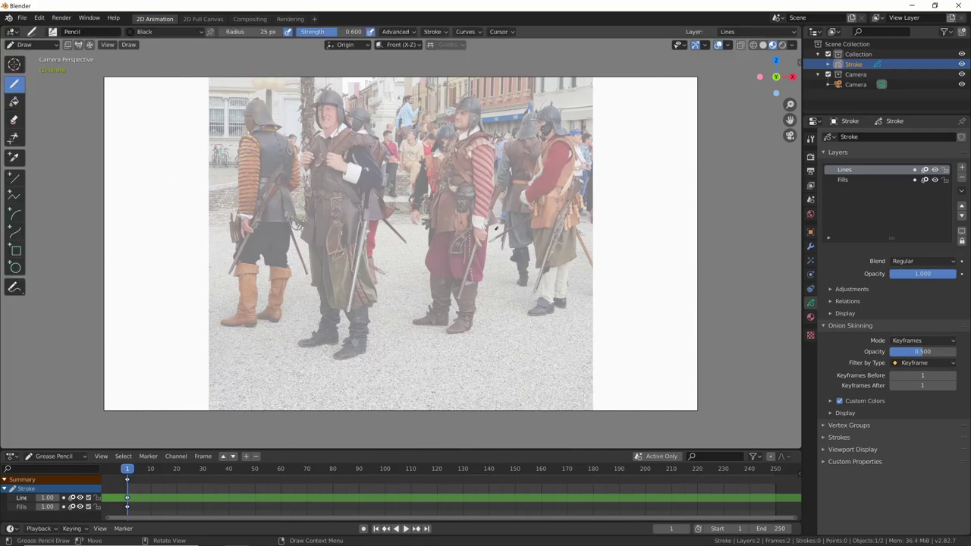
Sketch a few short pencil strokes over the soldier's helmet
drag(457, 116, 458, 132)
drag(451, 107, 480, 122)
drag(480, 123, 482, 129)
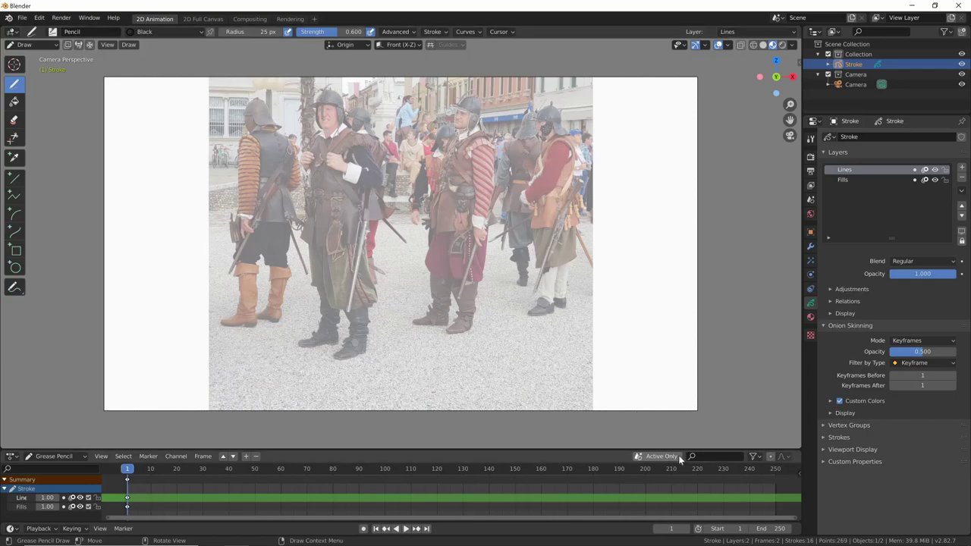
scroll(504, 132, up, 2)
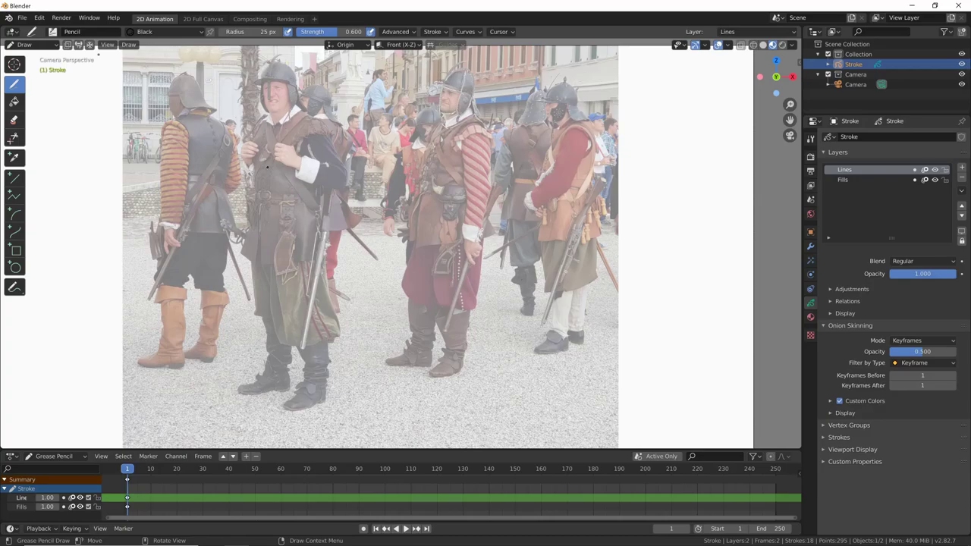
Switch to the Ink Pen brush and trace the soldier's shoulder, striped sleeve and cuff
click(54, 32)
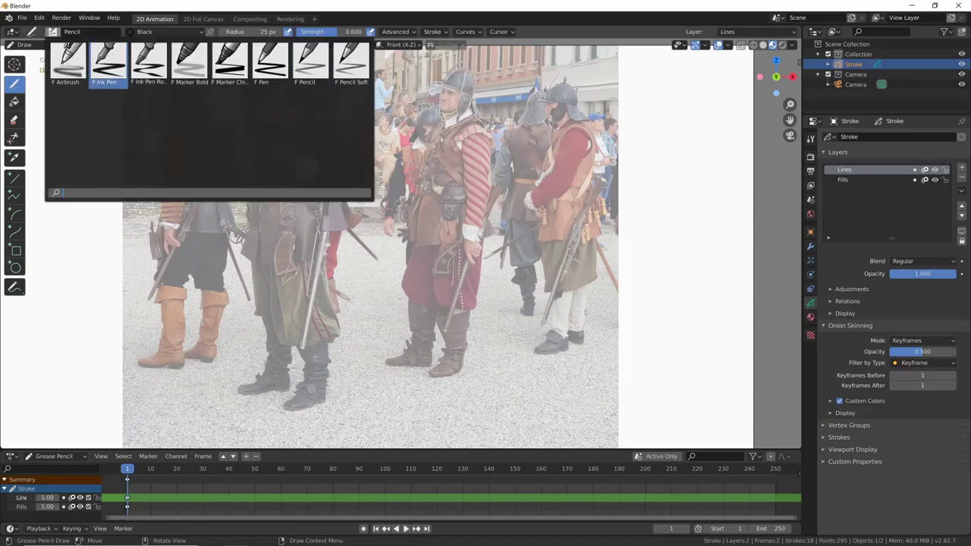
click(108, 61)
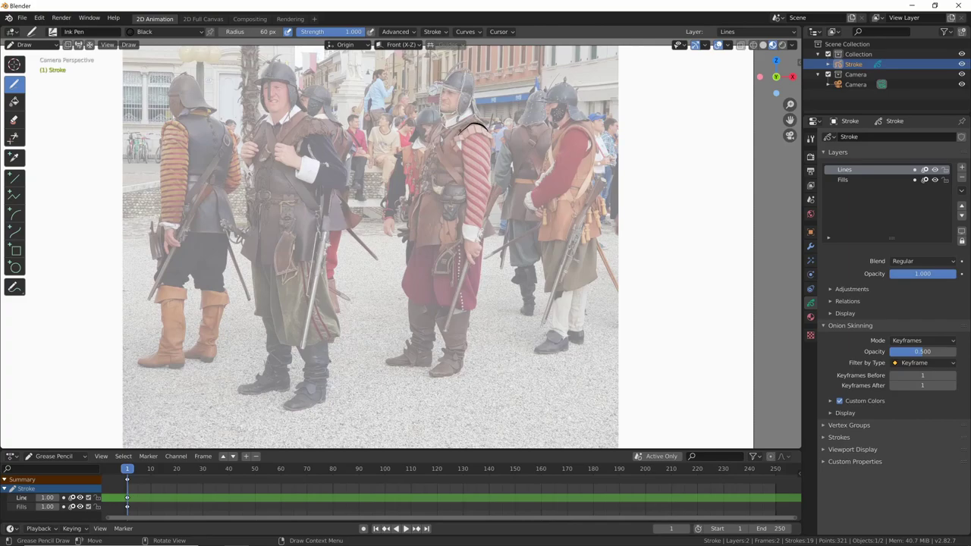
mouse_move(456, 135)
mouse_down()
mouse_move(476, 124)
mouse_move(493, 139)
mouse_move(464, 181)
mouse_move(464, 226)
mouse_up()
mouse_move(489, 143)
mouse_down()
mouse_move(471, 241)
mouse_move(484, 237)
mouse_up()
drag(485, 237, 479, 245)
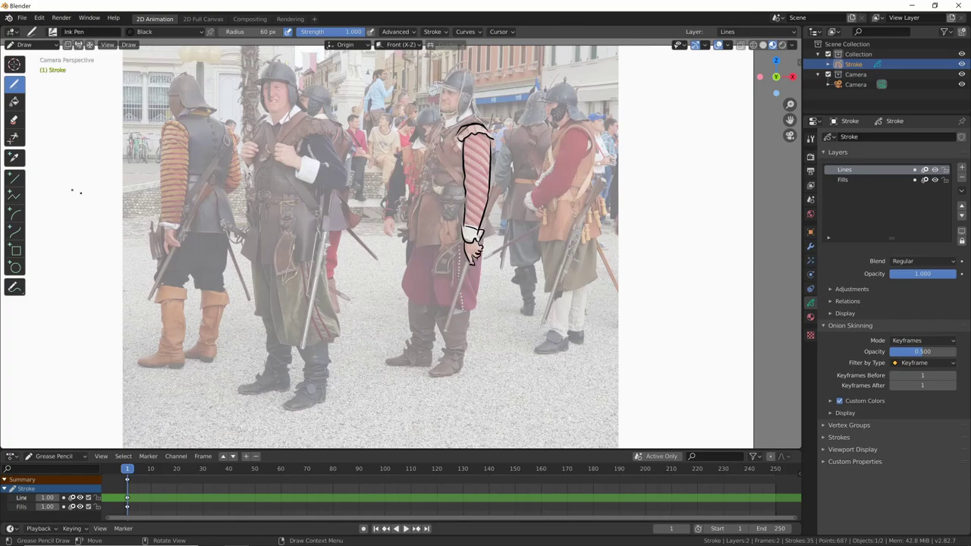
Draw a thin straight sword line from the hand to the feet using the Line tool at 15 px radius
click(13, 178)
drag(466, 256, 443, 327)
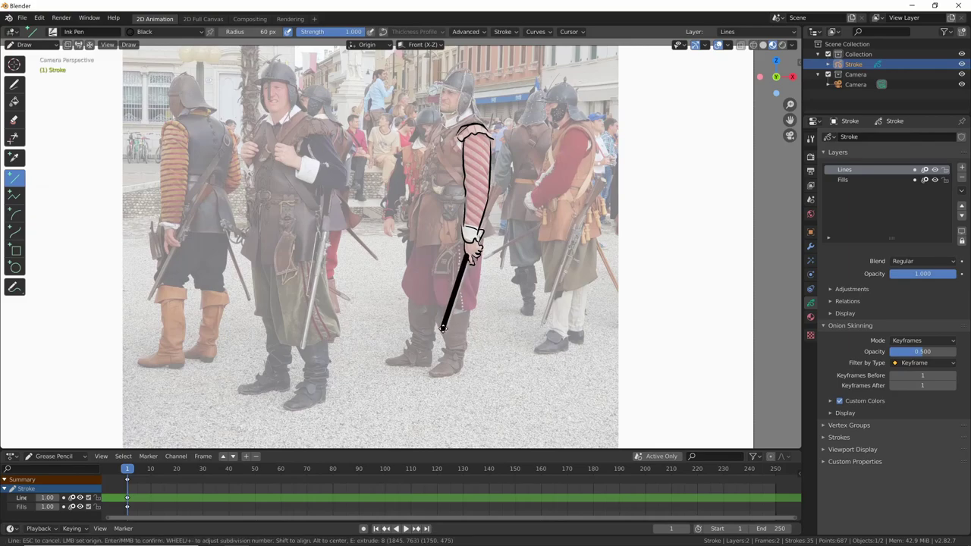
key(Return)
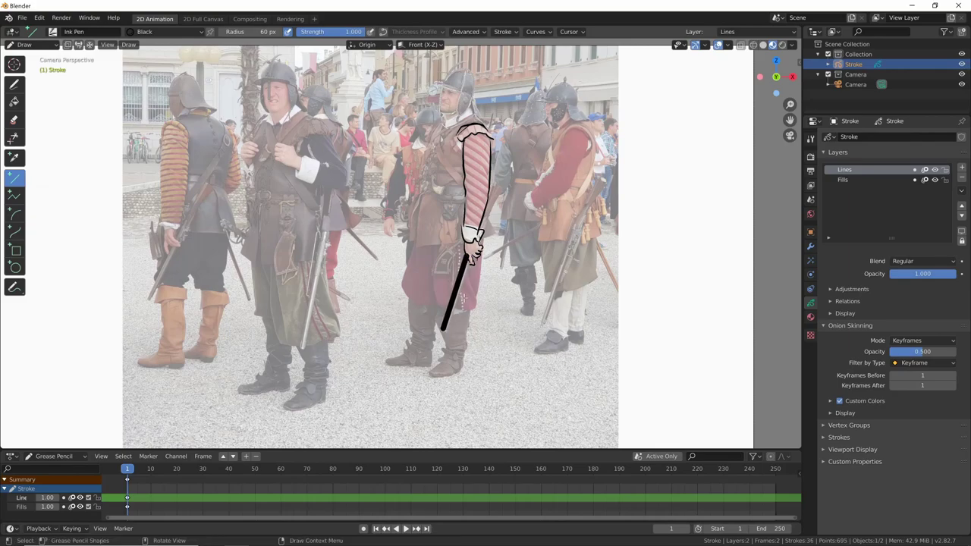
key(ctrl+z)
key(f)
click(462, 298)
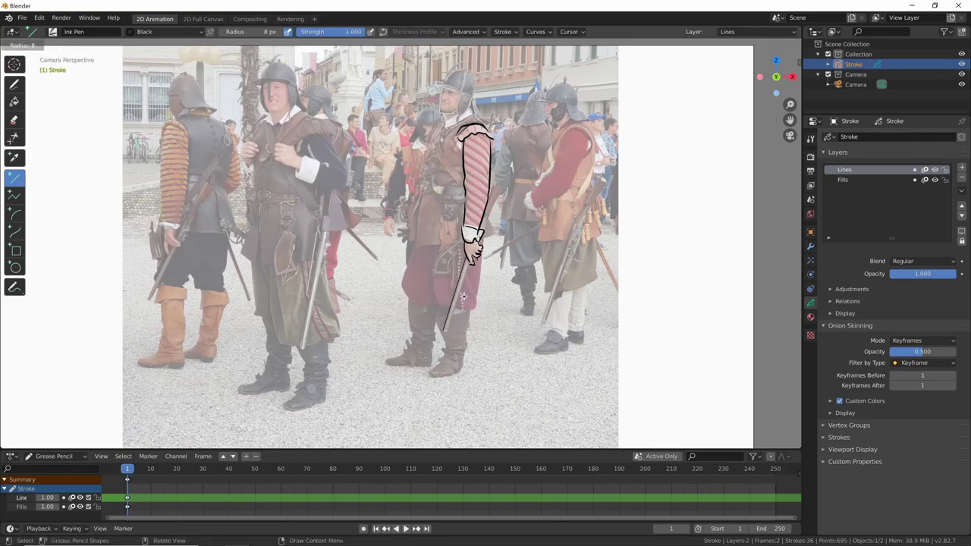
click(466, 260)
drag(466, 257, 444, 328)
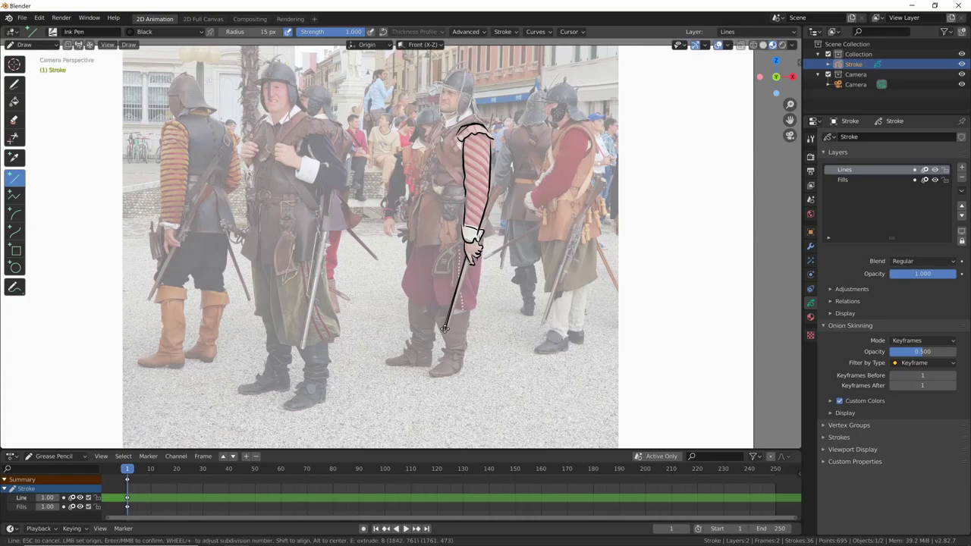
key(Return)
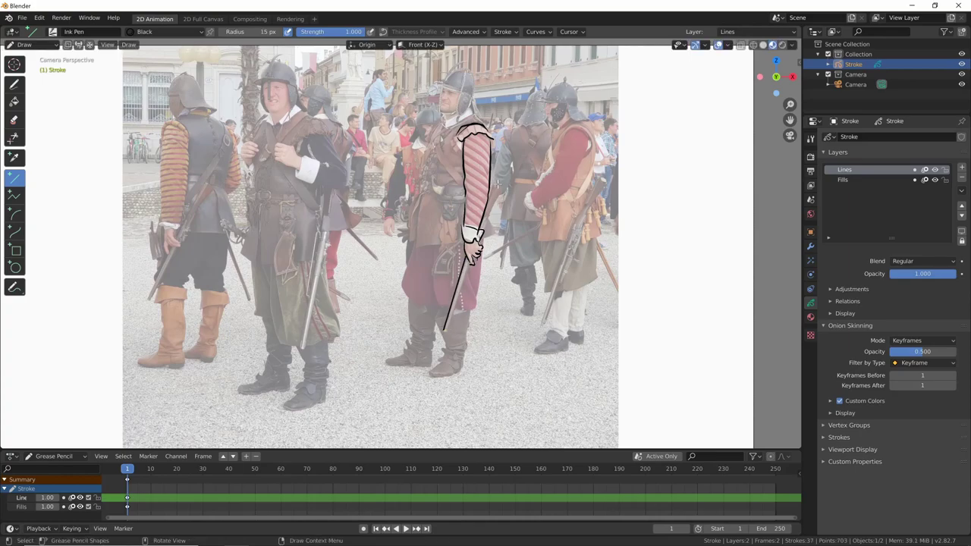
Extend the sword line above the hand and add a straight line down from the elbow
drag(501, 183, 477, 228)
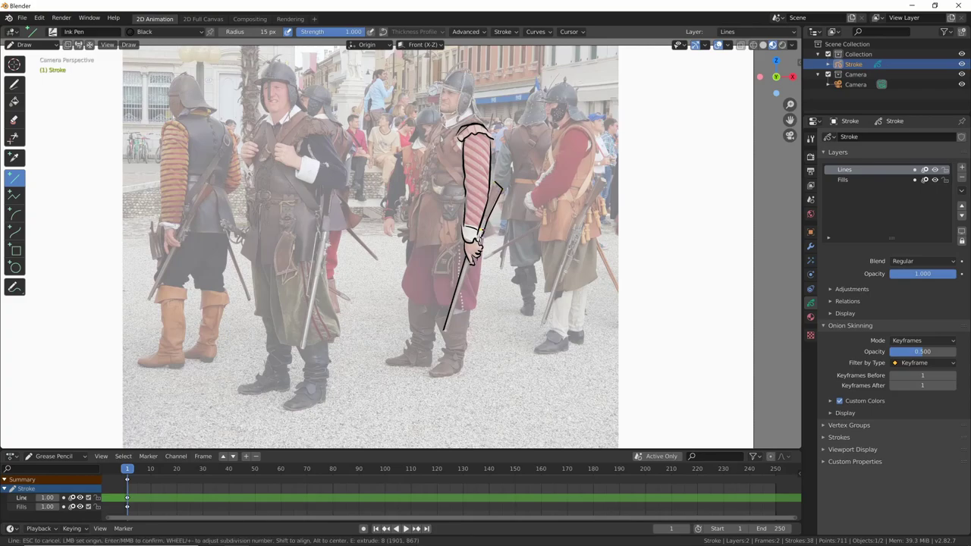
key(Return)
drag(501, 181, 455, 308)
key(shift+space)
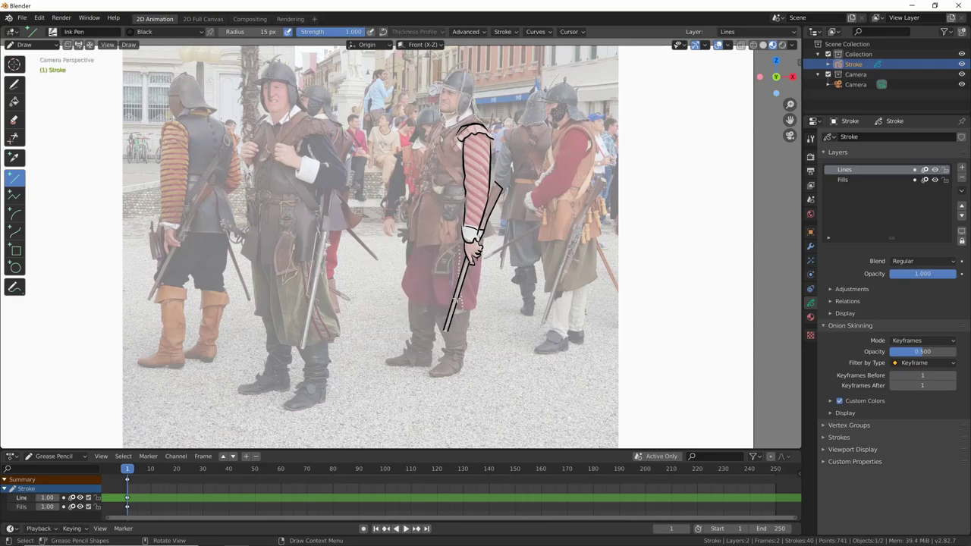
key(shift+space)
key(shift+space)
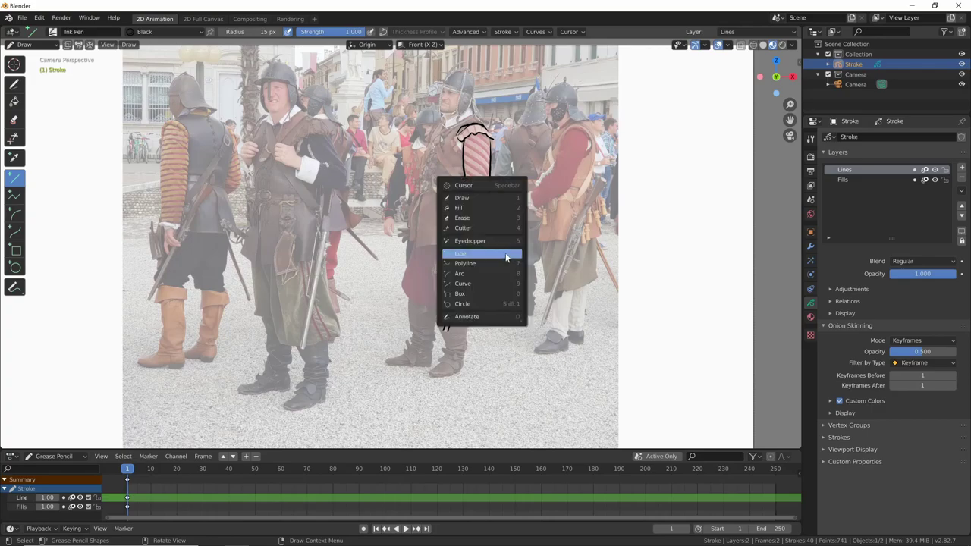
Return to freehand drawing and ink the soldier's torso with a 60 px brush radius
click(490, 198)
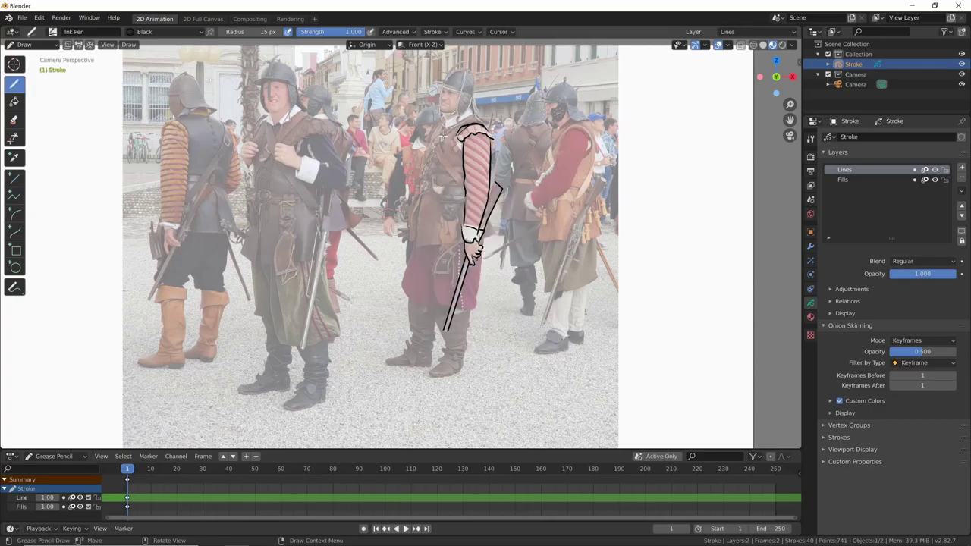
drag(443, 138, 467, 186)
drag(434, 132, 461, 183)
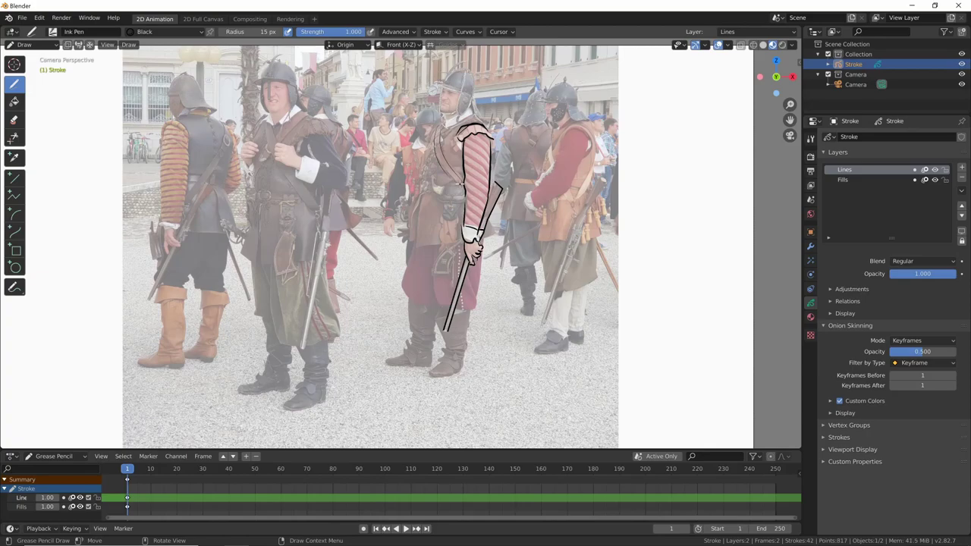
key(f)
click(455, 180)
drag(434, 136, 458, 188)
Ink the soldier's collar with a few short strokes
key(shift+space)
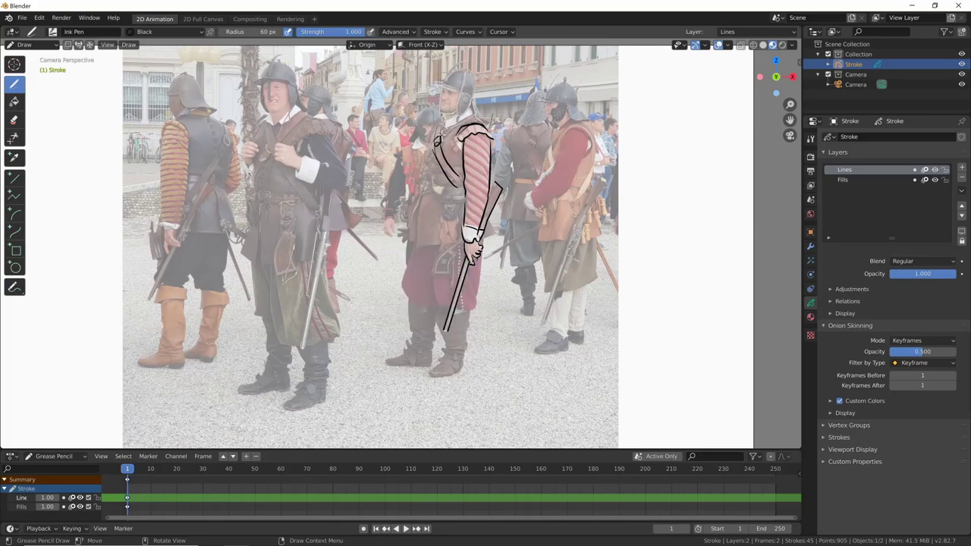
mouse_move(445, 121)
mouse_down()
mouse_move(436, 133)
mouse_move(446, 113)
mouse_up()
drag(464, 112, 441, 125)
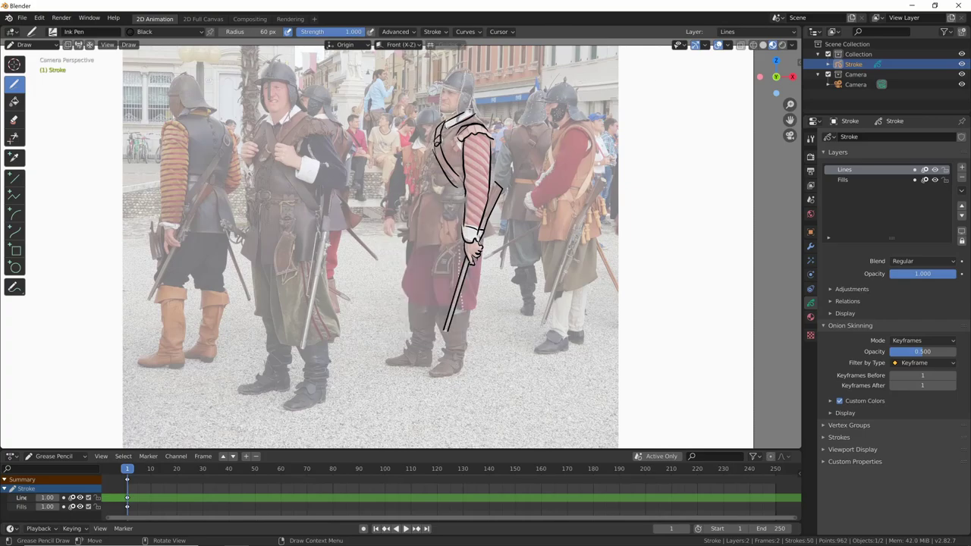
click(76, 34)
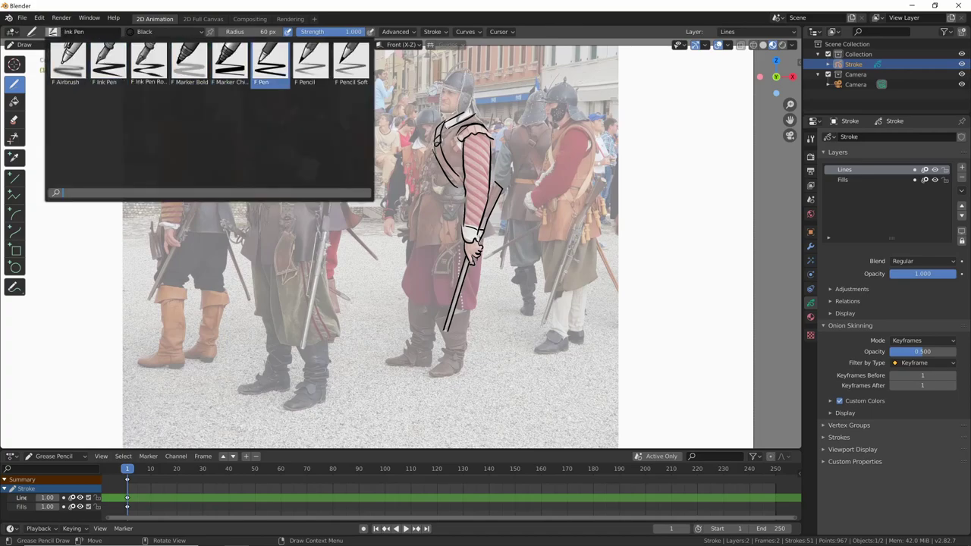
Switch to the Pencil brush and sketch the soldier's body edge, leg, boot, waist and chest
click(307, 64)
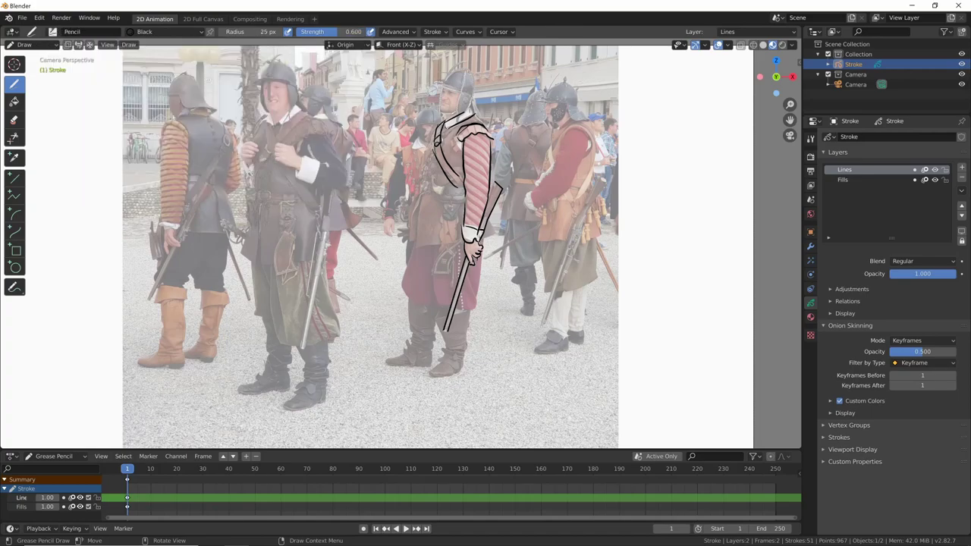
drag(485, 151, 492, 189)
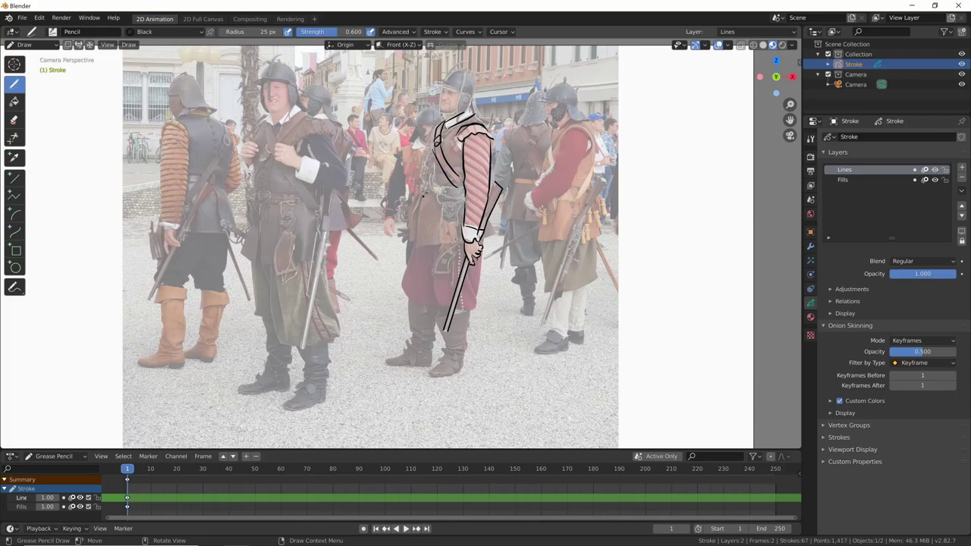
drag(423, 195, 417, 244)
drag(416, 198, 408, 277)
drag(434, 247, 433, 298)
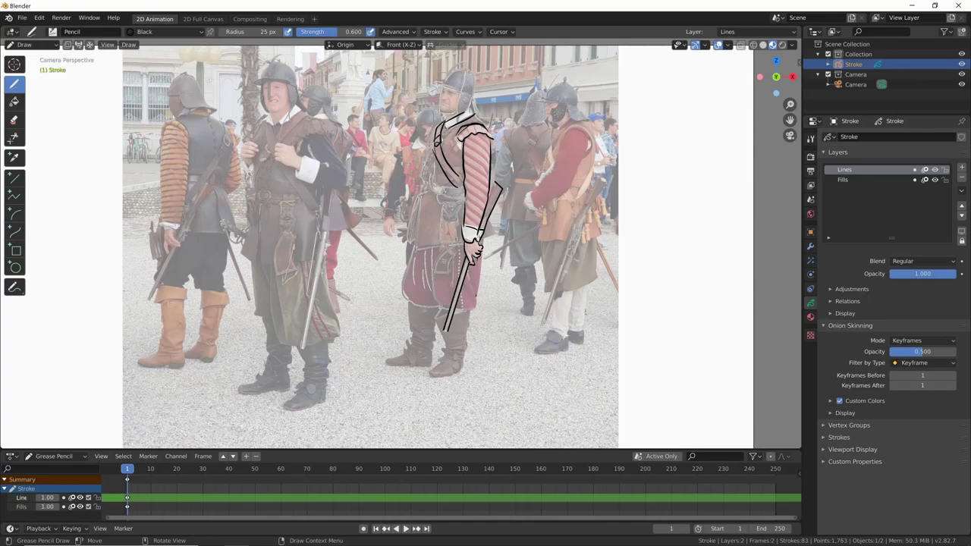
drag(413, 326, 404, 355)
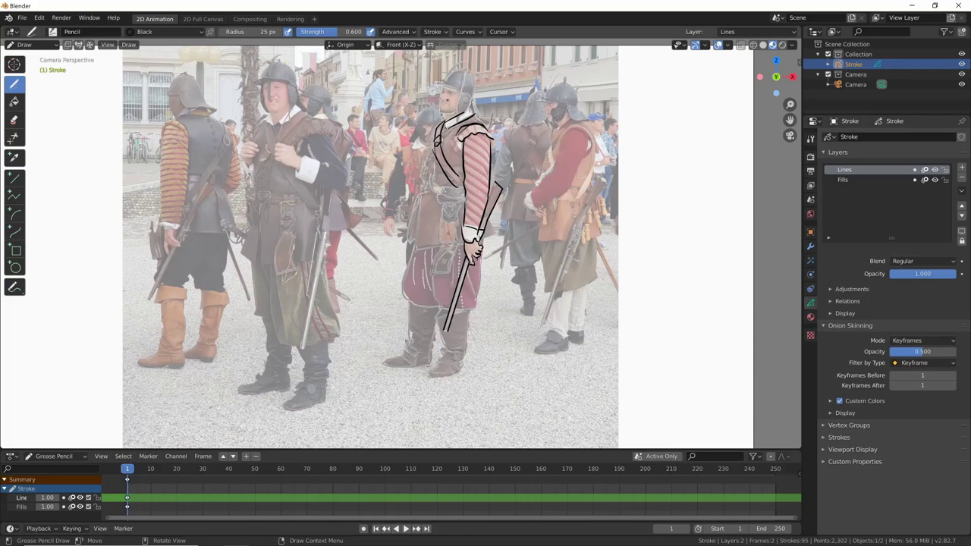
drag(439, 241, 442, 245)
drag(435, 158, 426, 167)
mouse_move(436, 166)
mouse_down()
mouse_move(423, 177)
mouse_move(458, 179)
mouse_up()
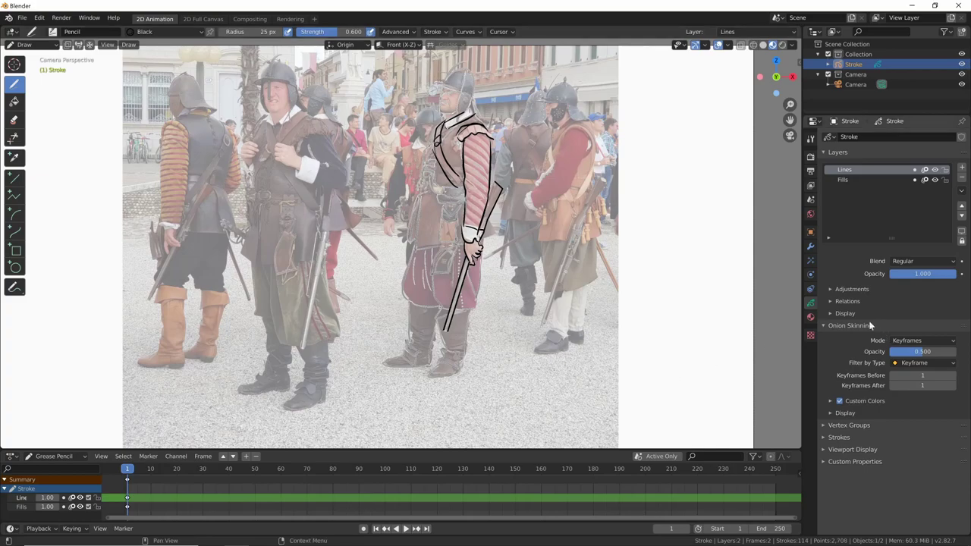
In Object Mode, uncheck the camera's Background Images to hide the photo reference
click(55, 47)
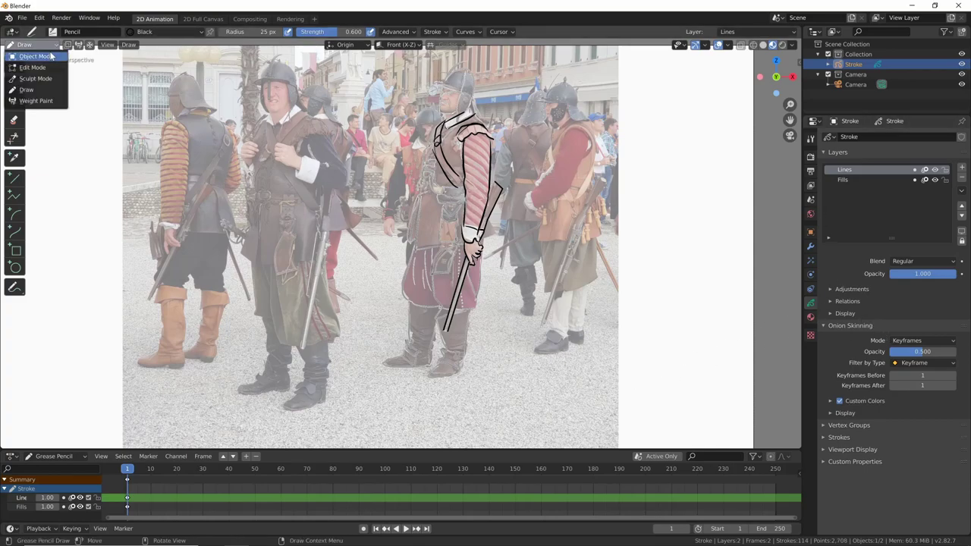
click(45, 35)
click(854, 84)
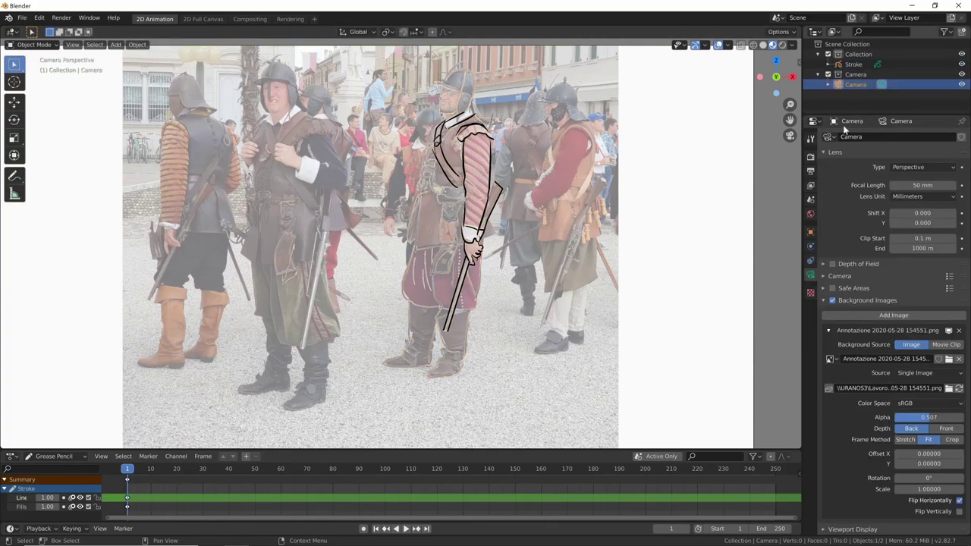
click(832, 300)
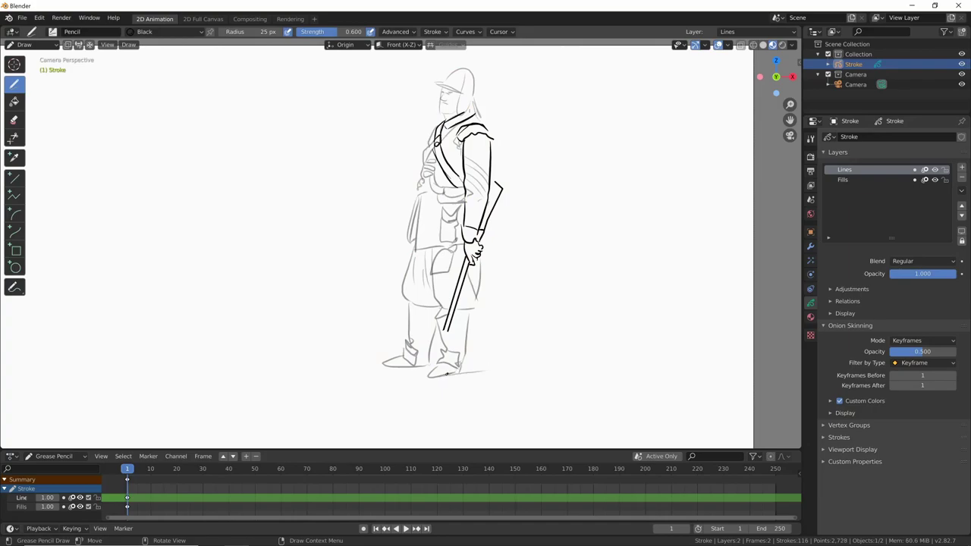
Add strokes extending the ground line, tracing the back of the leg, and outlining helmet and collar
drag(447, 373, 540, 373)
mouse_move(409, 306)
mouse_down()
mouse_move(404, 339)
mouse_move(428, 372)
mouse_move(461, 376)
mouse_up()
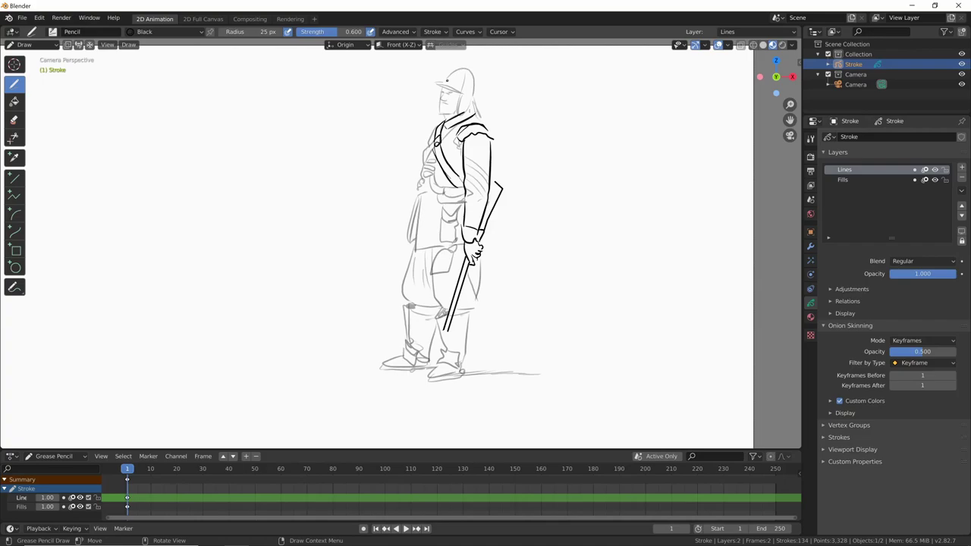
mouse_move(436, 84)
mouse_down()
mouse_move(474, 98)
mouse_move(474, 117)
mouse_up()
mouse_move(536, 308)
middle_down()
mouse_move(532, 331)
mouse_move(510, 348)
mouse_move(539, 325)
mouse_move(502, 368)
middle_up()
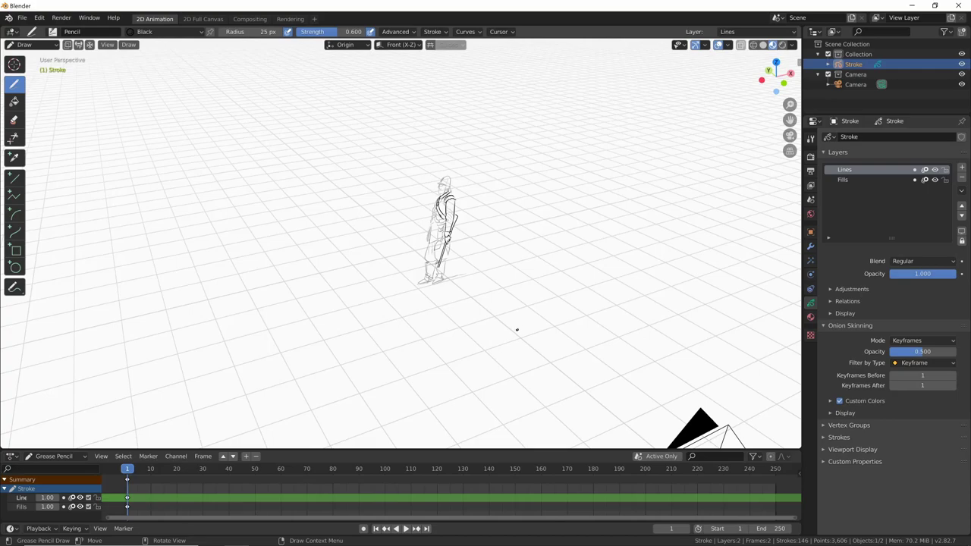
Try dragging the PNG photo from the image folder window into the 3D scene
mouse_move(516, 329)
middle_down()
mouse_move(531, 320)
mouse_move(507, 323)
middle_up()
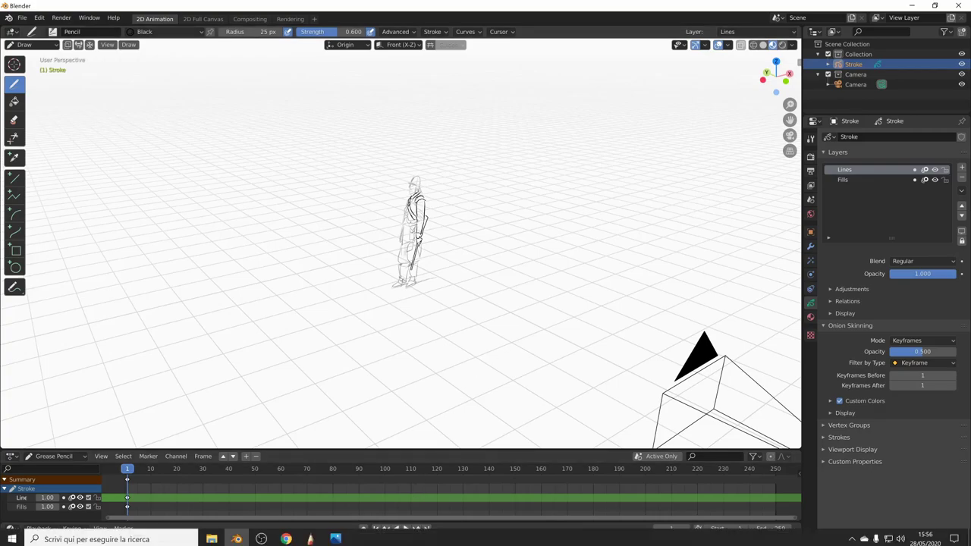
mouse_move(211, 536)
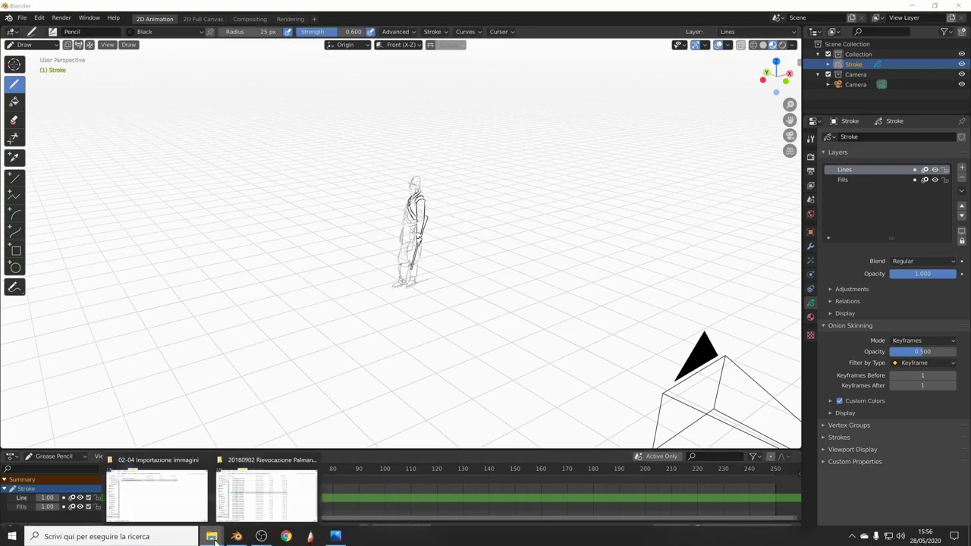
click(269, 493)
drag(311, 174, 132, 275)
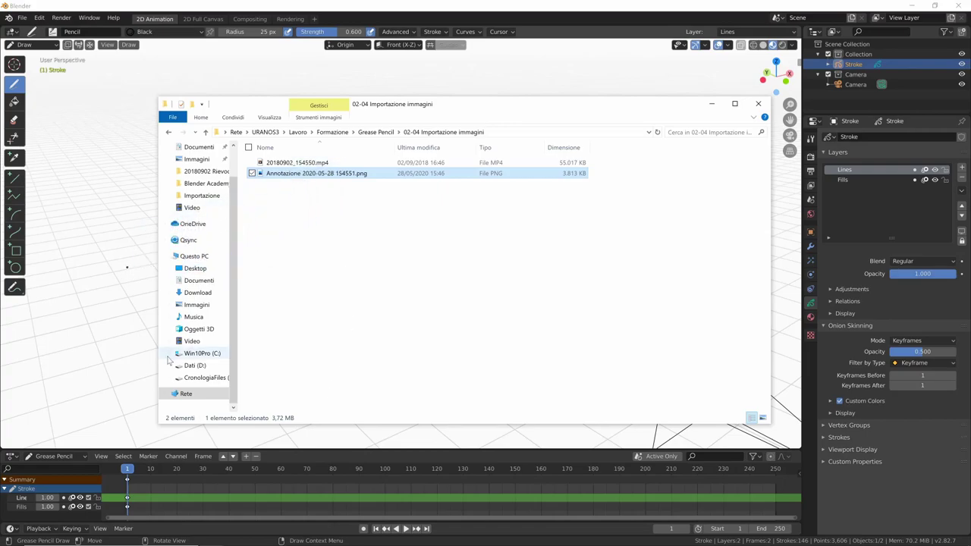
drag(131, 274, 538, 10)
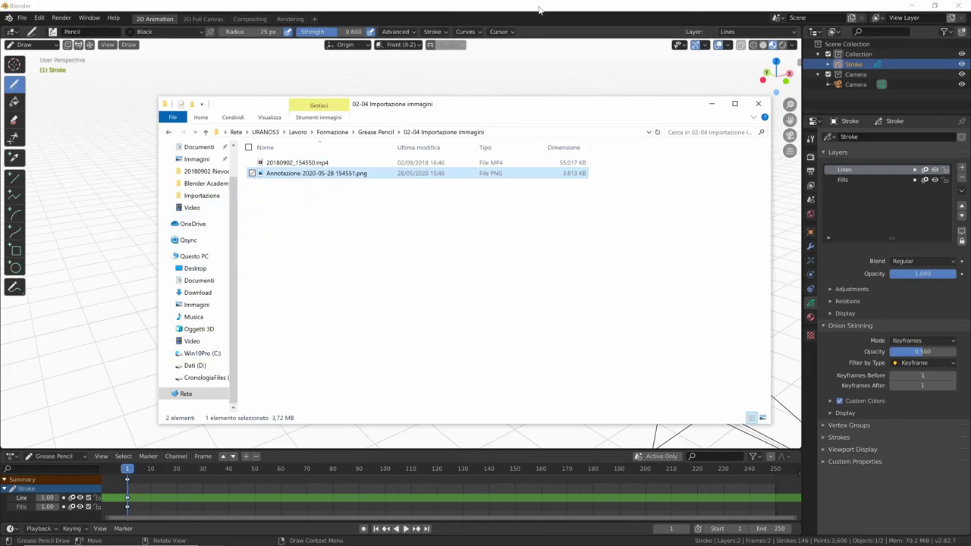
Back in Blender, switch the interaction mode from Draw to Object Mode
click(538, 10)
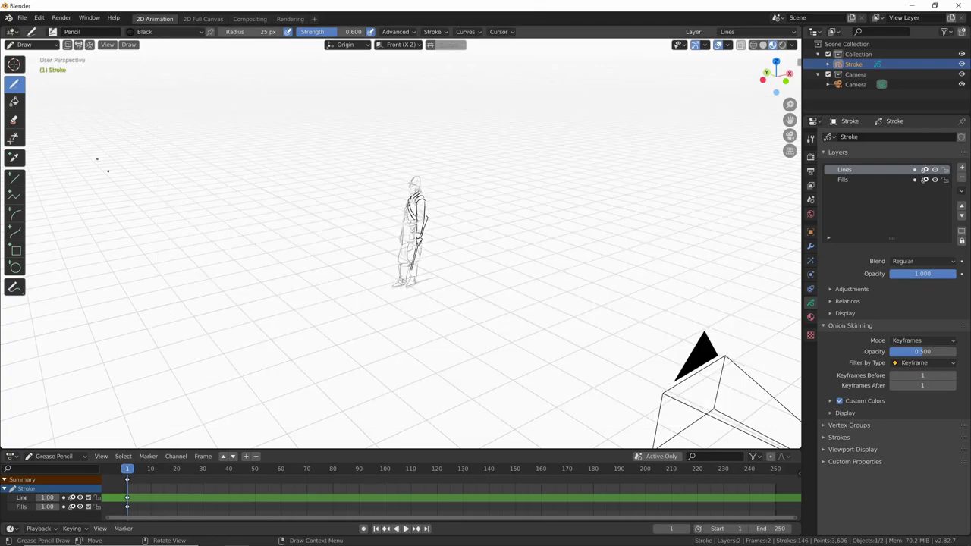
click(51, 45)
click(48, 55)
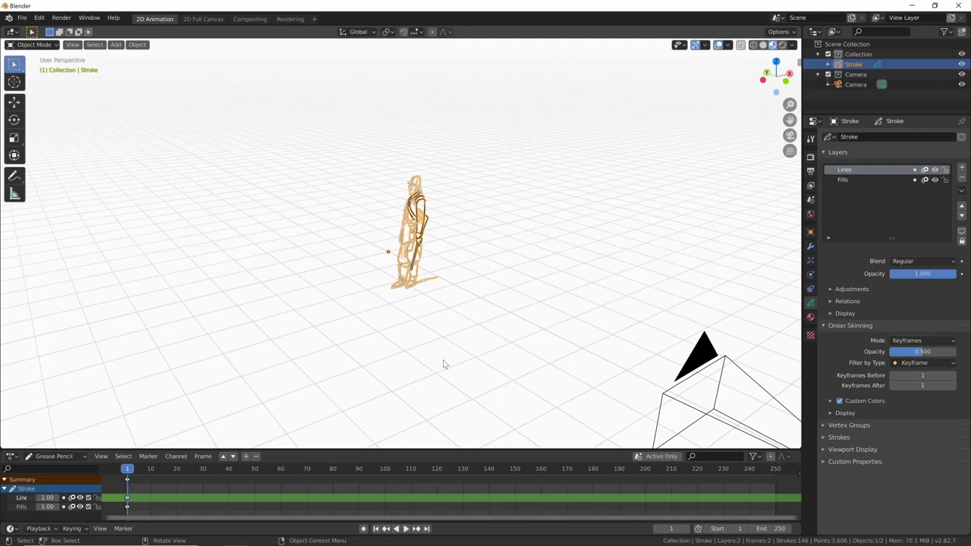
Drag Annotazione 2020-05-28 154551.png from the Explorer folder into Blender's 3D viewport
click(211, 536)
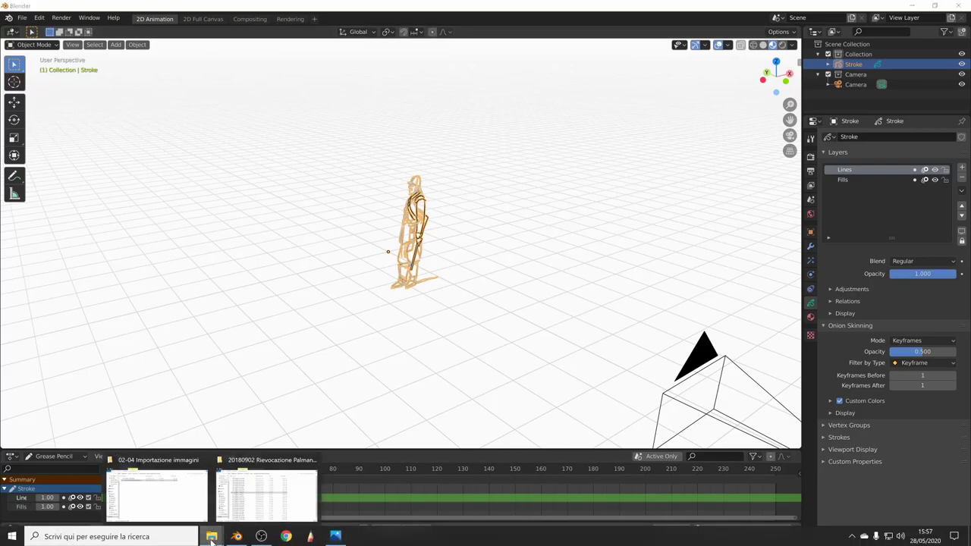
click(172, 497)
mouse_move(310, 174)
mouse_down()
mouse_move(255, 226)
mouse_move(129, 296)
mouse_up()
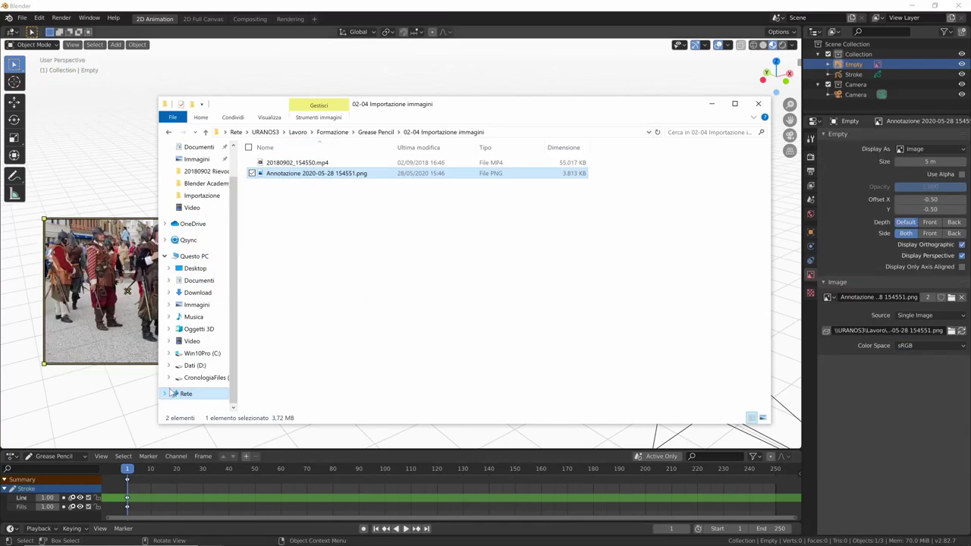
click(501, 10)
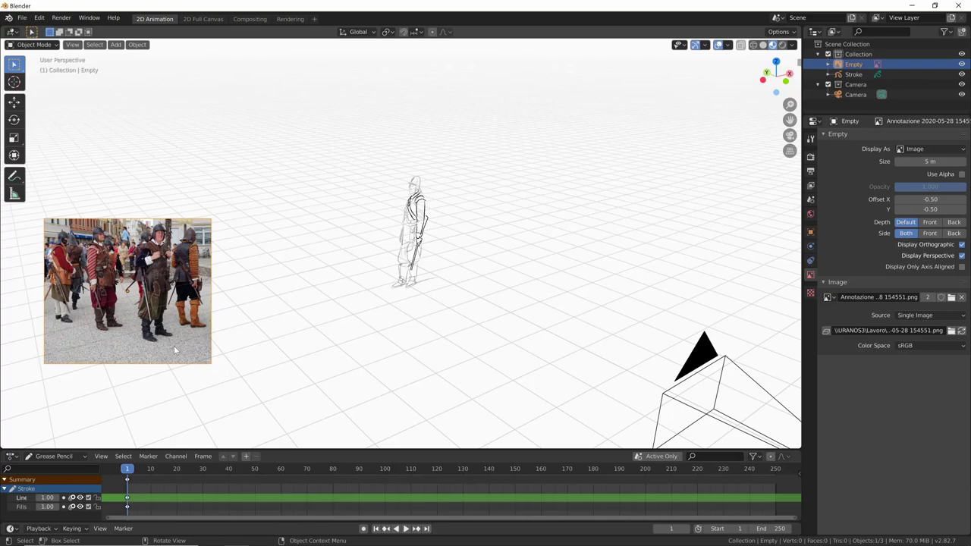
Move the photo empty to the view centre, then enlarge and shrink it to size
key(g)
click(431, 283)
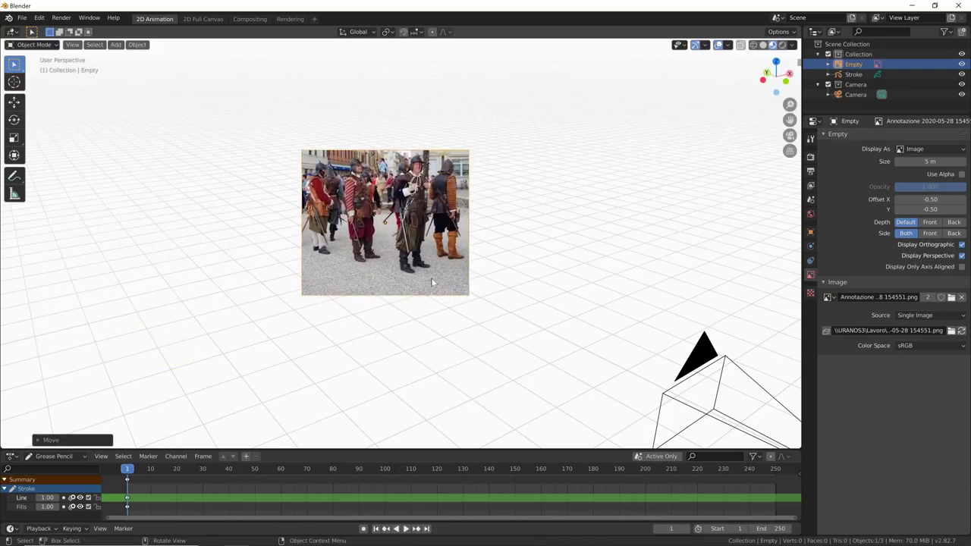
key(s)
click(477, 297)
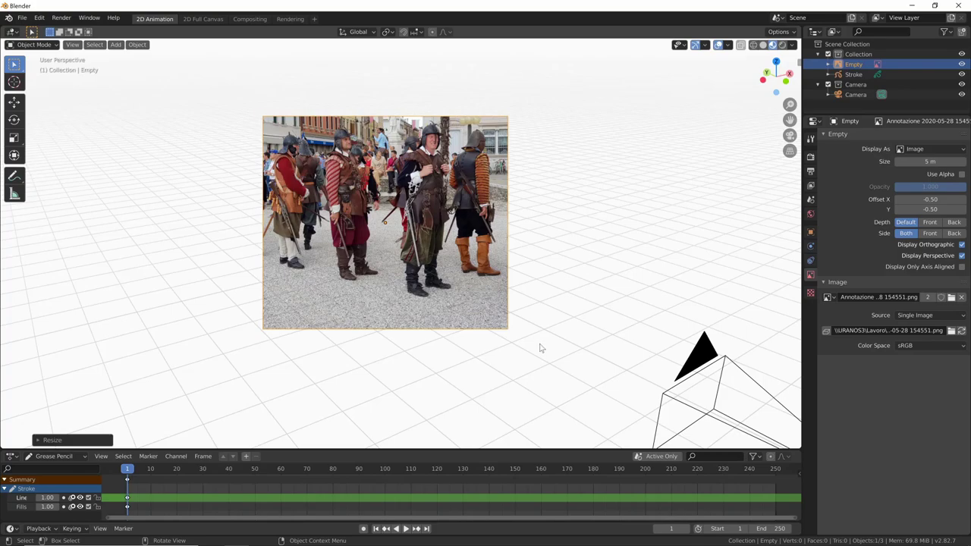
key(s)
click(438, 279)
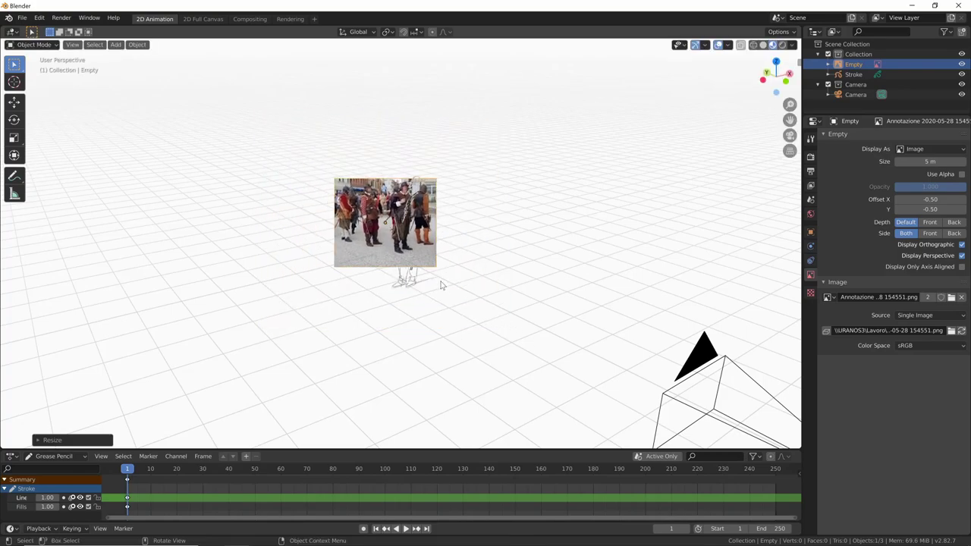
Rotate the photo empty about the X axis so it lies tilted across the sketch
mouse_move(520, 289)
middle_down()
mouse_move(478, 302)
mouse_move(497, 254)
middle_up()
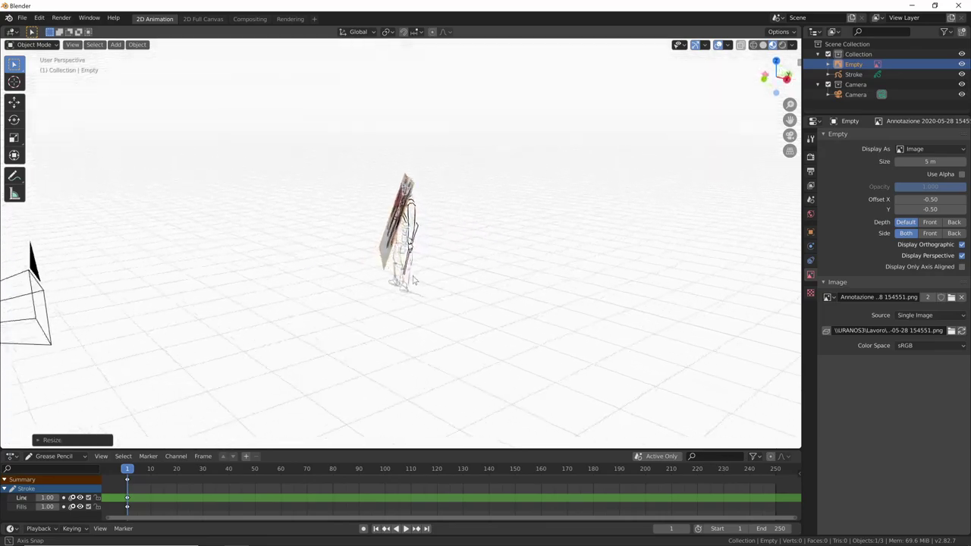
scroll(530, 228, up, 5)
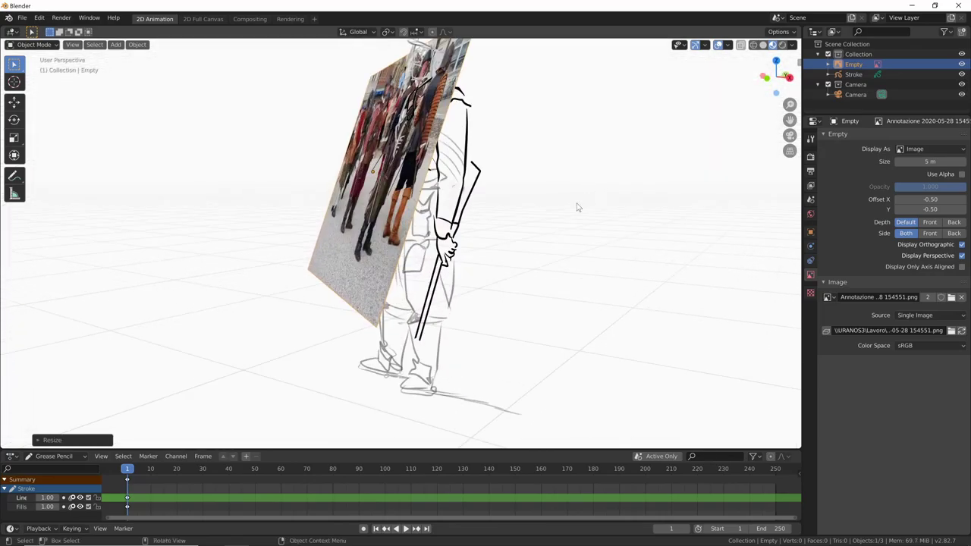
mouse_move(576, 208)
middle_down()
mouse_move(554, 270)
mouse_move(622, 253)
mouse_move(564, 253)
middle_up()
key(s)
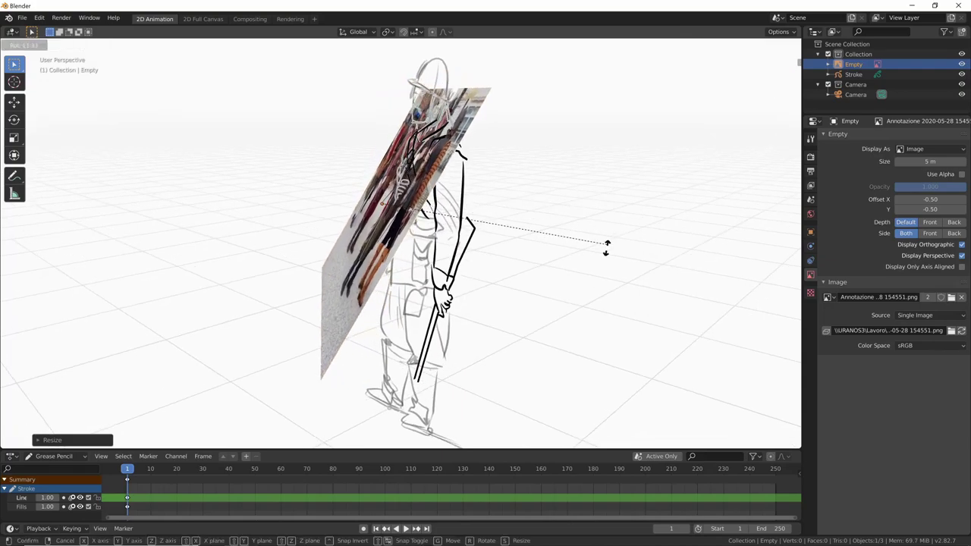
key(r)
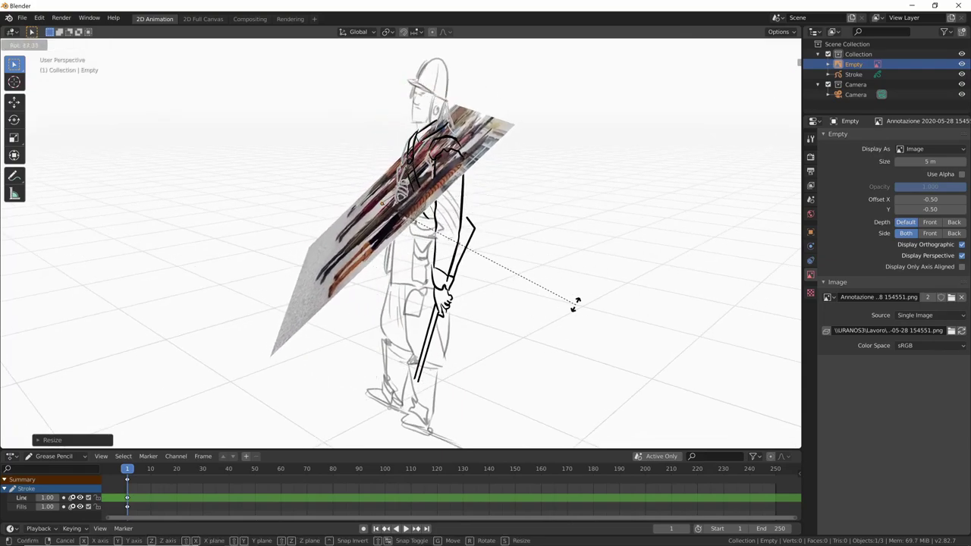
key(x)
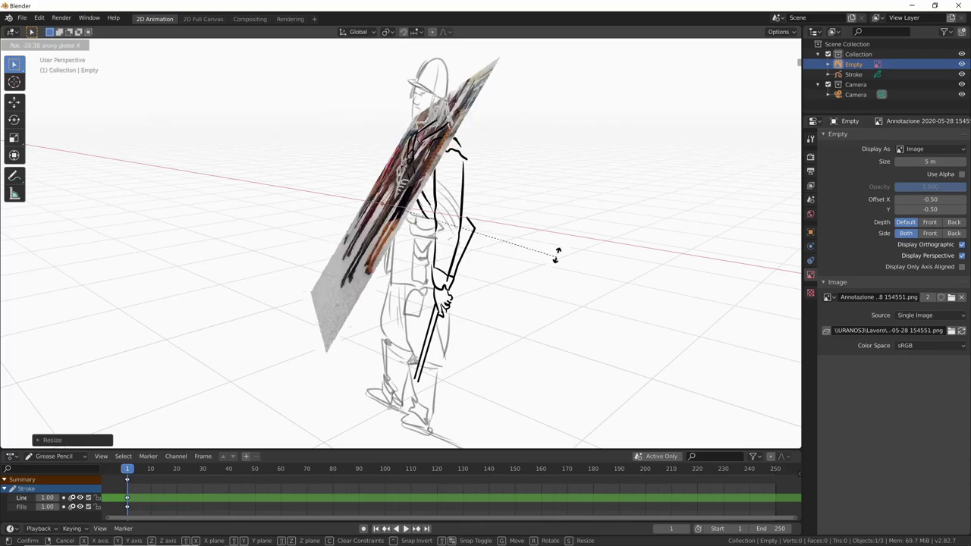
click(513, 322)
mouse_move(540, 308)
middle_down()
mouse_move(614, 329)
mouse_move(602, 396)
middle_up()
scroll(490, 347, down, 3)
mouse_move(489, 347)
middle_down()
mouse_move(602, 263)
mouse_move(665, 255)
mouse_move(657, 284)
mouse_move(557, 266)
mouse_move(542, 277)
mouse_move(561, 271)
middle_up()
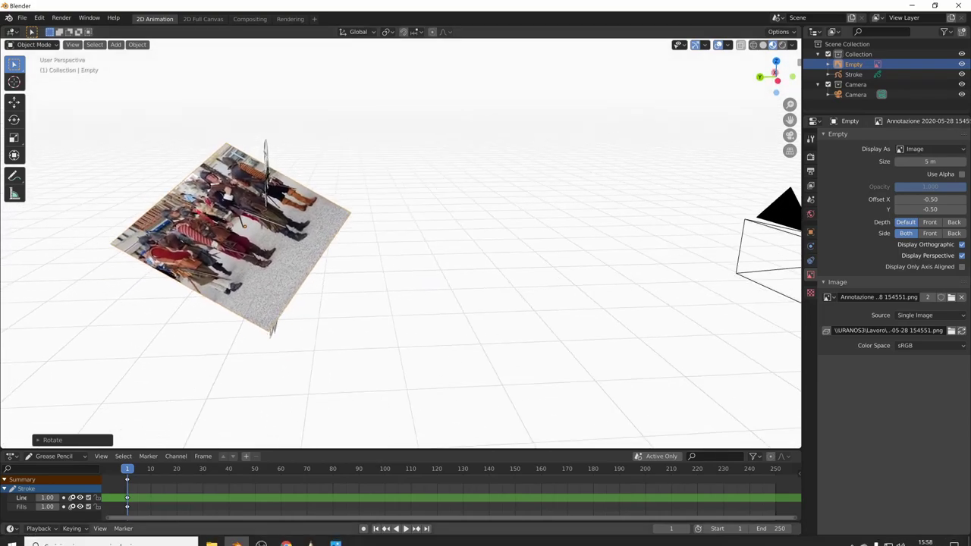
Drop a second copy of the PNG photo into the scene and zoom onto it
mouse_move(212, 540)
click(158, 493)
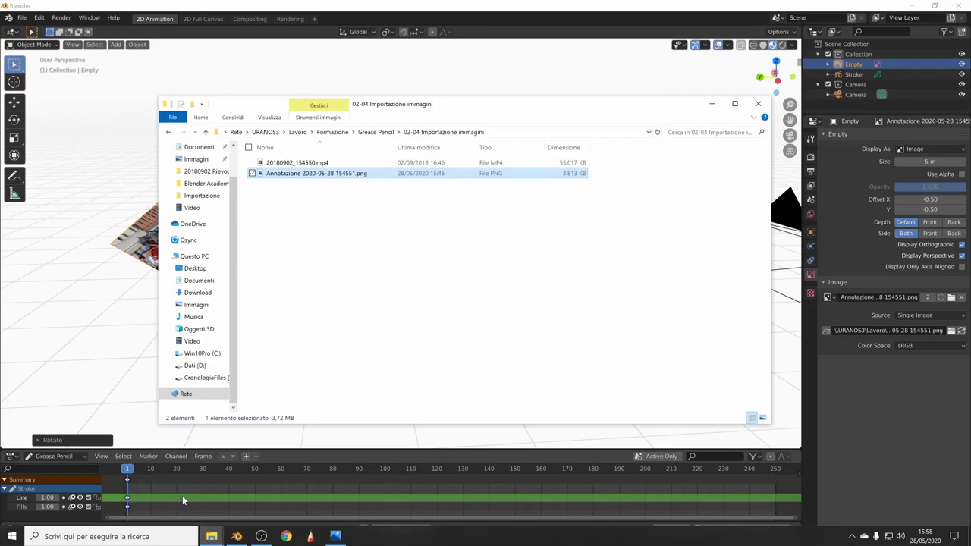
mouse_move(334, 174)
mouse_down()
mouse_move(416, 156)
mouse_move(579, 80)
mouse_up()
click(629, 21)
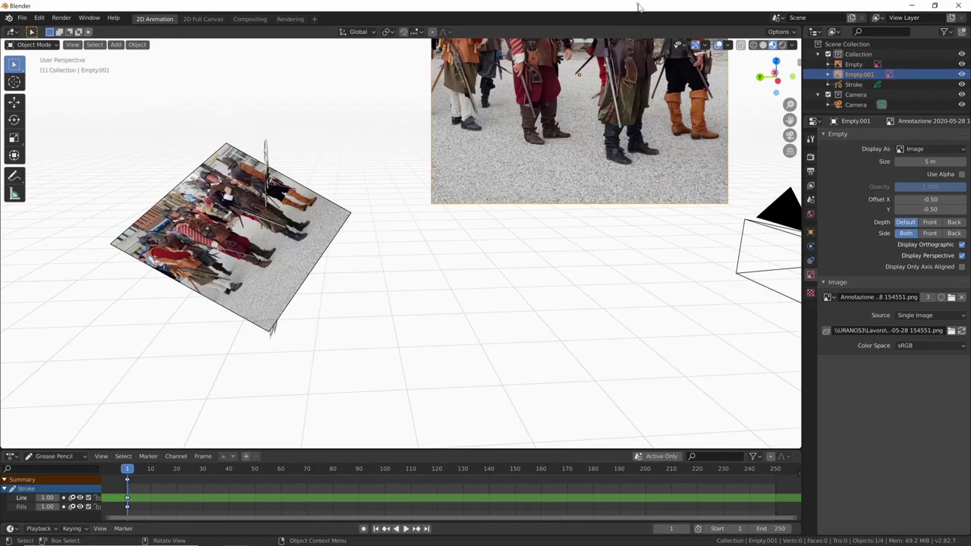
ctrl+middle_drag(583, 162, 584, 114)
mouse_move(612, 252)
ctrl+middle_down()
mouse_move(536, 297)
mouse_move(505, 263)
mouse_move(555, 277)
mouse_move(568, 219)
mouse_move(508, 255)
ctrl+middle_up()
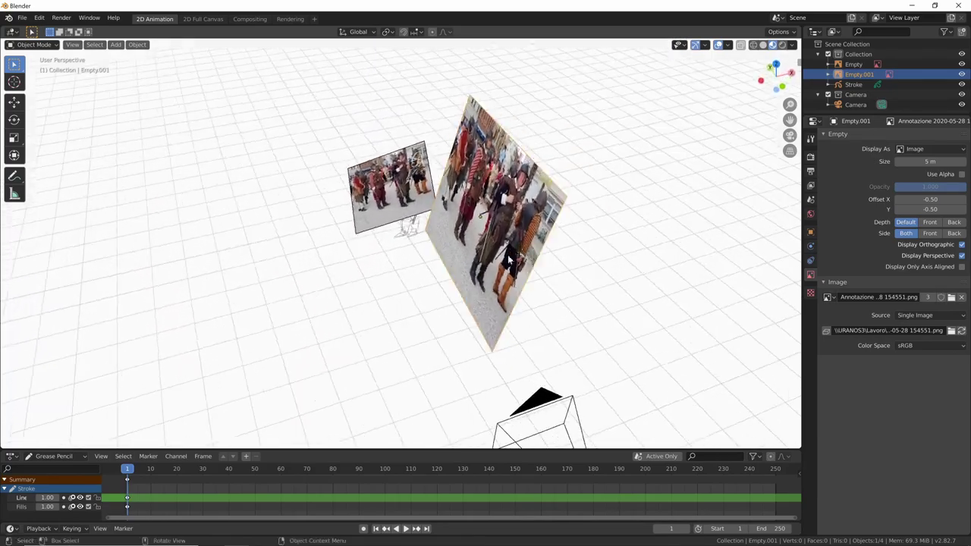
In camera view, move the second photo right of the sketch and render with F12
click(488, 324)
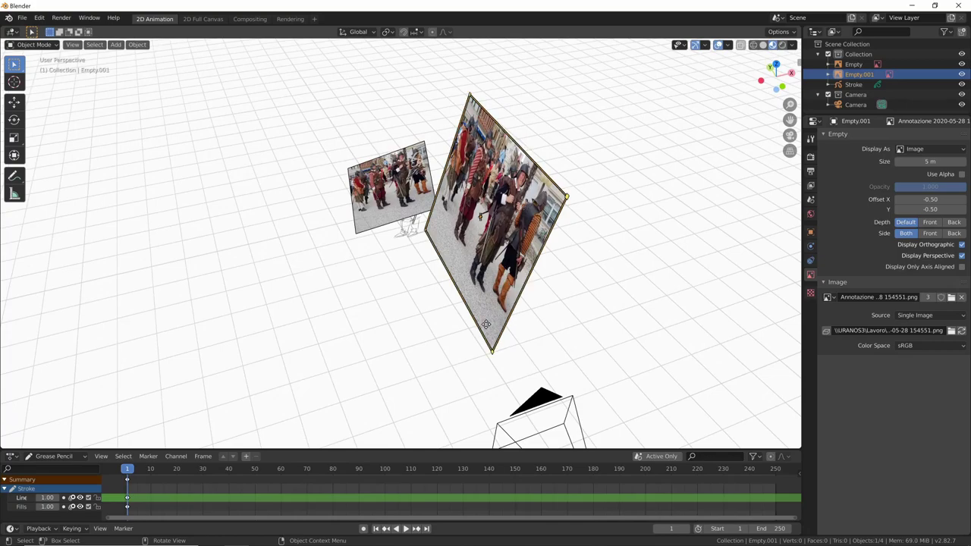
key(KP_0)
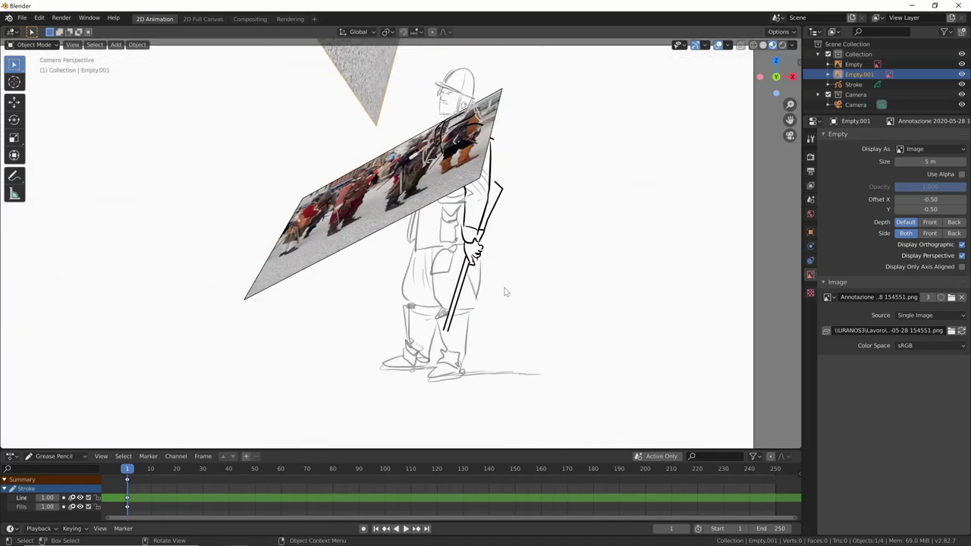
key(g)
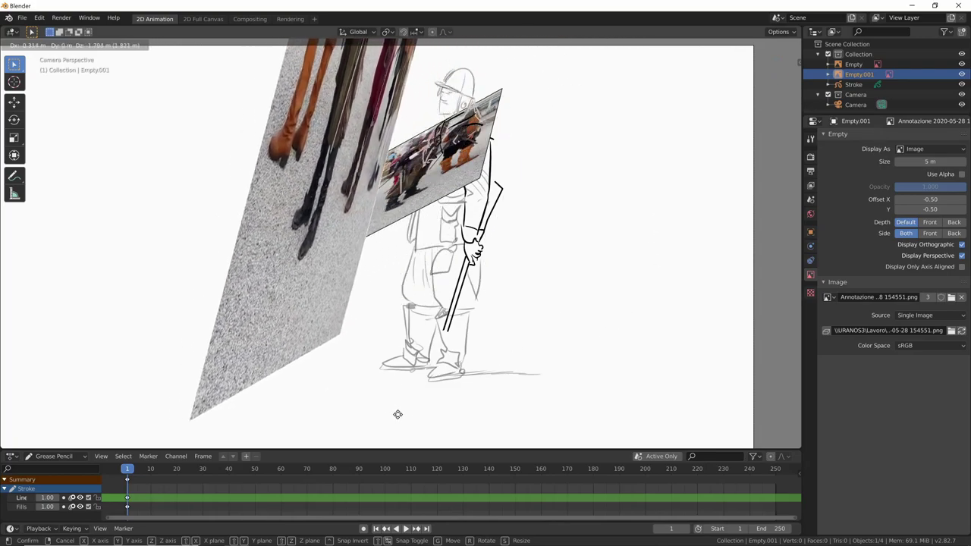
click(687, 321)
key(g)
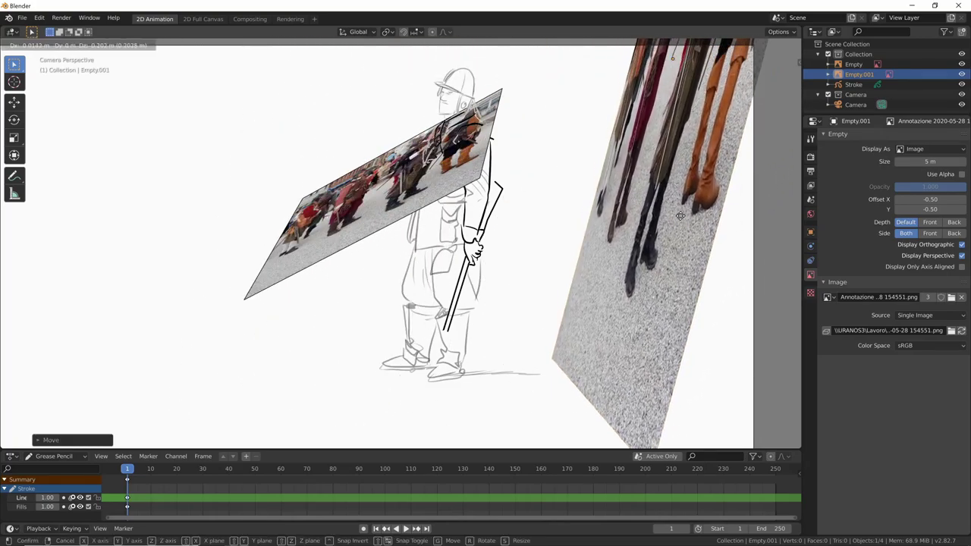
click(570, 391)
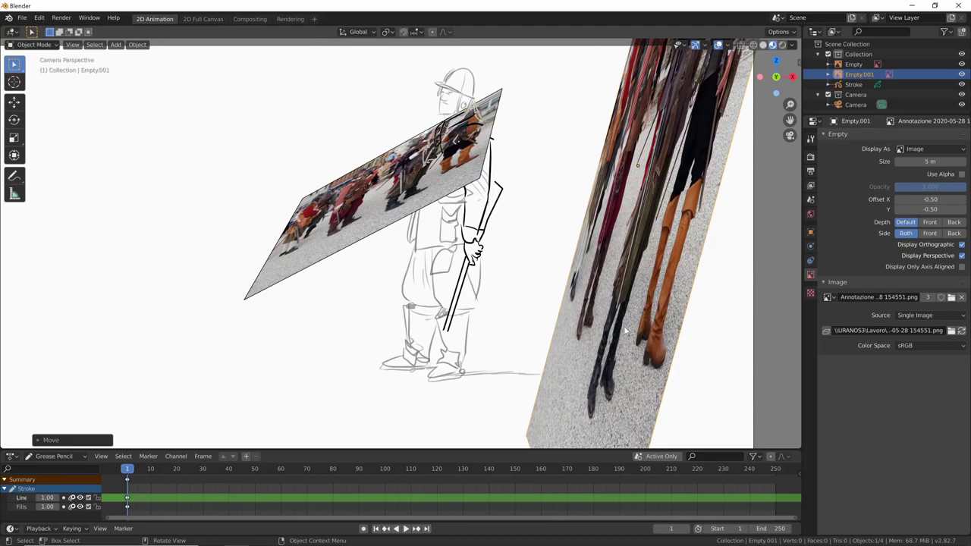
key(F12)
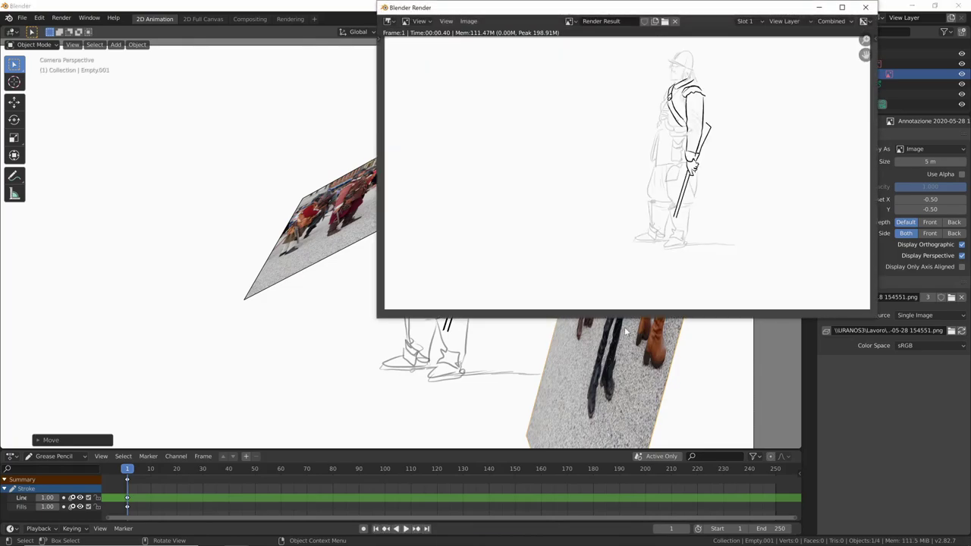
Close the render window and orbit out of camera view to see both photo planes
click(865, 6)
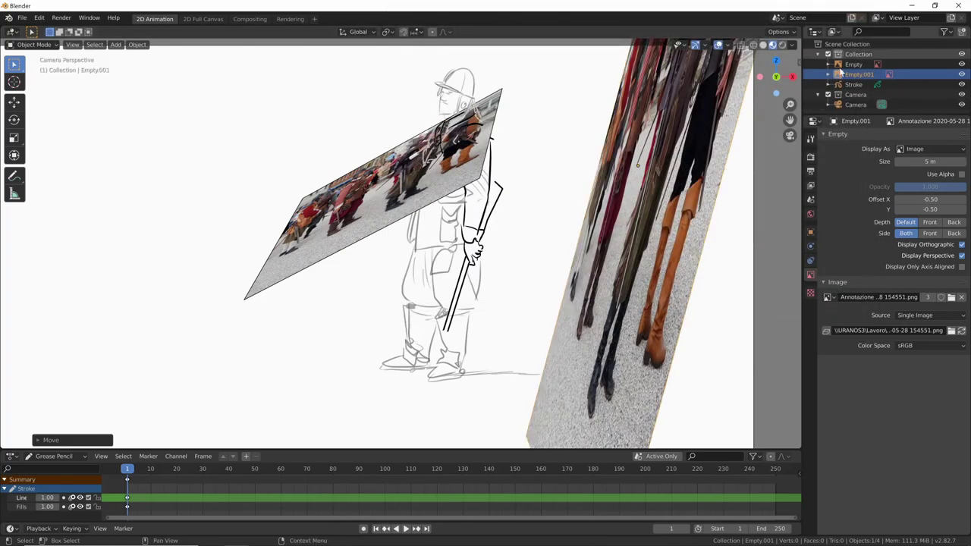
mouse_move(538, 320)
middle_down()
mouse_move(629, 323)
mouse_move(672, 301)
mouse_move(607, 335)
middle_up()
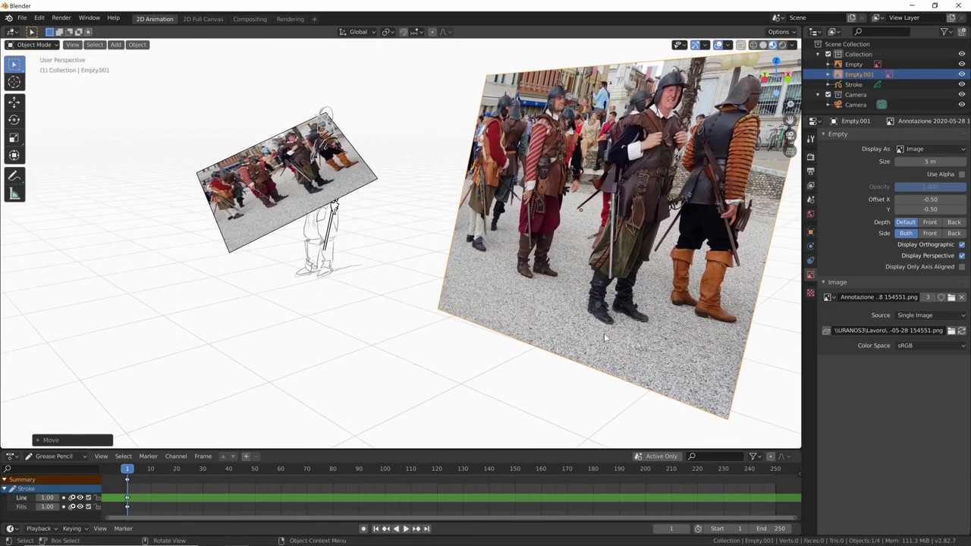
middle_drag(622, 301, 633, 303)
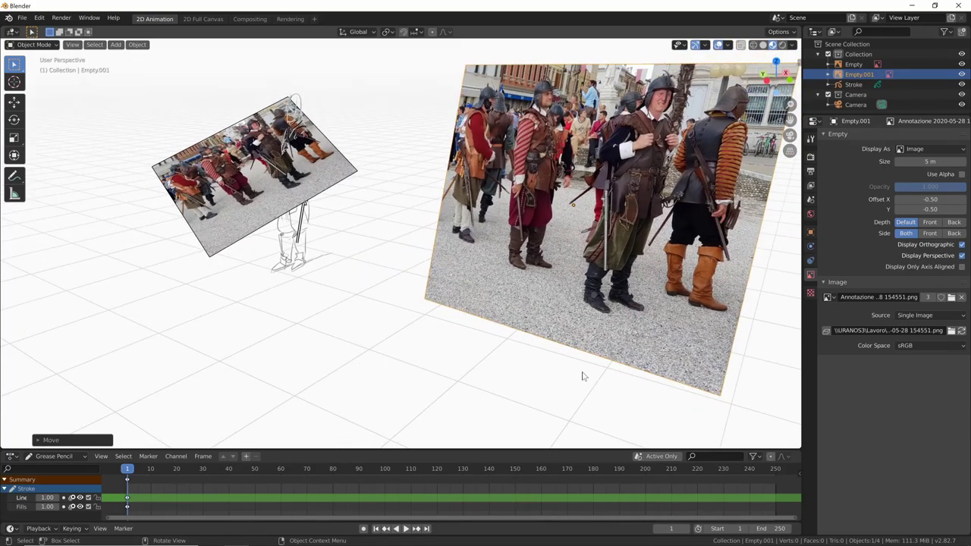
Delete both soldiers photo empties with X, leaving the pencil sketch and camera
click(582, 375)
click(616, 324)
key(x)
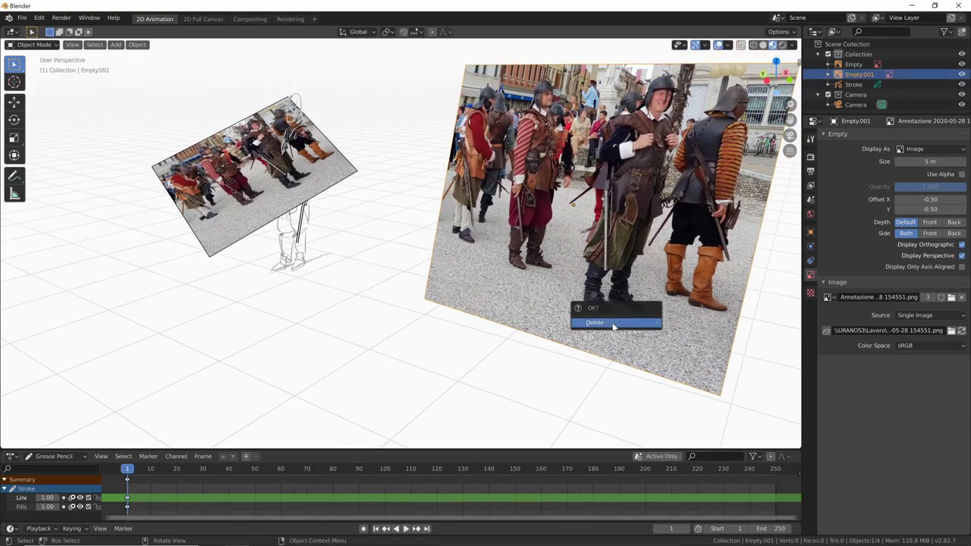
click(614, 326)
key(x)
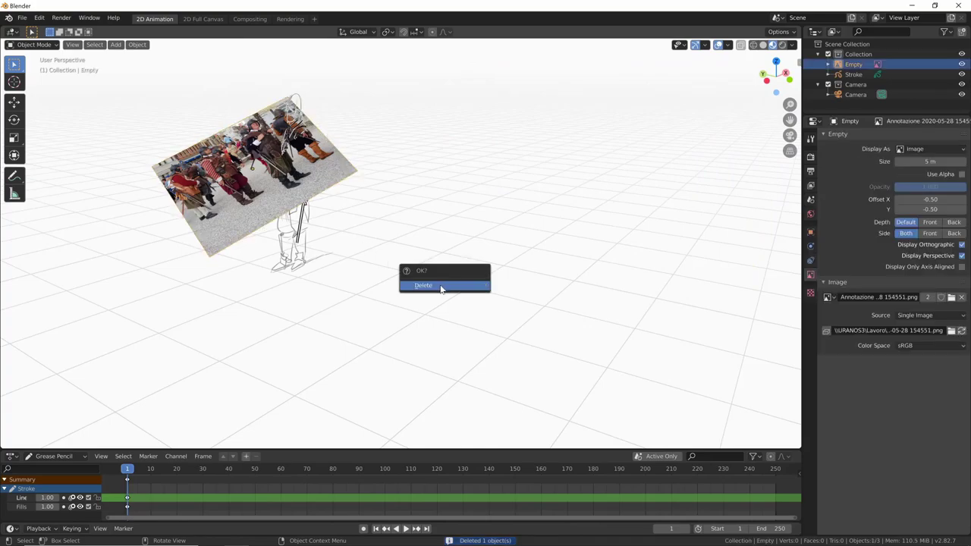
click(442, 285)
middle_drag(560, 281, 517, 318)
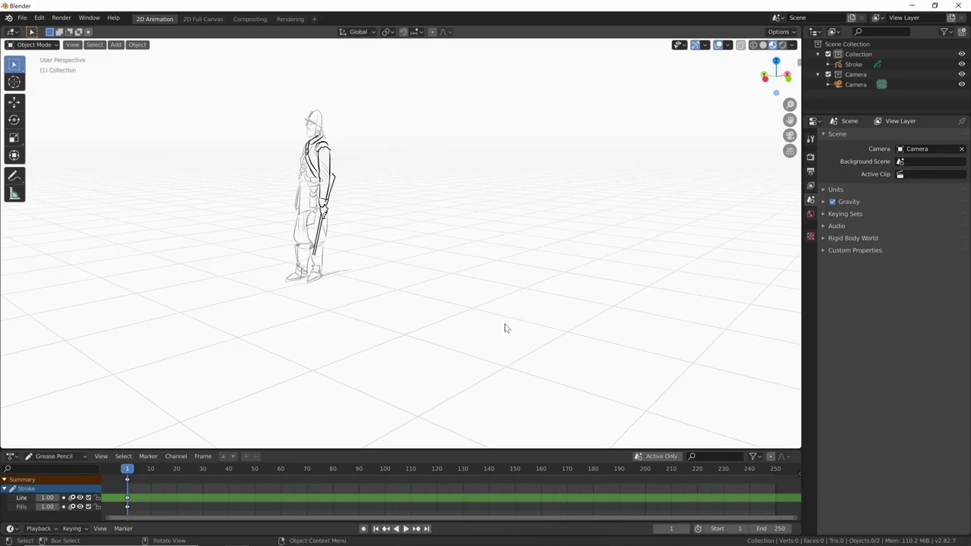
From top view, drag the Annotazione PNG from Explorer into the scene again
key(KP_7)
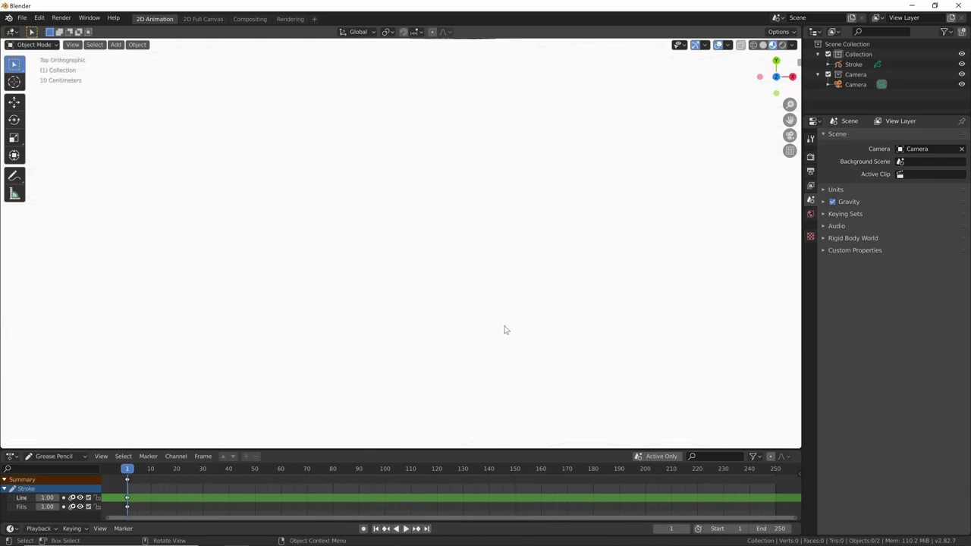
scroll(643, 281, down, 2)
scroll(633, 295, down, 2)
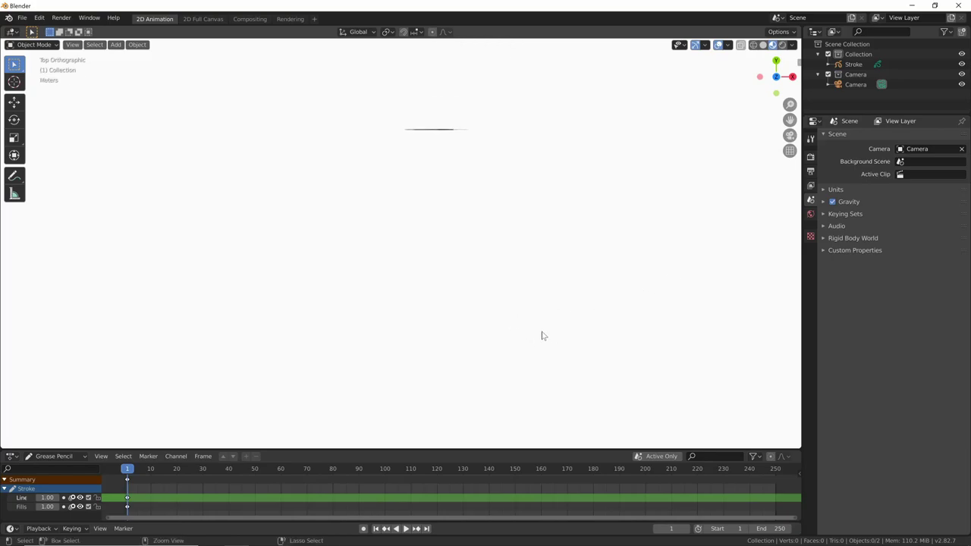
scroll(541, 336, down, 1)
scroll(580, 303, down, 1)
shift+scroll(596, 283, up, 2)
shift+scroll(592, 270, down, 2)
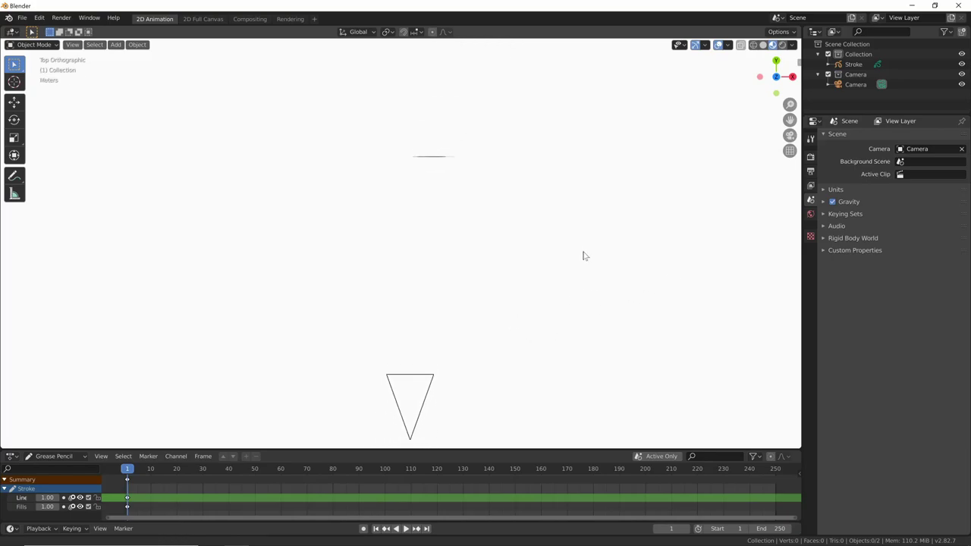
shift+scroll(576, 249, down, 1)
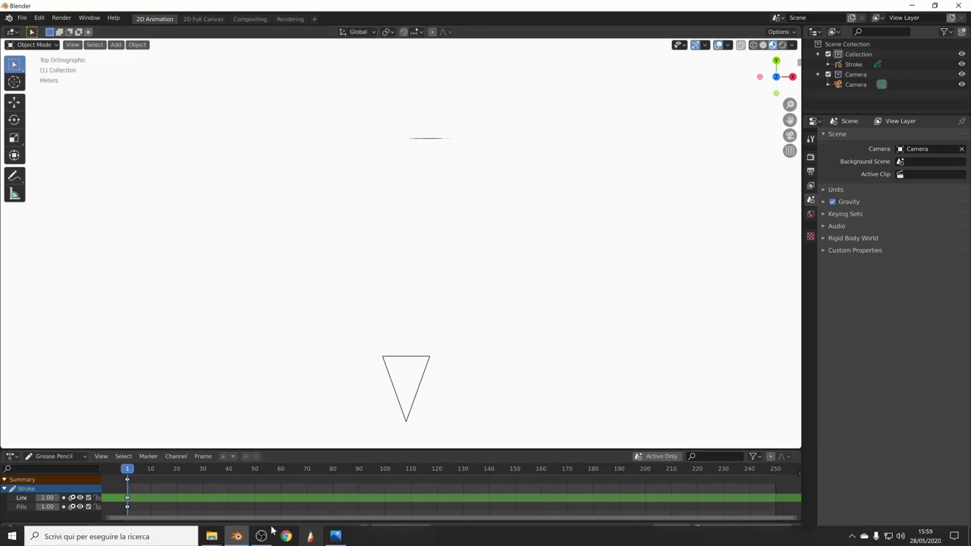
click(210, 538)
click(180, 489)
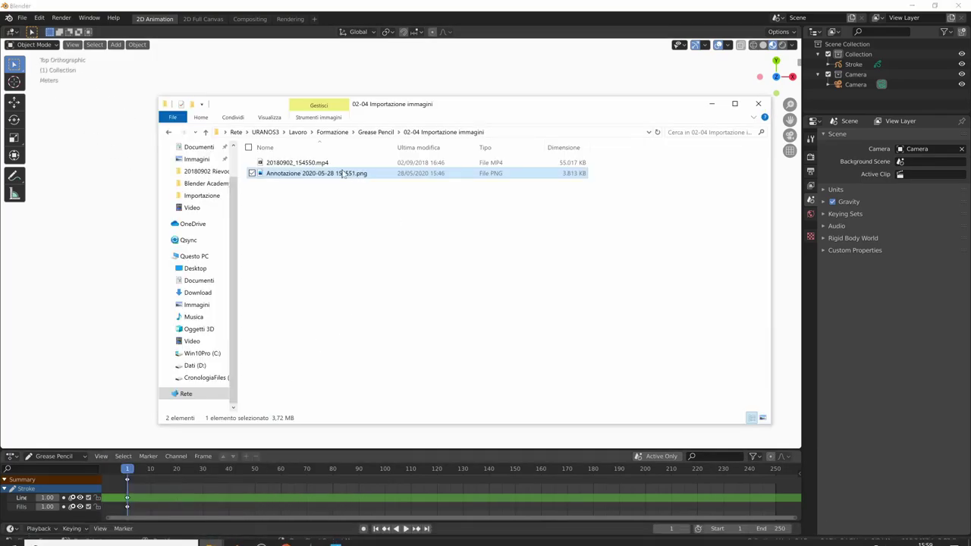
drag(316, 180, 115, 244)
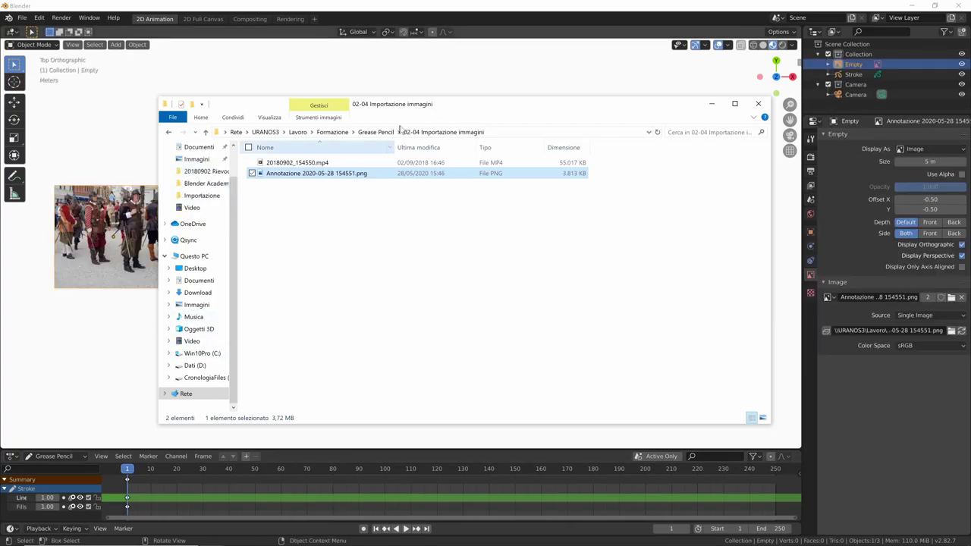
click(530, 10)
Move the new photo plane toward the upper centre, then switch to right side view
drag(162, 277, 469, 217)
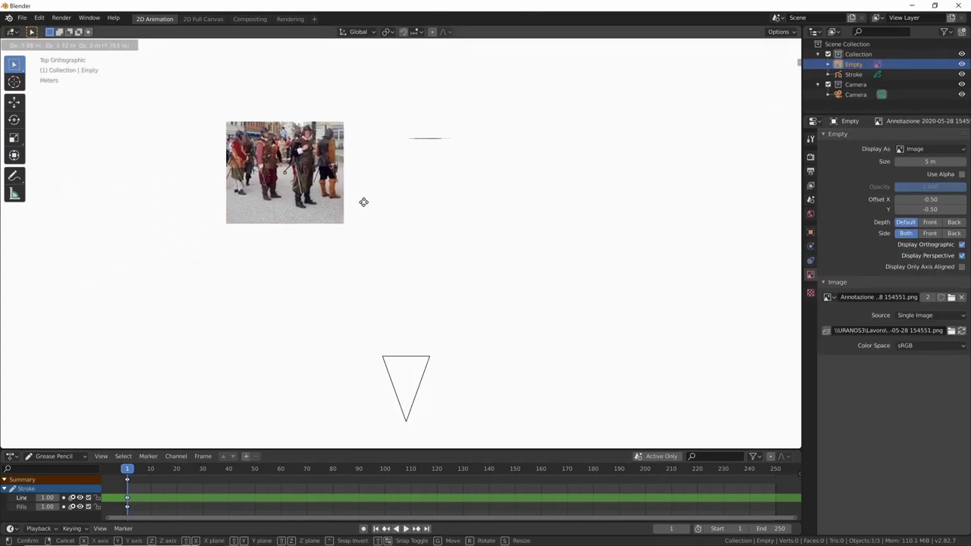
mouse_move(481, 336)
middle_down()
mouse_move(535, 283)
mouse_move(639, 245)
middle_up()
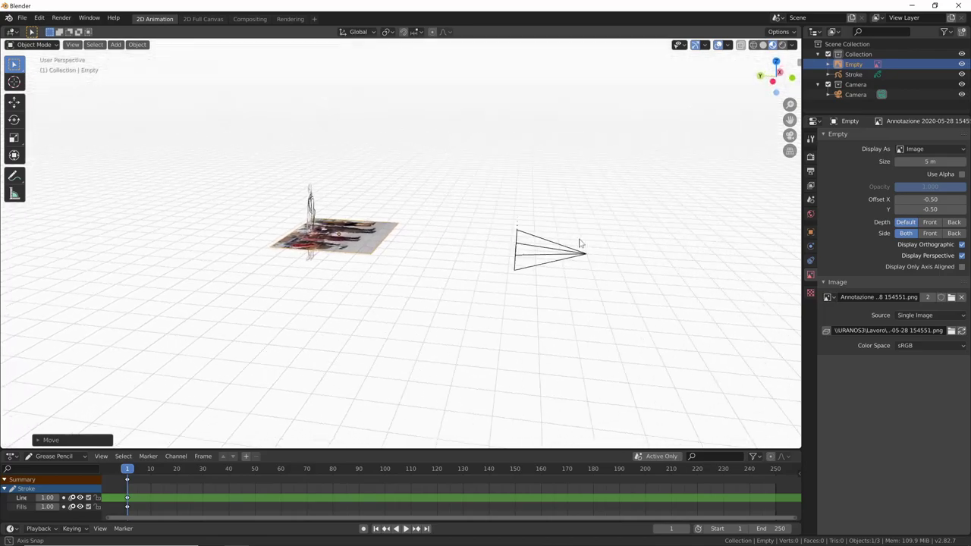
scroll(453, 287, up, 4)
mouse_move(473, 253)
middle_down()
mouse_move(678, 256)
mouse_move(652, 238)
mouse_move(637, 262)
mouse_move(690, 266)
mouse_move(640, 283)
middle_up()
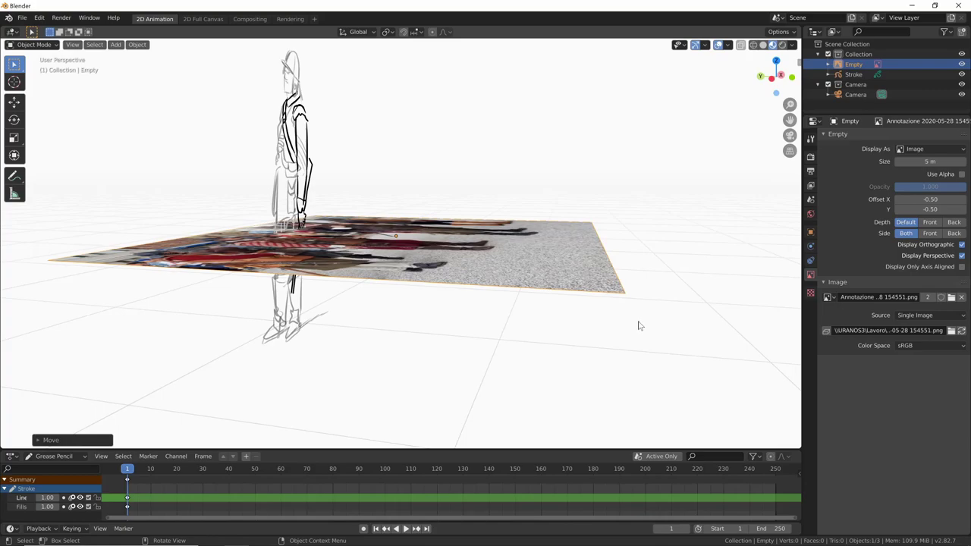
key(KP_3)
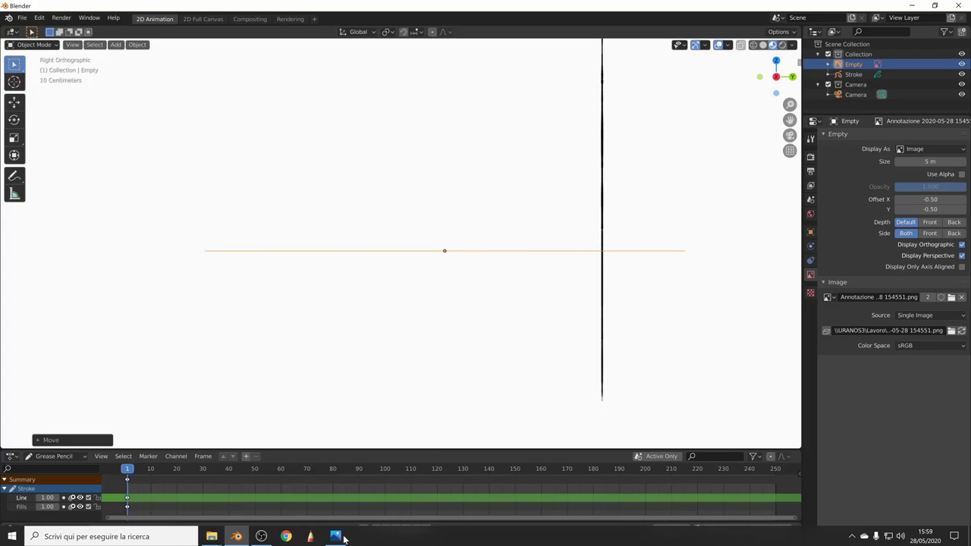
Import the photo PNG again as an upright plane in the side view
mouse_move(335, 537)
click(183, 502)
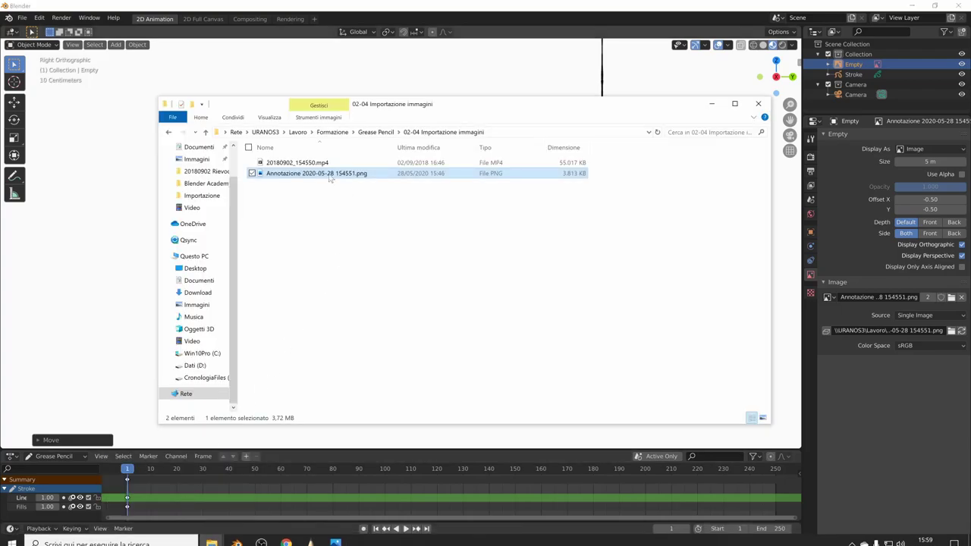
drag(326, 173, 108, 270)
click(535, 18)
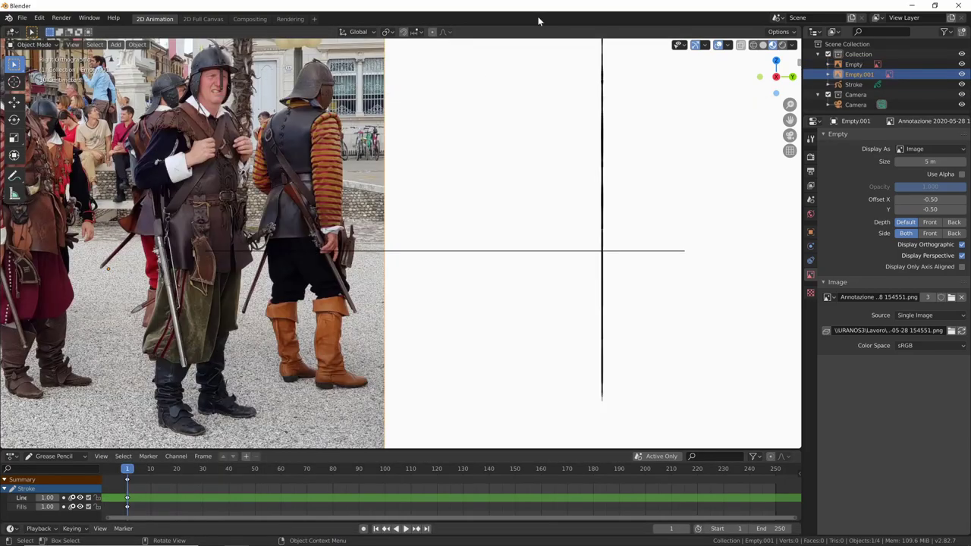
From front view, import the PNG a third time and view all three planes
key(KP_1)
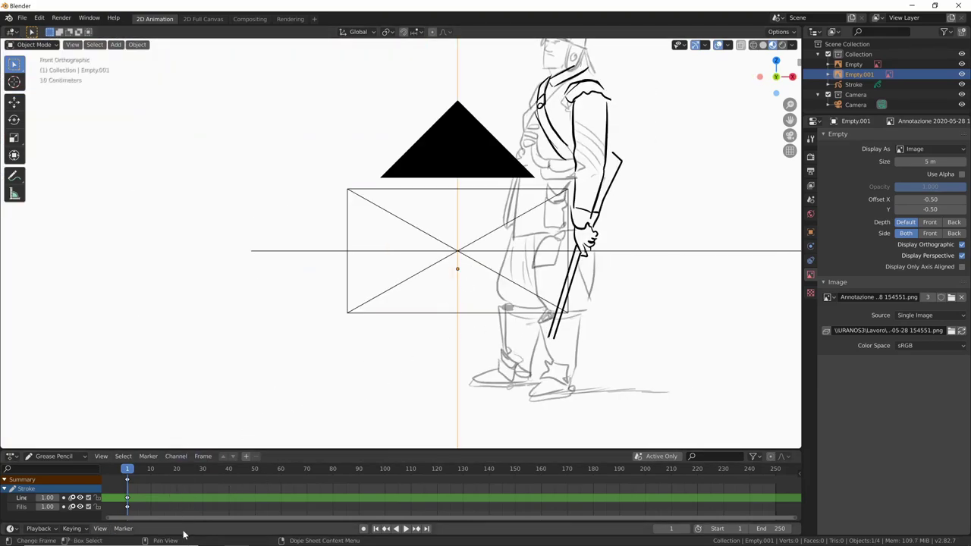
click(212, 536)
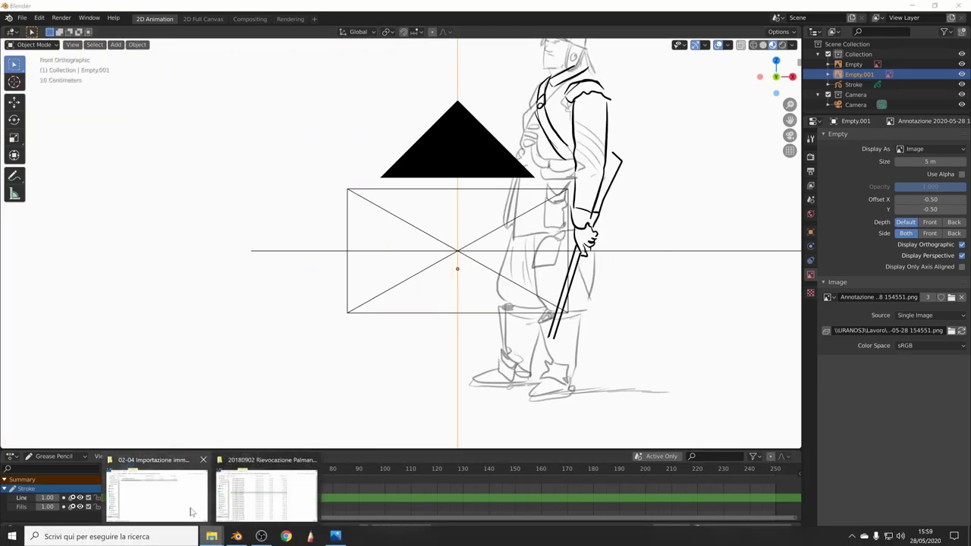
click(194, 510)
mouse_move(327, 176)
mouse_down()
mouse_move(421, 80)
mouse_move(440, 91)
mouse_up()
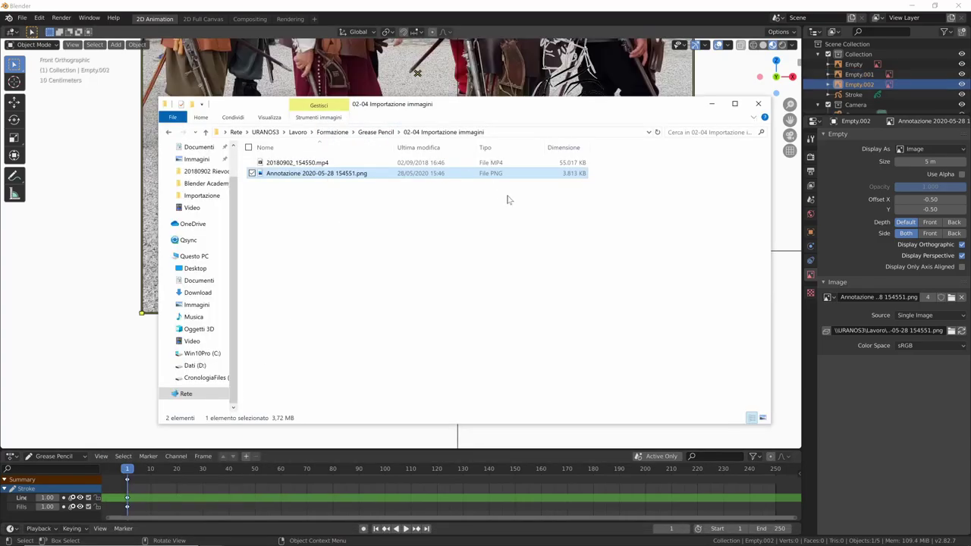
click(711, 104)
mouse_move(708, 104)
middle_down()
mouse_move(581, 284)
mouse_move(388, 375)
mouse_move(633, 283)
mouse_move(587, 323)
mouse_move(629, 360)
mouse_move(609, 299)
mouse_move(501, 256)
mouse_move(430, 328)
middle_up()
Move photo plane Empty.001 toward the camera
scroll(501, 257, down, 3)
scroll(551, 251, down, 3)
click(438, 316)
key(g)
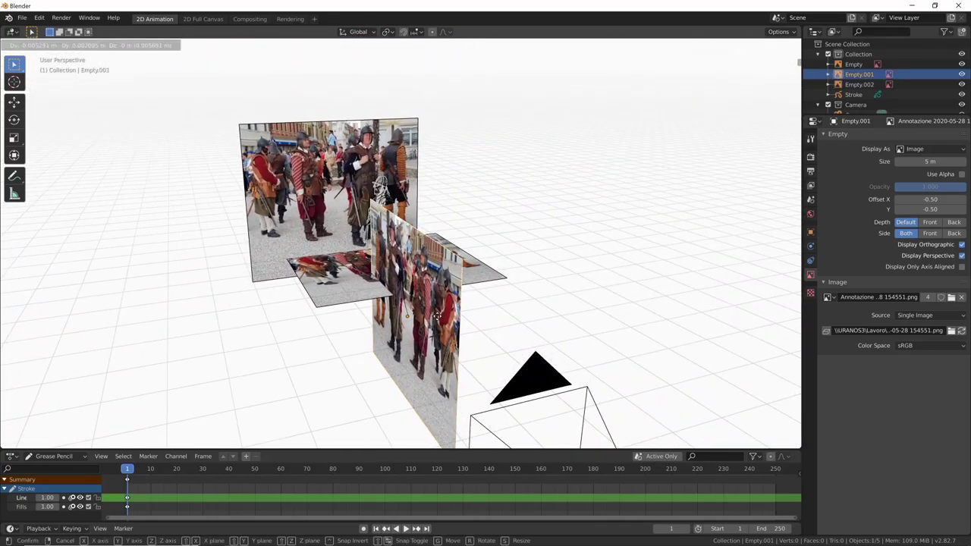
click(565, 325)
mouse_move(565, 324)
middle_down()
mouse_move(605, 284)
mouse_move(531, 255)
mouse_move(503, 267)
mouse_move(543, 277)
middle_up()
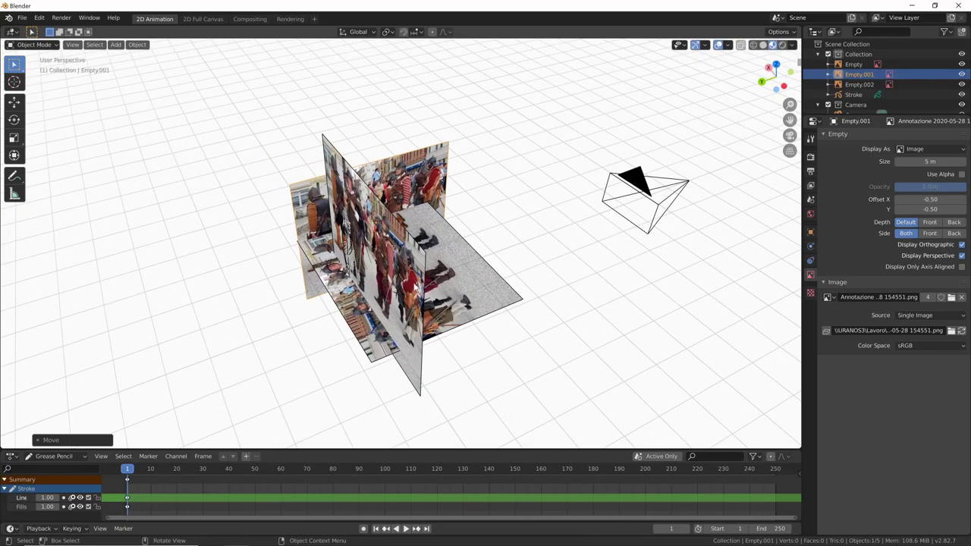
Move Empty.002 along X and then downward so the three planes form a corner
click(390, 295)
key(g)
key(x)
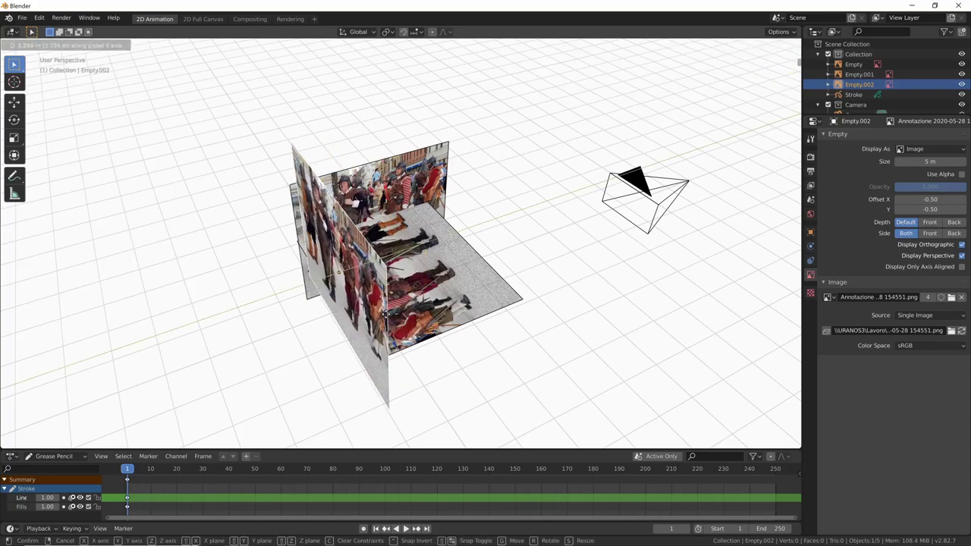
click(411, 301)
mouse_move(412, 301)
middle_down()
mouse_move(493, 298)
mouse_move(515, 226)
middle_up()
key(g)
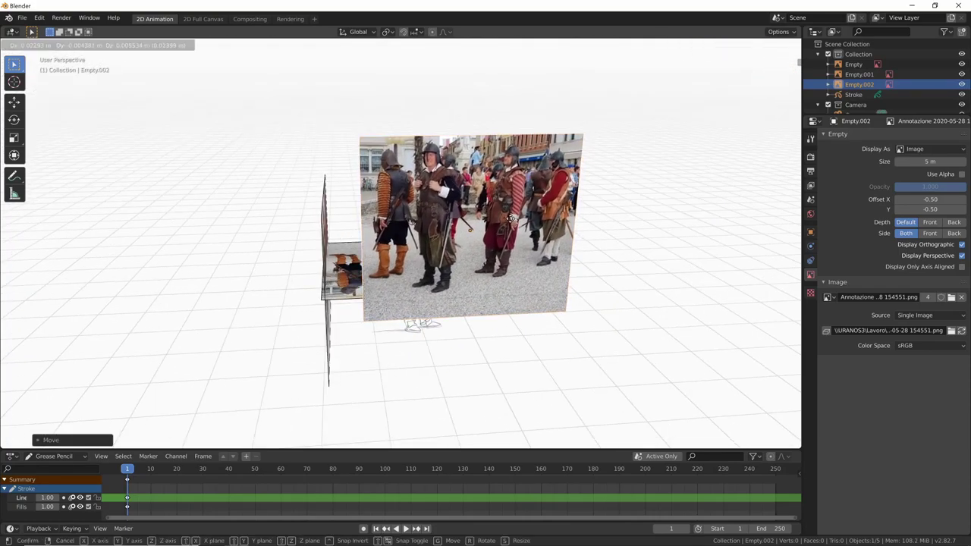
click(496, 281)
mouse_move(522, 309)
middle_down()
mouse_move(556, 311)
mouse_move(455, 369)
mouse_move(392, 311)
mouse_move(334, 316)
mouse_move(432, 298)
mouse_move(400, 332)
mouse_move(456, 337)
mouse_move(459, 358)
mouse_move(407, 369)
middle_up()
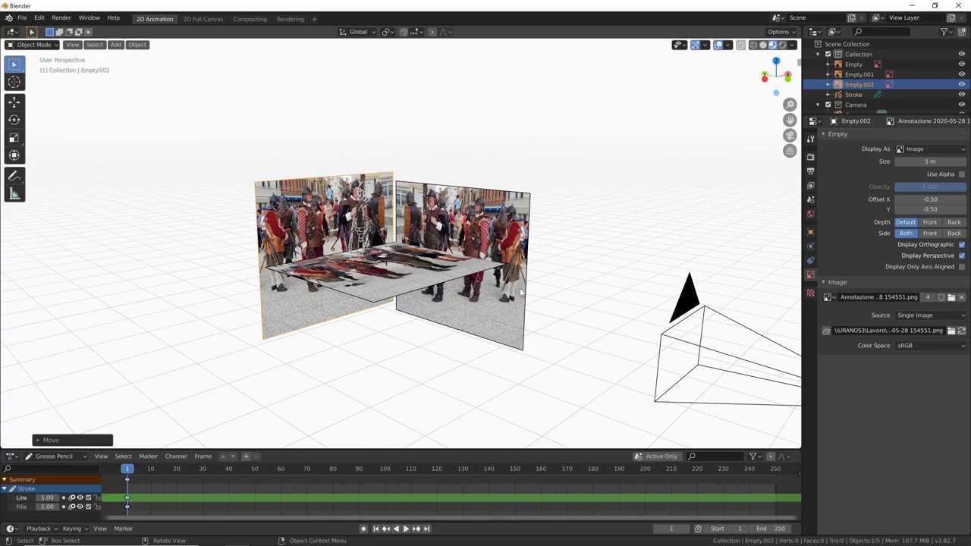
mouse_move(521, 292)
middle_down()
mouse_move(538, 316)
mouse_move(520, 321)
middle_up()
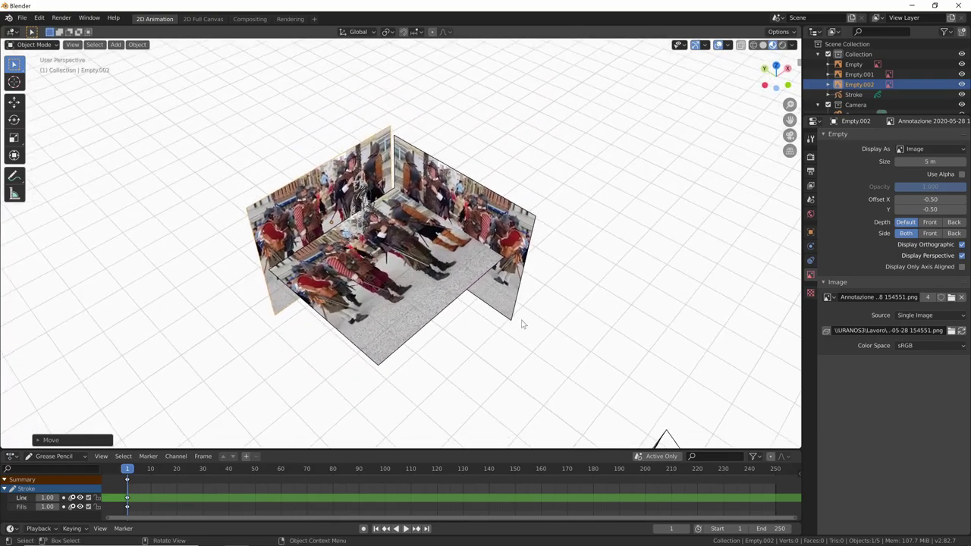
Delete the Empty.002, Empty.001 and last photo planes, leaving only Stroke and Camera
key(x)
click(503, 252)
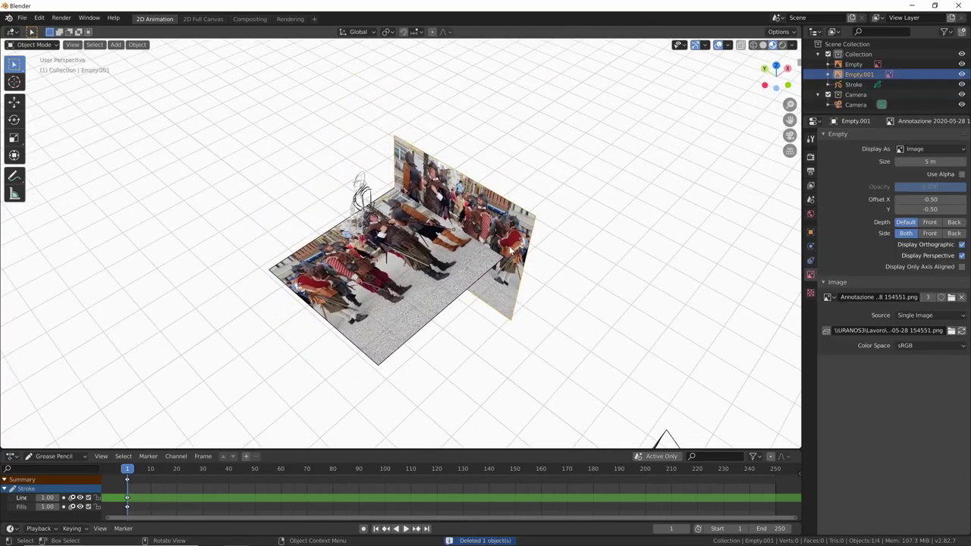
key(x)
click(505, 255)
click(491, 262)
key(x)
click(489, 264)
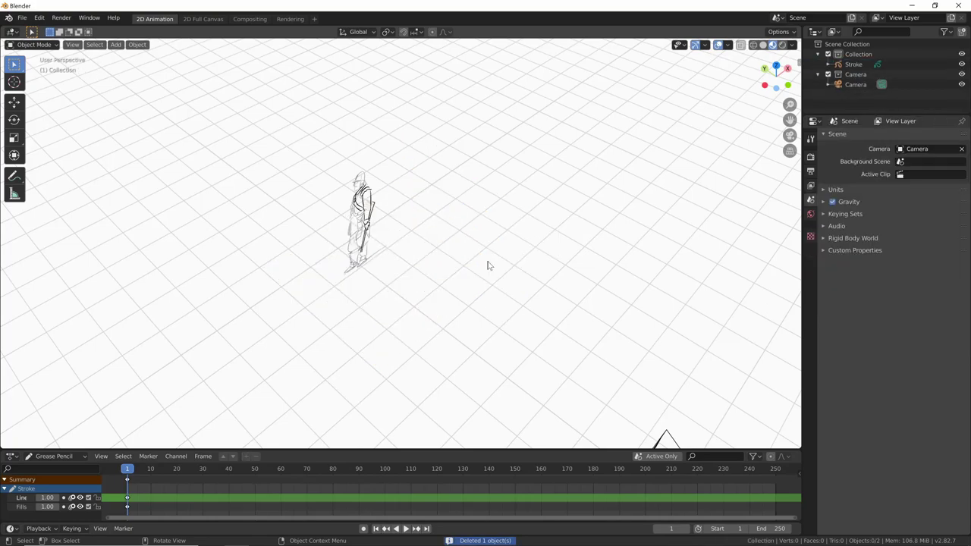
mouse_move(499, 324)
middle_down()
mouse_move(531, 314)
mouse_move(491, 290)
mouse_move(479, 318)
middle_up()
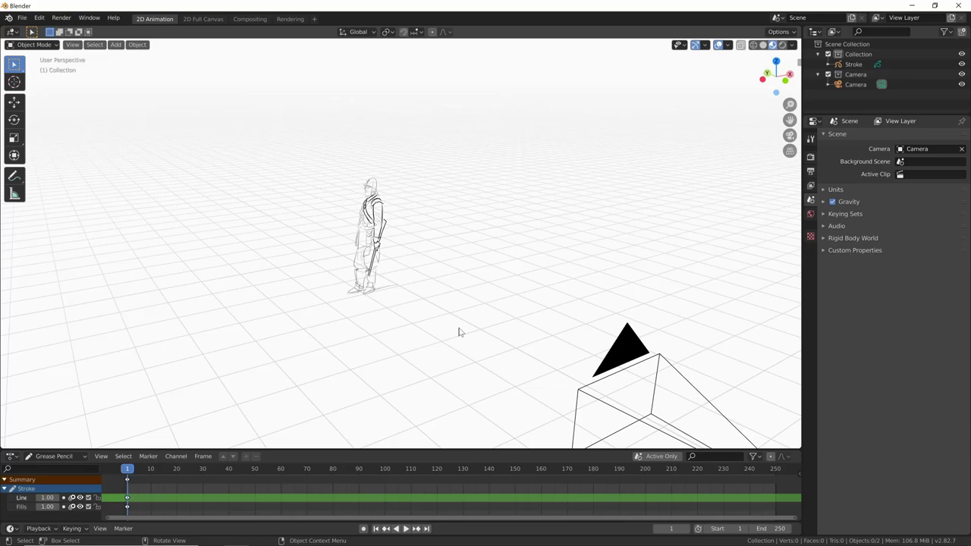
Open Blender's Preferences from the Edit menu, showing the Add-ons tab
click(23, 18)
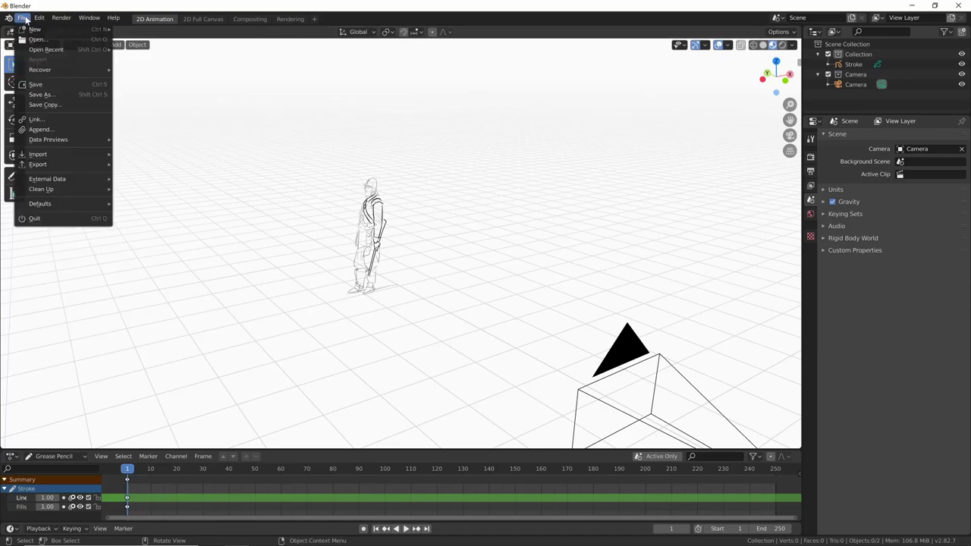
key(Escape)
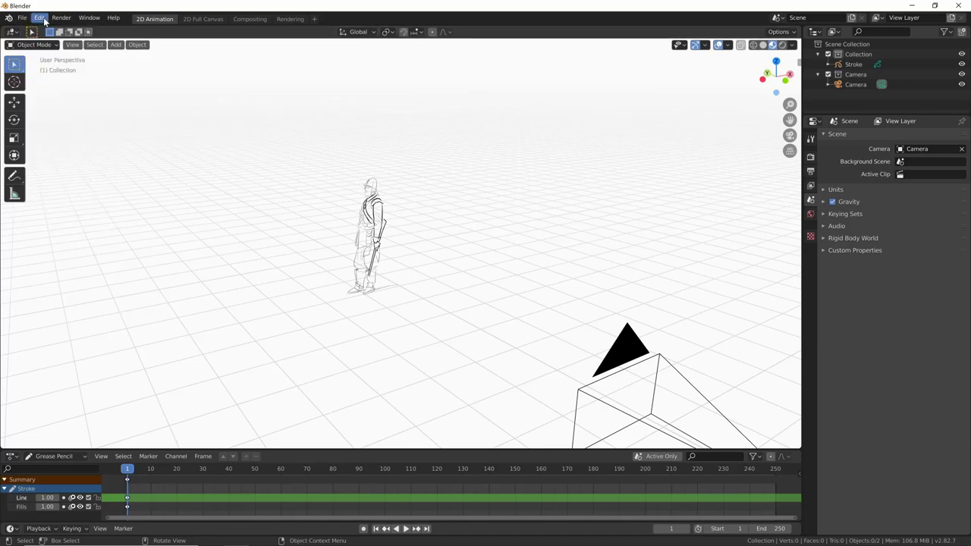
click(43, 19)
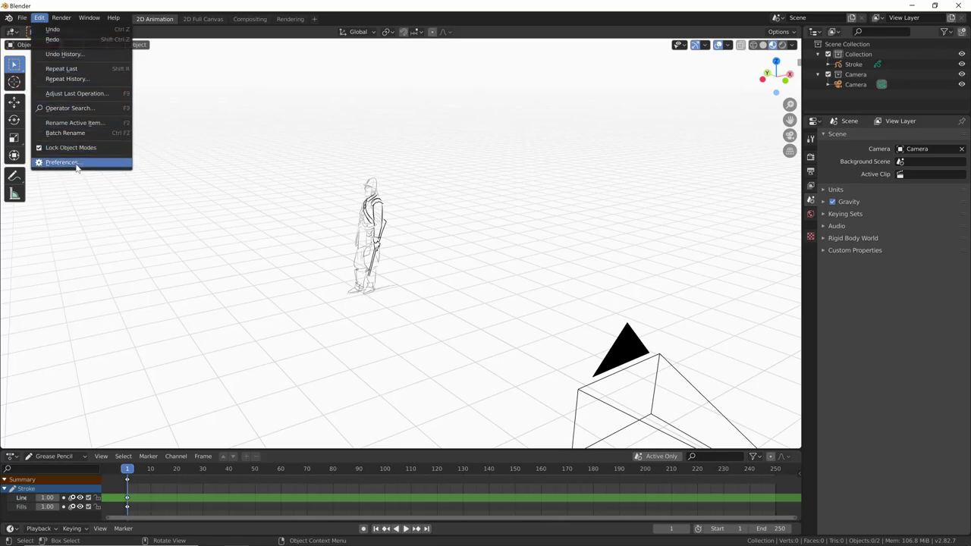
click(76, 163)
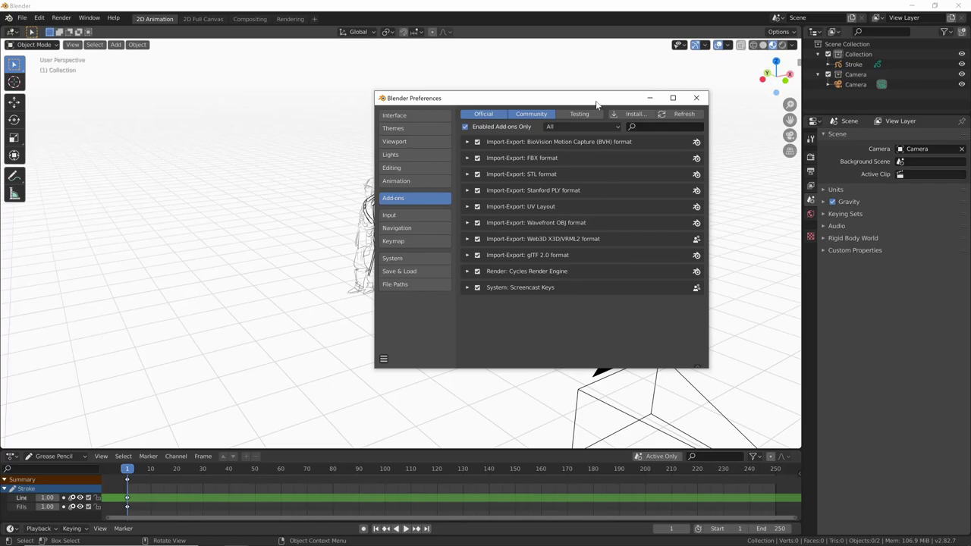
Uncheck 'Enabled Add-ons Only' so every Official and Community add-on is listed
alt+drag(562, 241, 524, 239)
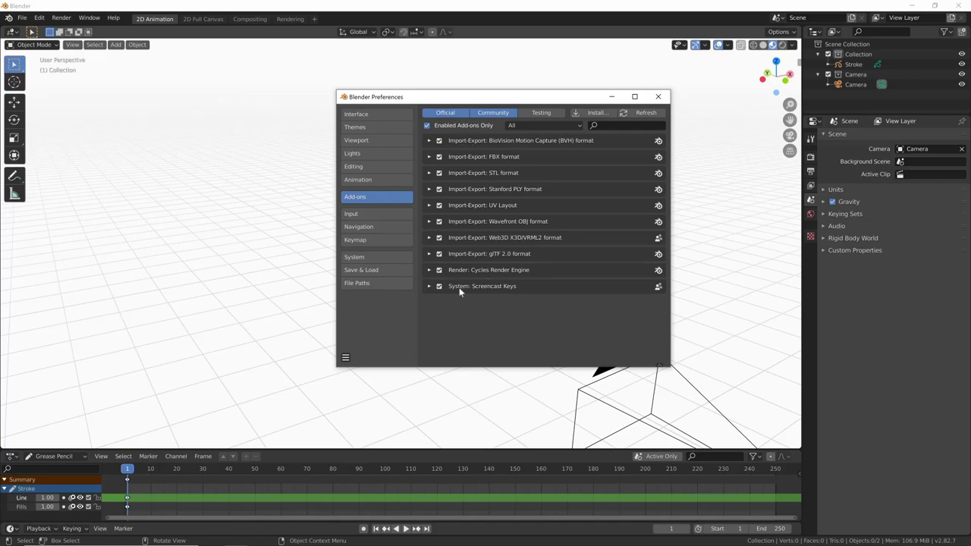
click(438, 126)
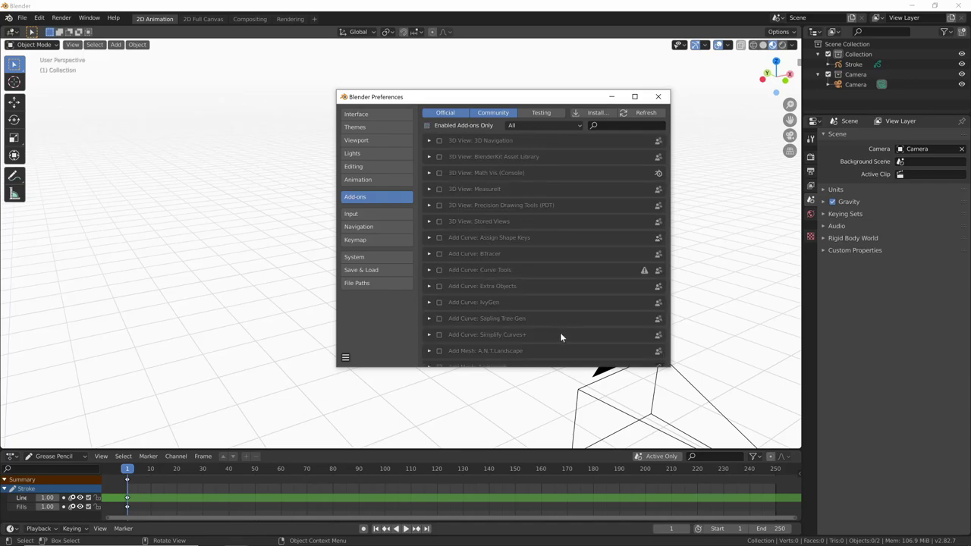
mouse_move(560, 337)
middle_down()
mouse_move(549, 206)
mouse_move(580, 320)
mouse_move(562, 174)
mouse_move(561, 304)
mouse_move(552, 159)
mouse_move(546, 296)
mouse_move(554, 174)
mouse_move(538, 250)
mouse_move(529, 186)
mouse_move(538, 154)
mouse_move(556, 309)
mouse_move(550, 190)
mouse_move(542, 225)
middle_up()
Search add-ons for 'pla', enable Import Images as Planes, and close Preferences
click(619, 124)
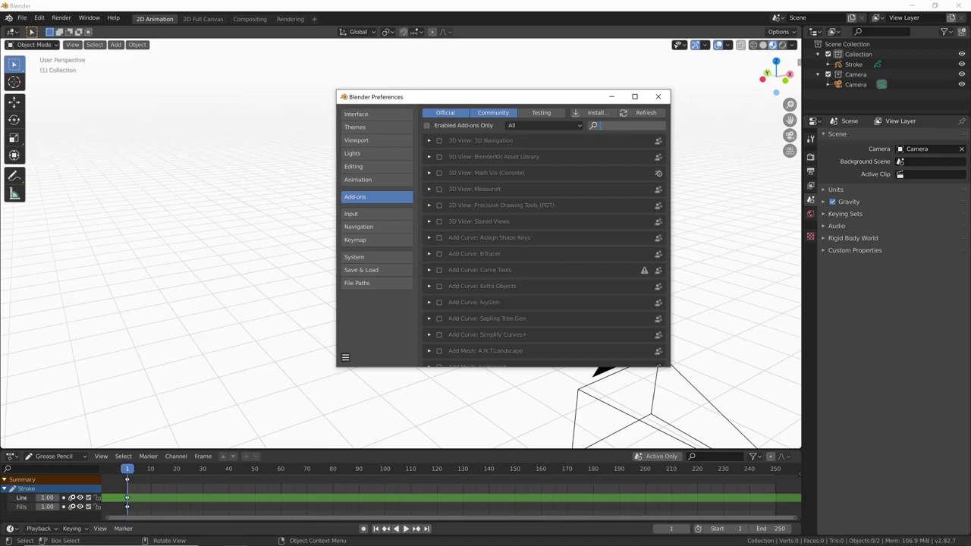
text(pl)
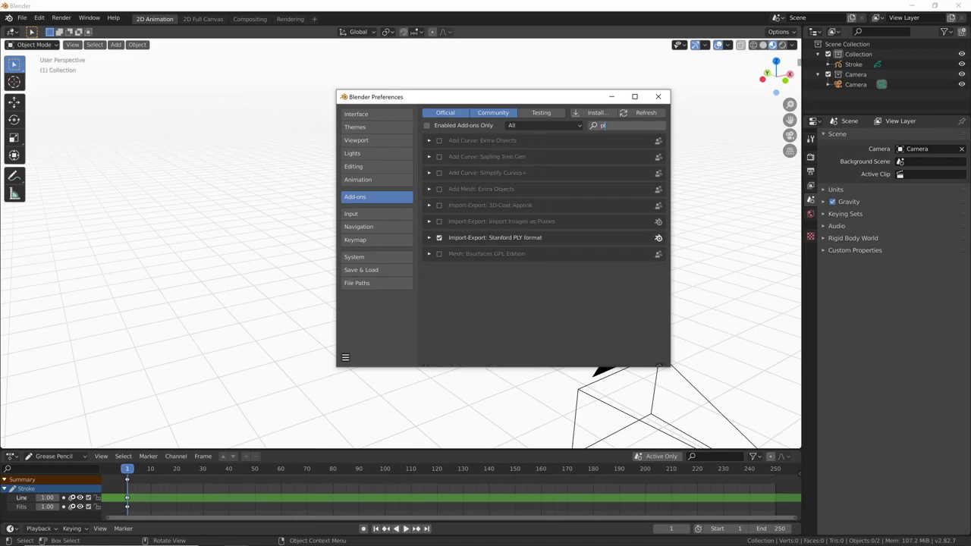
text(a)
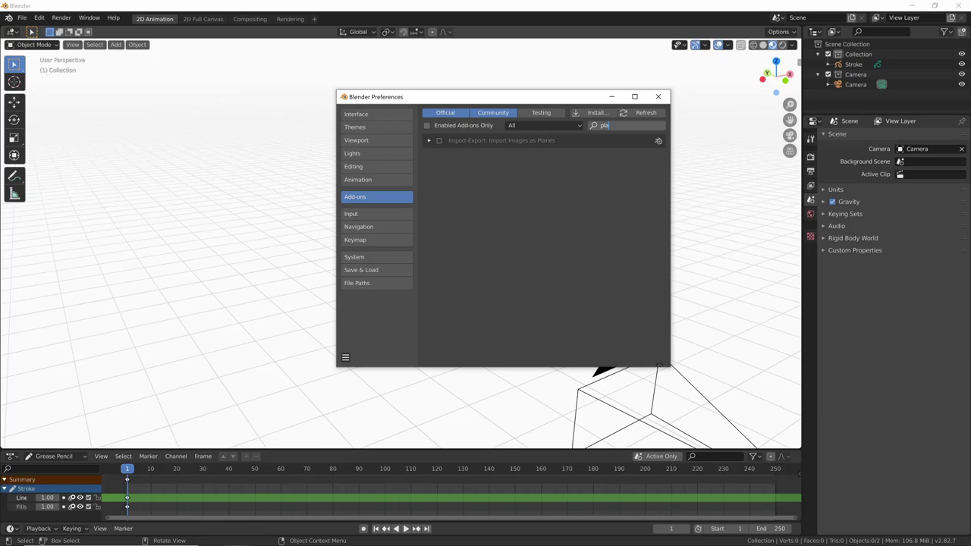
key(Return)
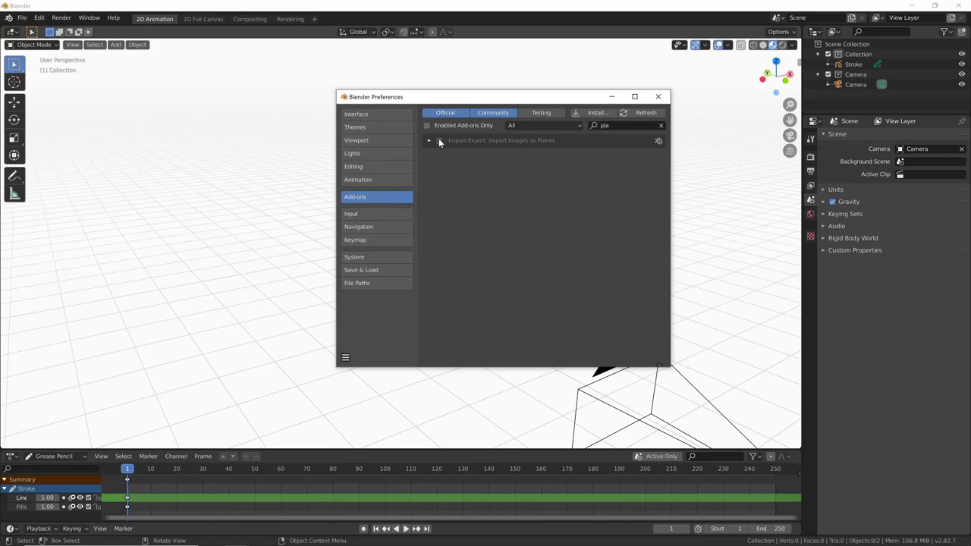
click(439, 140)
drag(545, 96, 515, 109)
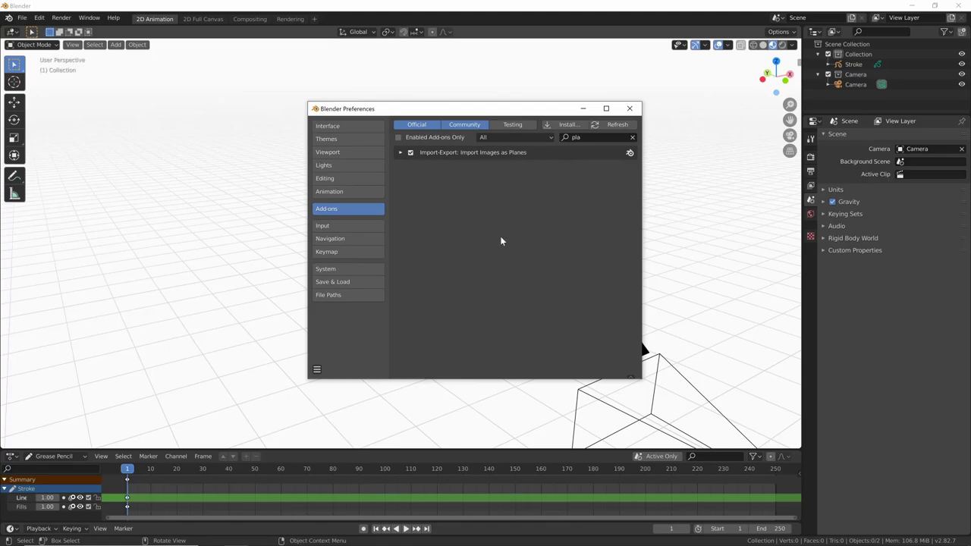
click(629, 108)
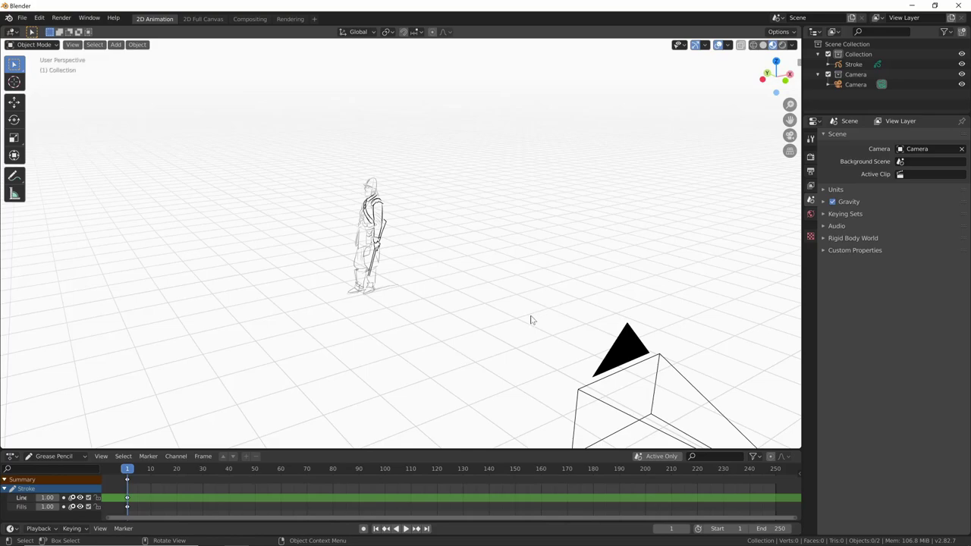
Import Annotazione 2020-05-28 154551.png from 02-04 Importazione immagini as an image plane
middle_drag(524, 312, 485, 306)
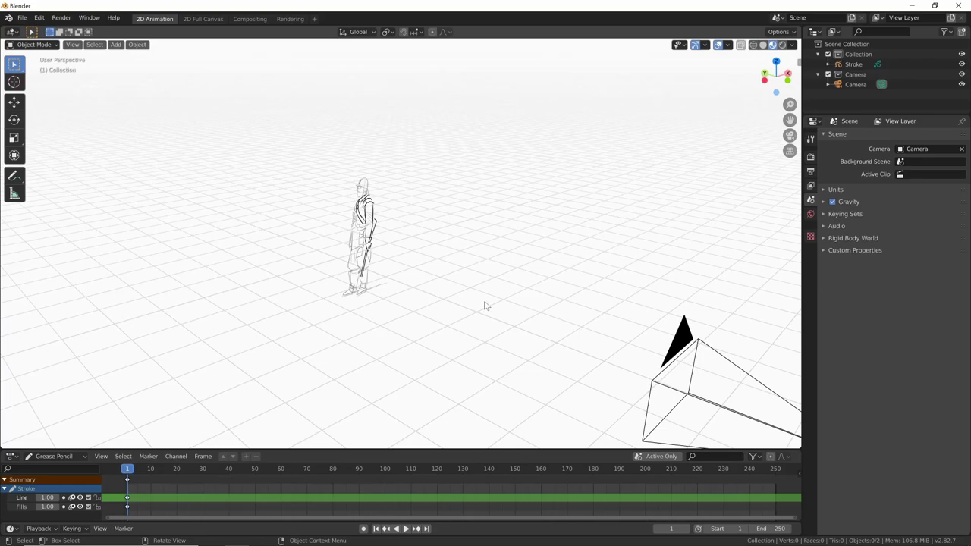
shift+middle_drag(422, 275, 488, 270)
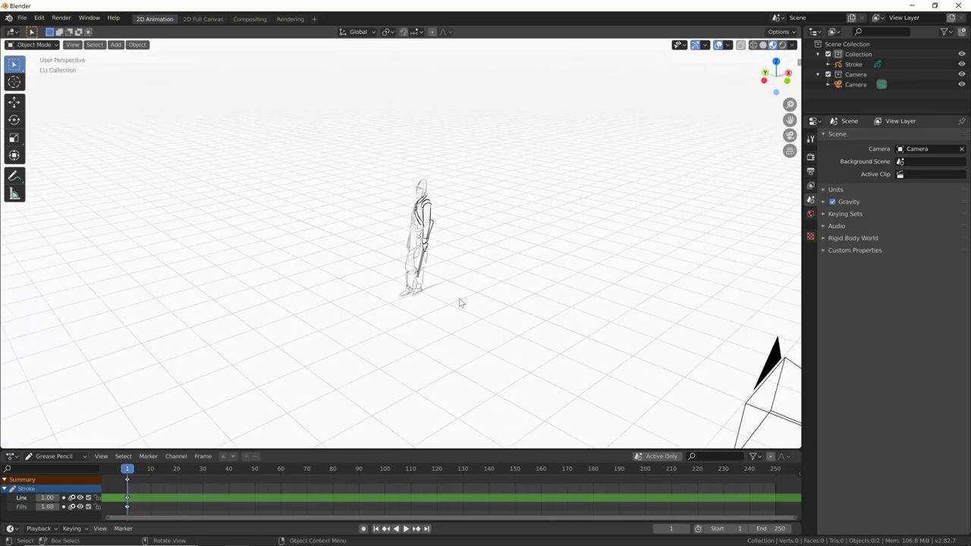
click(117, 47)
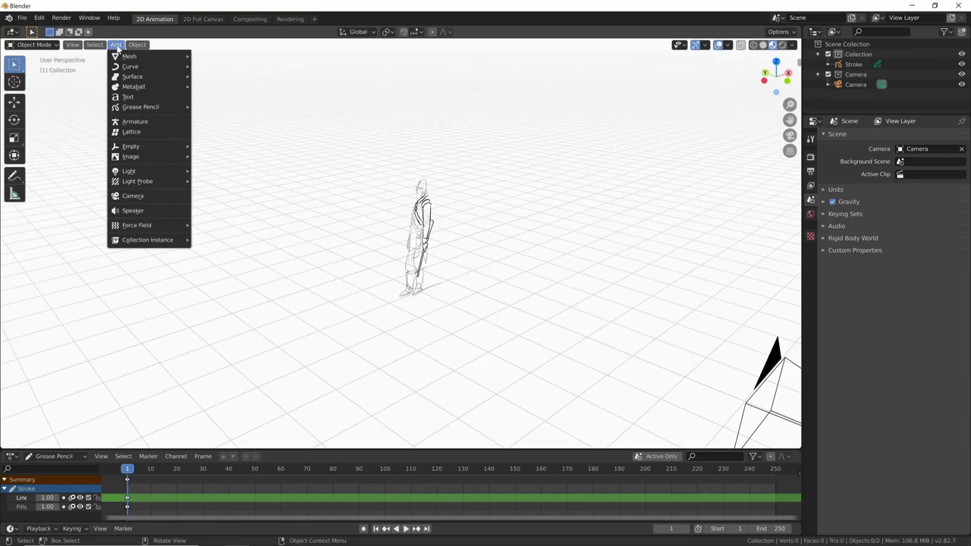
mouse_move(130, 156)
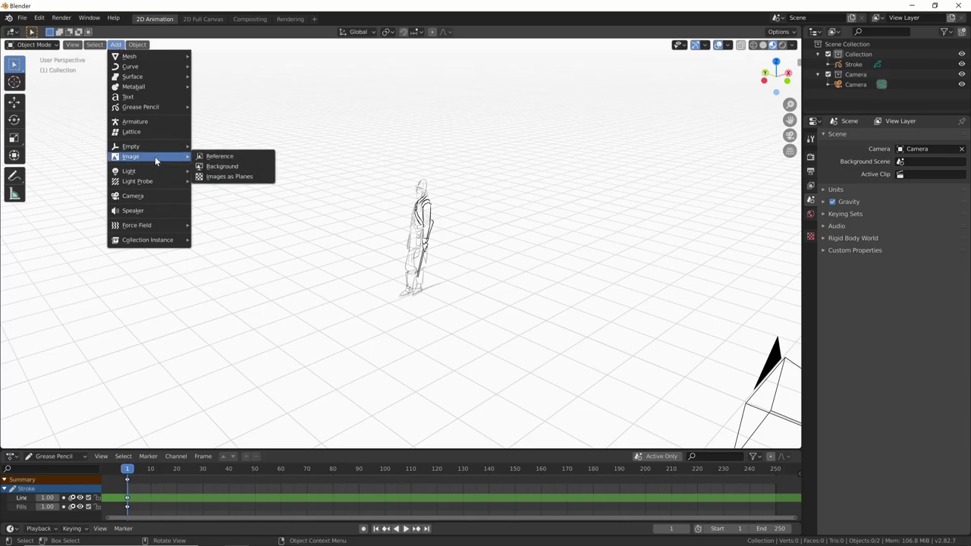
click(235, 179)
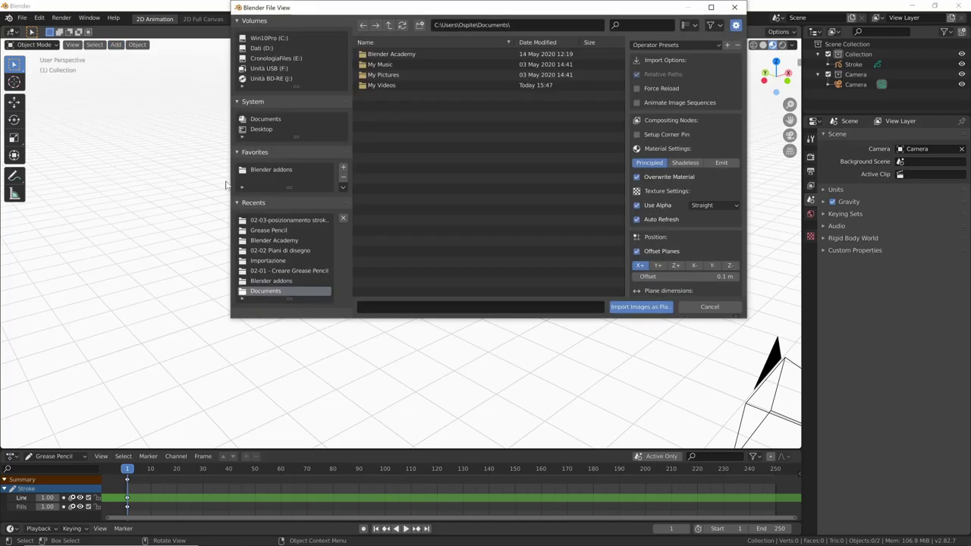
drag(501, 13, 501, 40)
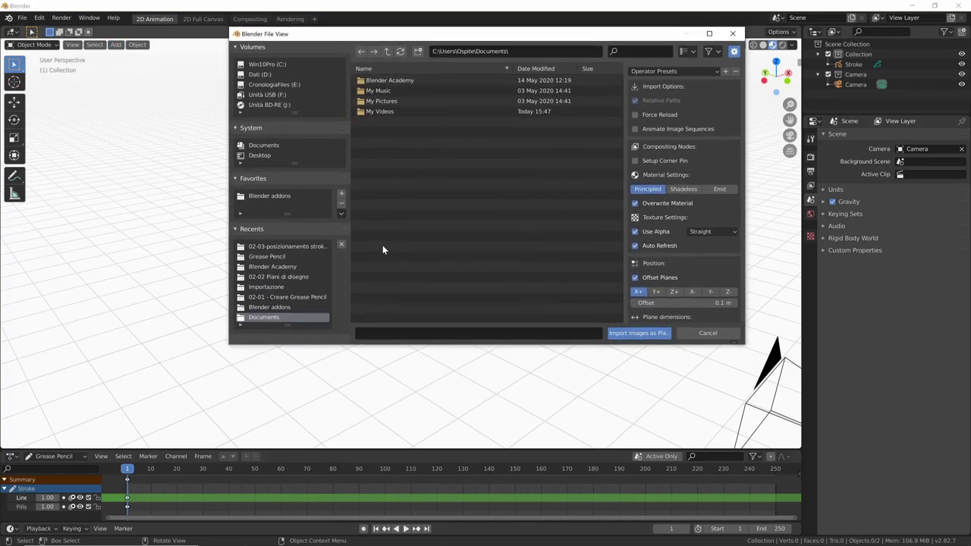
click(285, 246)
click(267, 257)
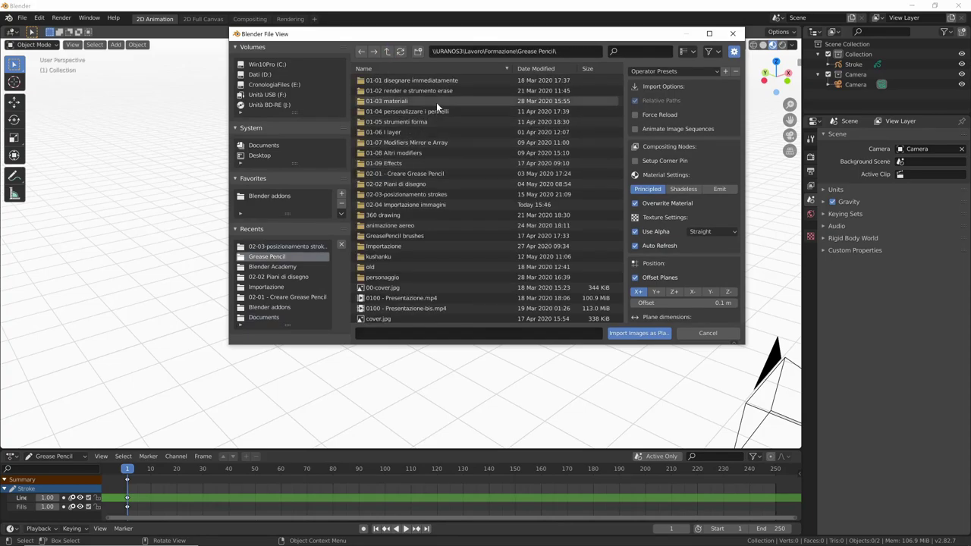
double_click(456, 204)
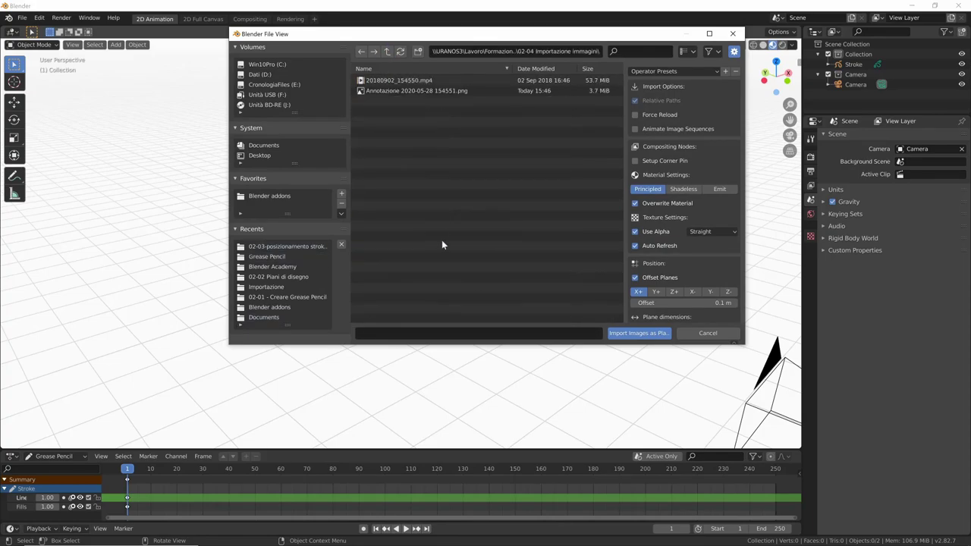
click(421, 90)
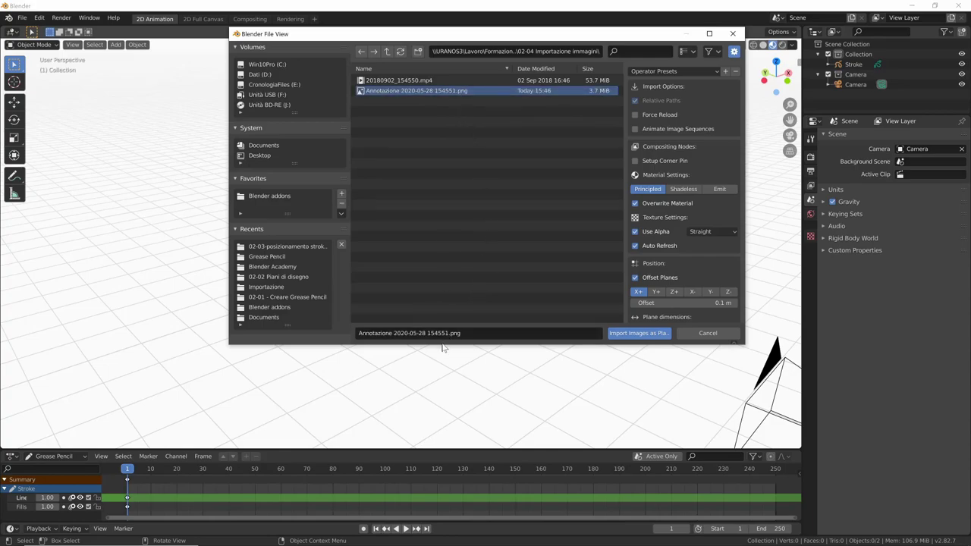
click(646, 336)
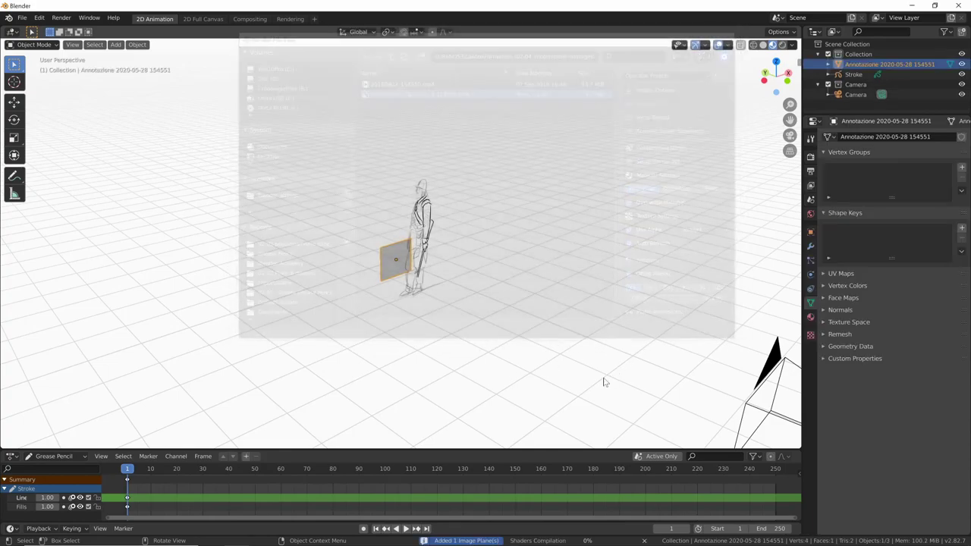
Orbit closer to the soldier and photo plane, then view through the camera
mouse_move(585, 297)
middle_down()
mouse_move(526, 303)
mouse_move(503, 293)
middle_up()
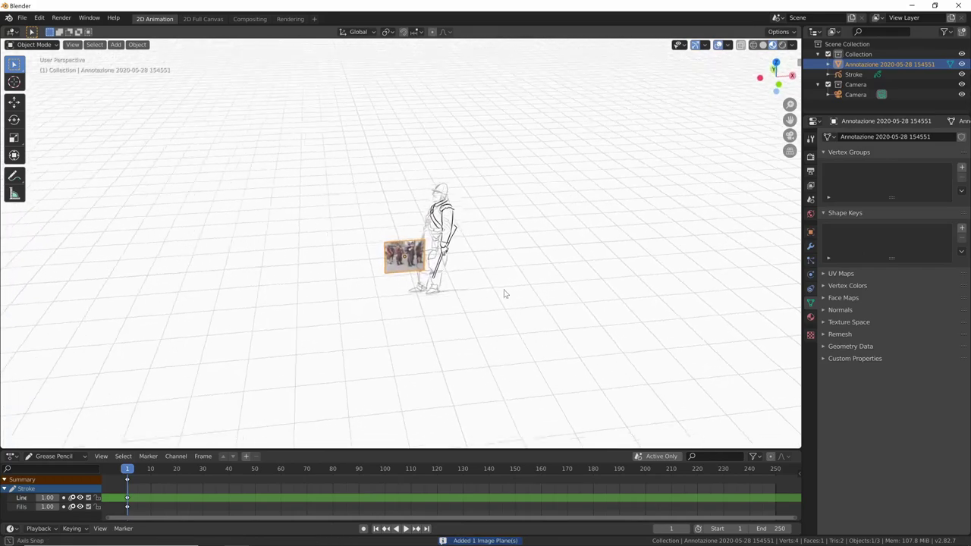
scroll(502, 292, up, 3)
middle_drag(502, 255, 498, 276)
key(KP_0)
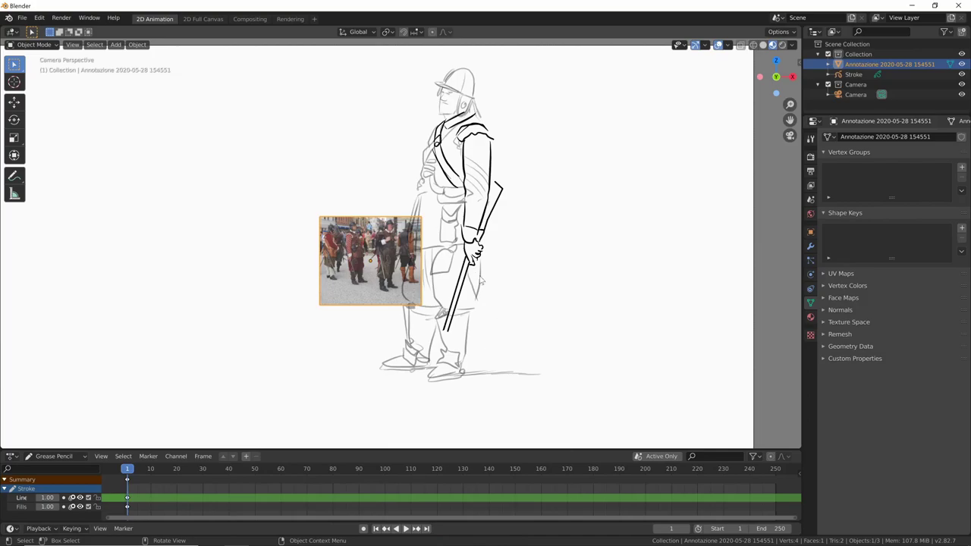
Turn on the 3D Cursor in the viewport Overlays
middle_drag(395, 280, 384, 244)
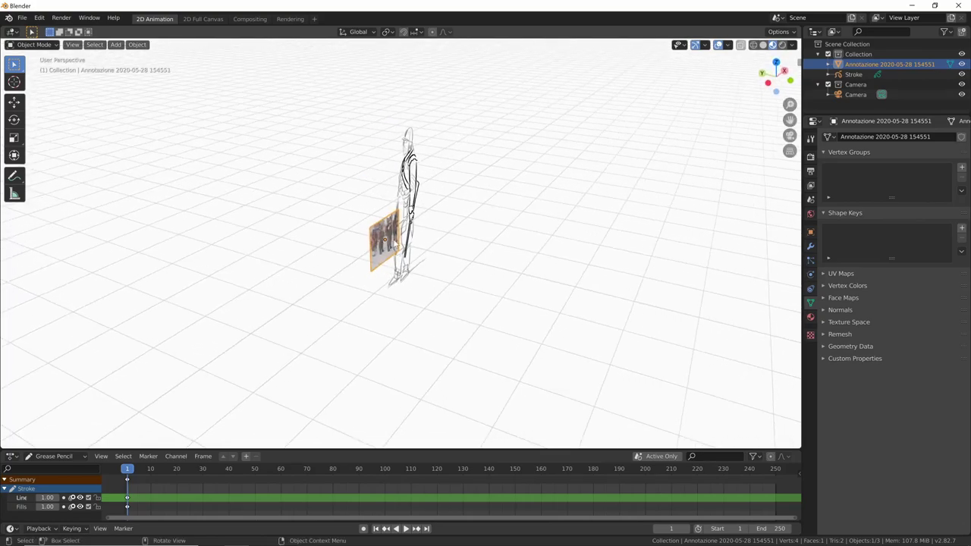
click(728, 45)
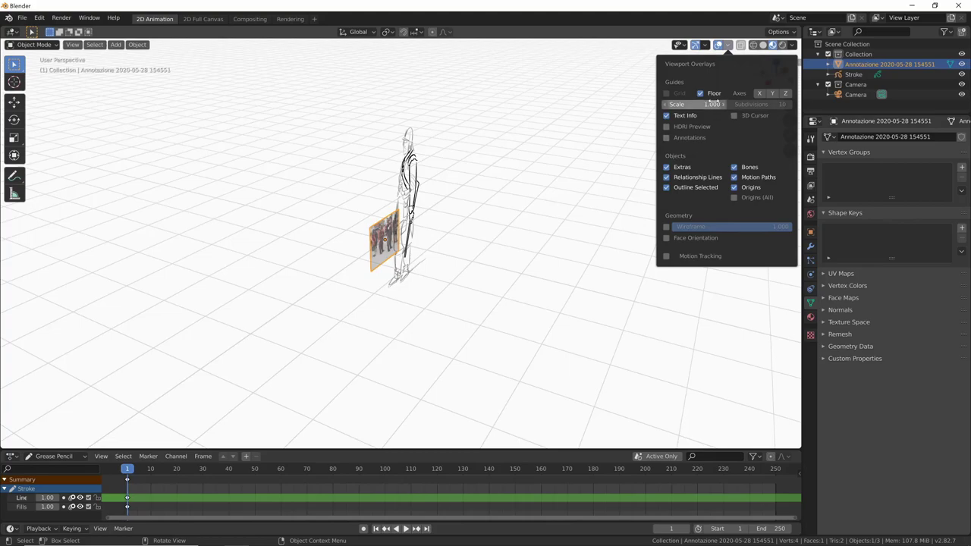
click(728, 45)
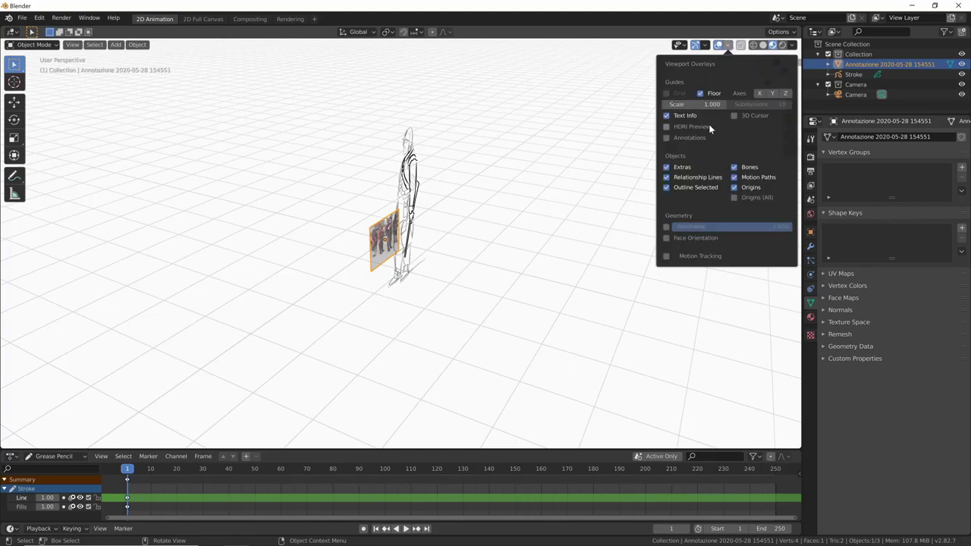
click(733, 116)
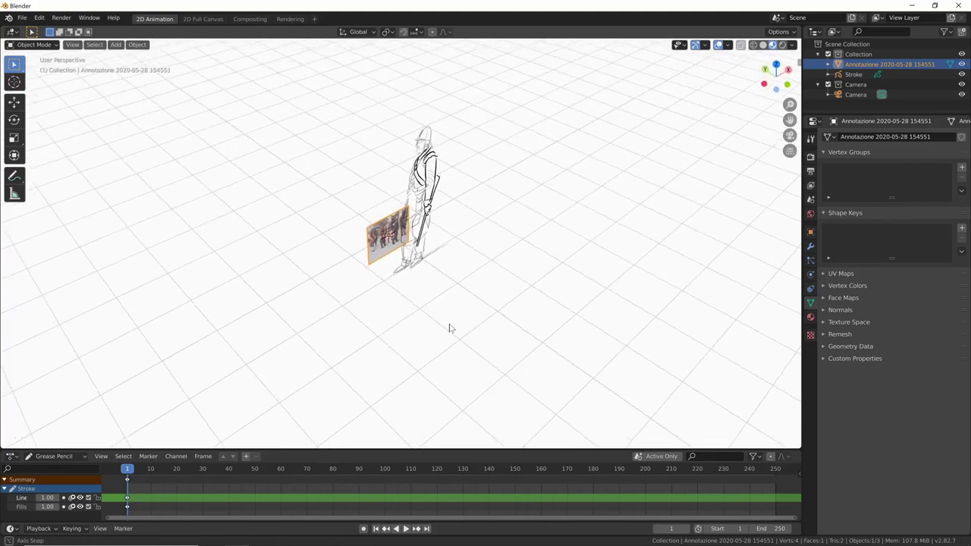
Orbit around the figure, then return to the camera view
middle_drag(478, 306, 423, 263)
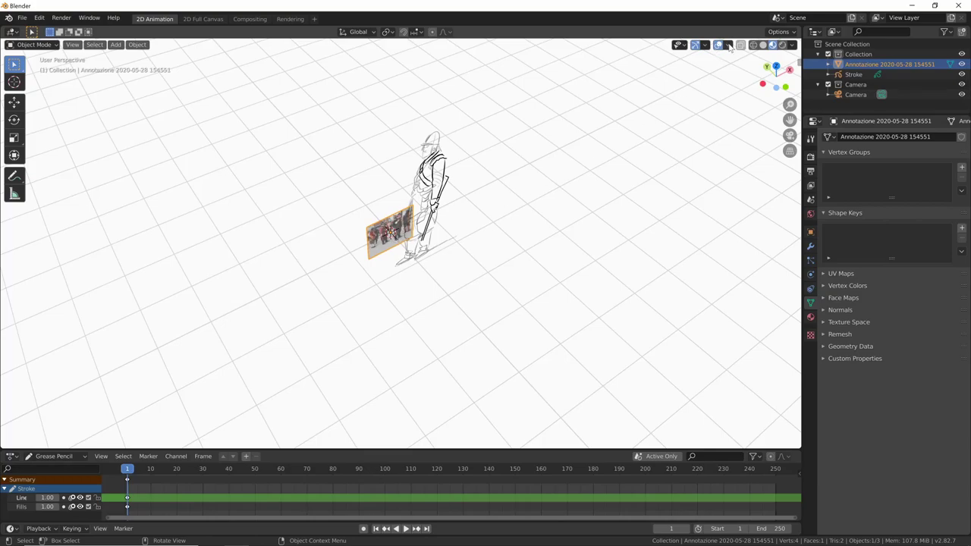
mouse_move(675, 114)
middle_down()
mouse_move(546, 253)
mouse_move(527, 288)
middle_up()
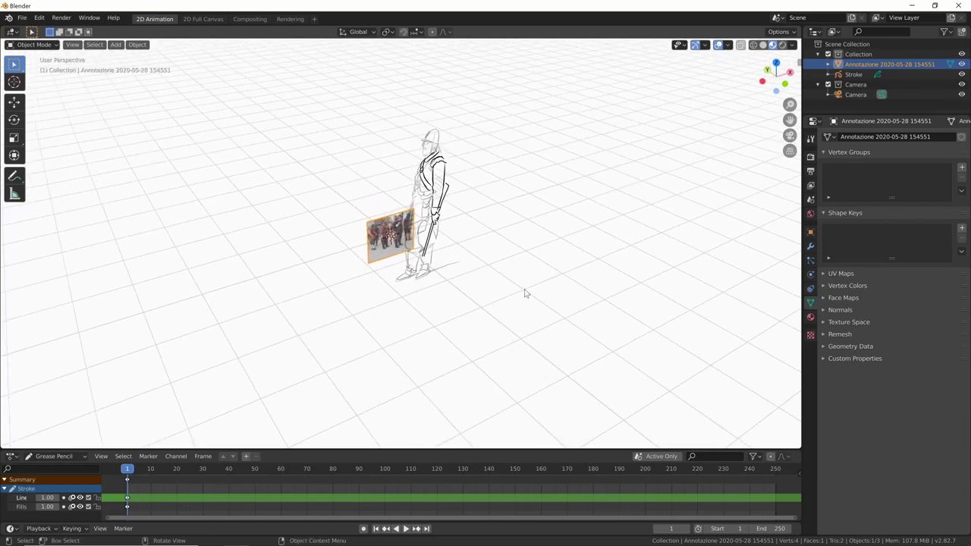
key(KP_0)
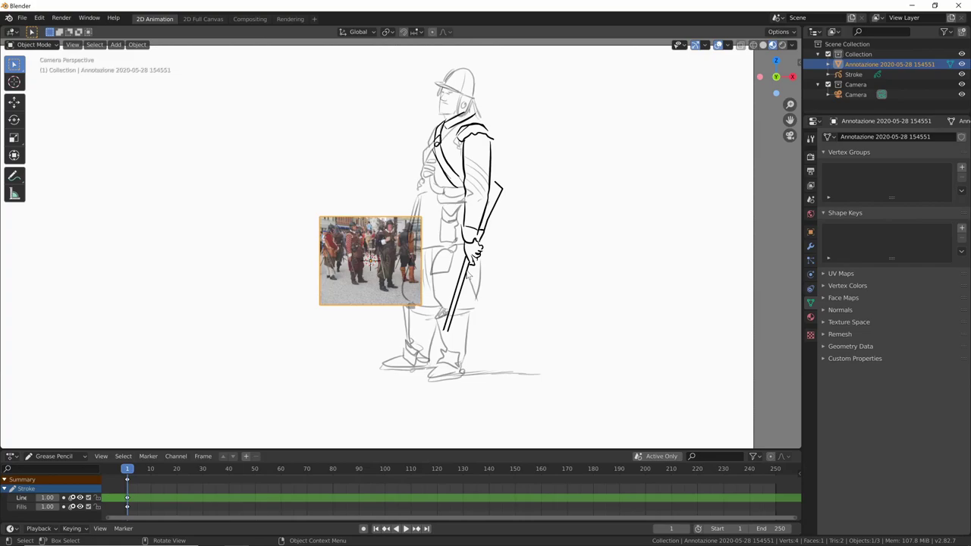
Enlarge the photo plane and shift it along the X axis
key(s)
click(623, 263)
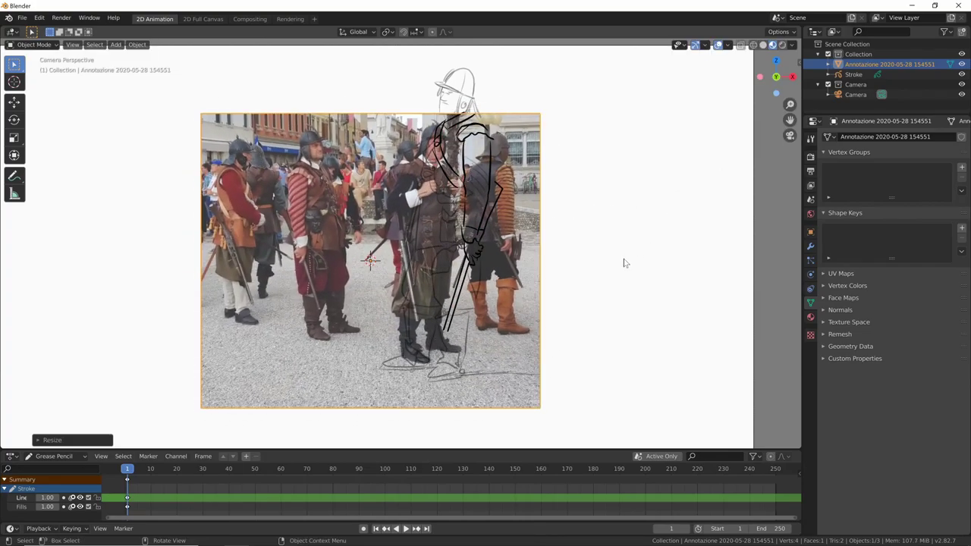
key(g)
key(x)
click(435, 305)
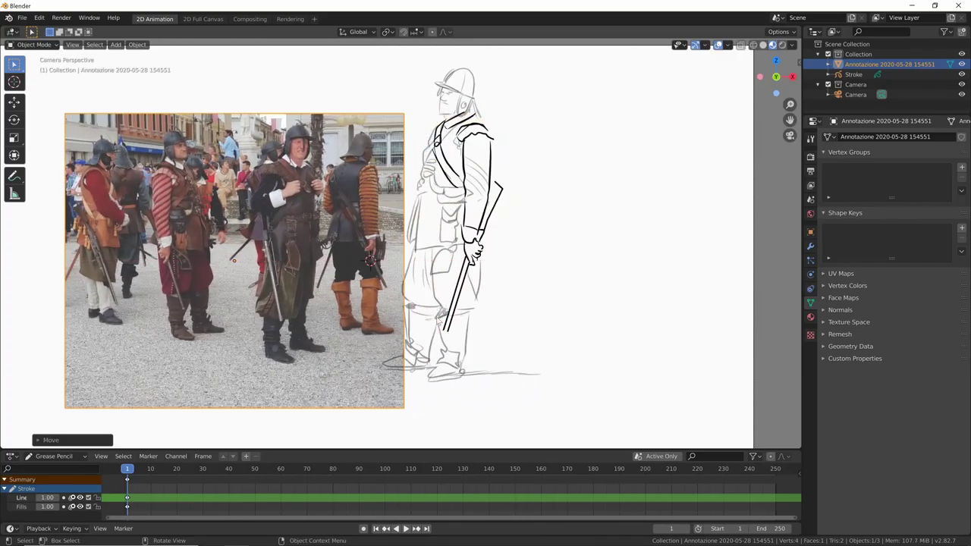
Enlarge and shift the plane further right behind the sketch, then test-render with F12
key(s)
click(528, 275)
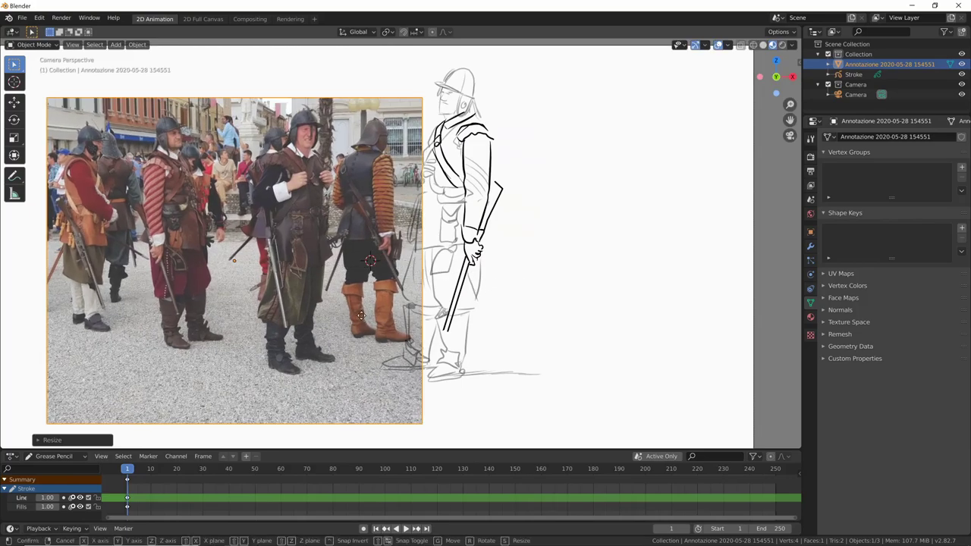
key(g)
key(x)
click(419, 321)
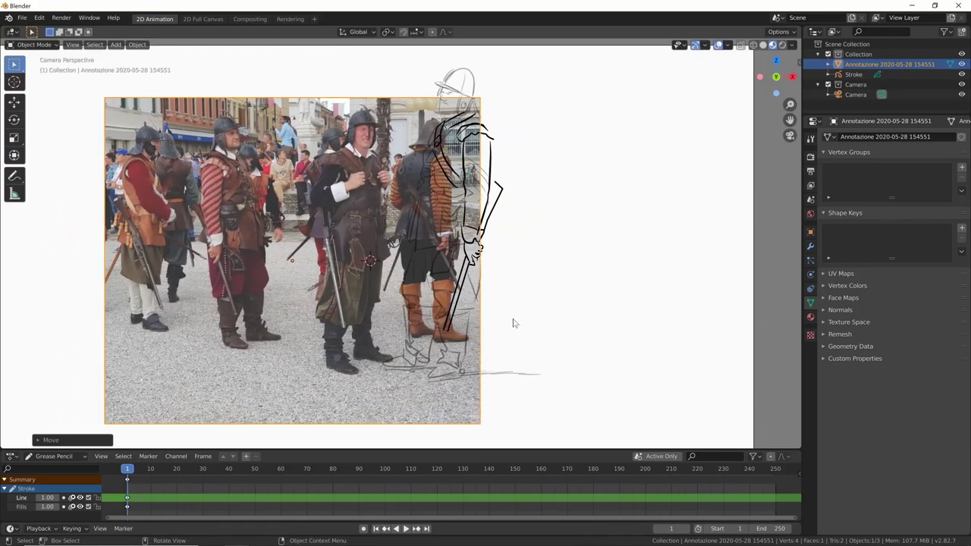
key(F12)
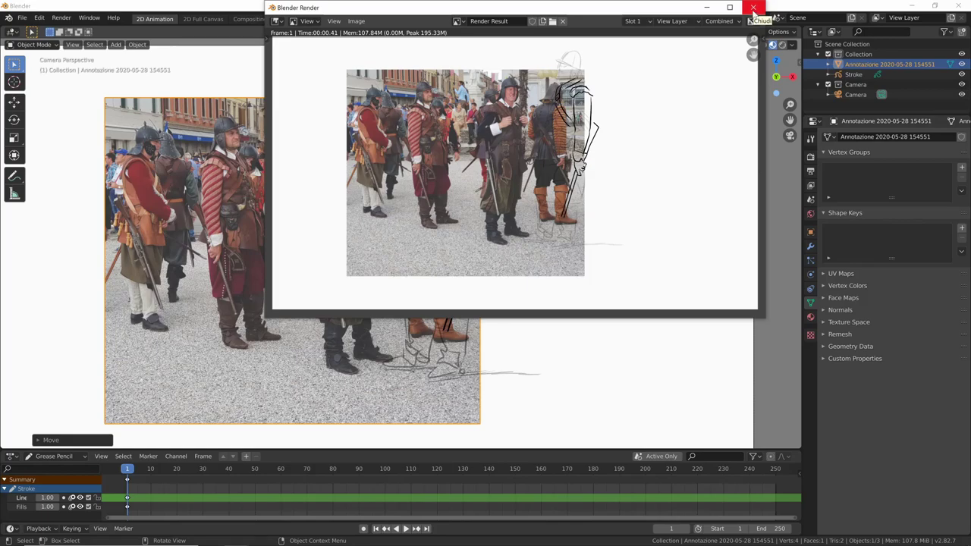
click(753, 8)
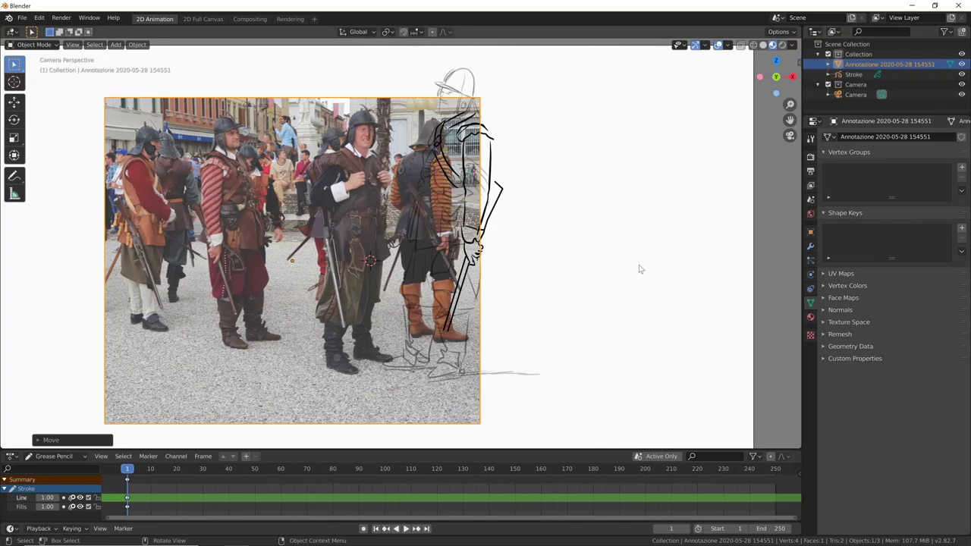
Zoom the camera view onto the soldiers and switch the photo plane into Edit Mode
mouse_move(467, 345)
middle_down()
mouse_move(520, 329)
mouse_move(583, 351)
mouse_move(568, 357)
mouse_move(556, 333)
mouse_move(586, 299)
mouse_move(629, 283)
mouse_move(556, 287)
mouse_move(486, 384)
mouse_move(584, 336)
mouse_move(537, 370)
middle_up()
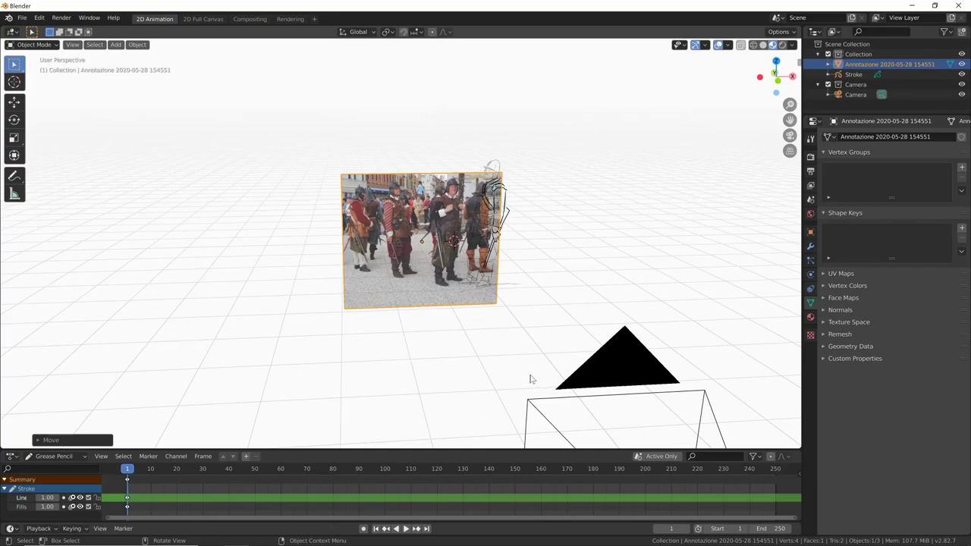
key(KP_0)
scroll(548, 299, up, 3)
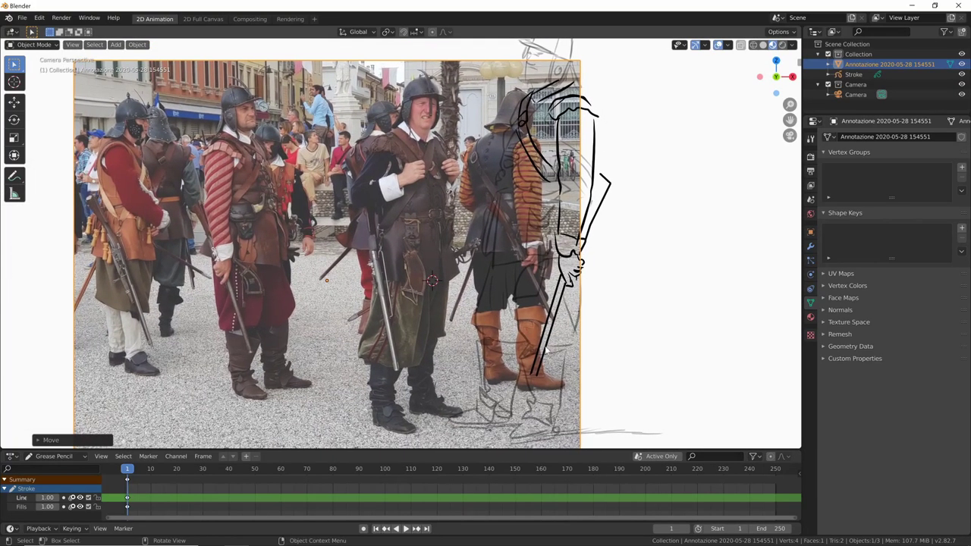
mouse_move(547, 299)
shift+middle_down()
mouse_move(605, 339)
mouse_move(587, 316)
mouse_move(542, 345)
shift+middle_up()
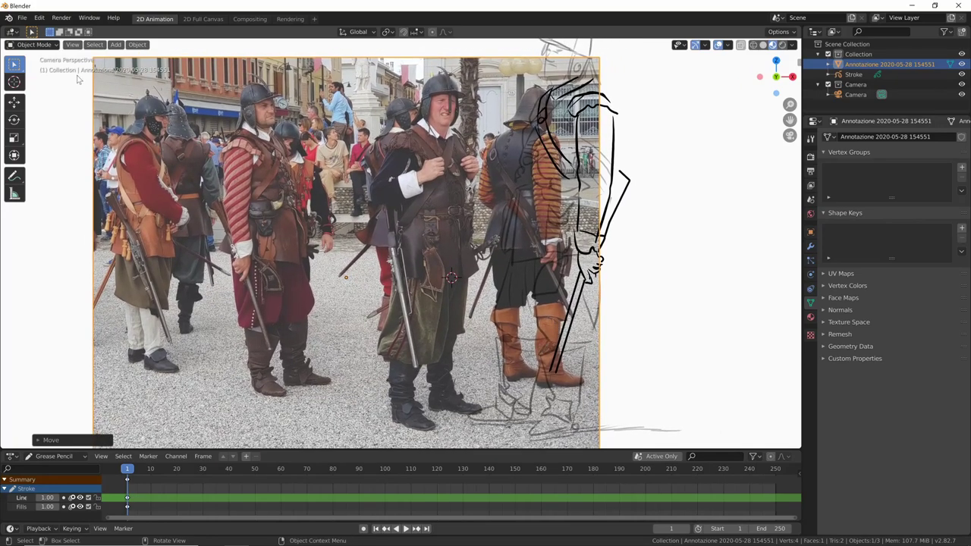
click(55, 48)
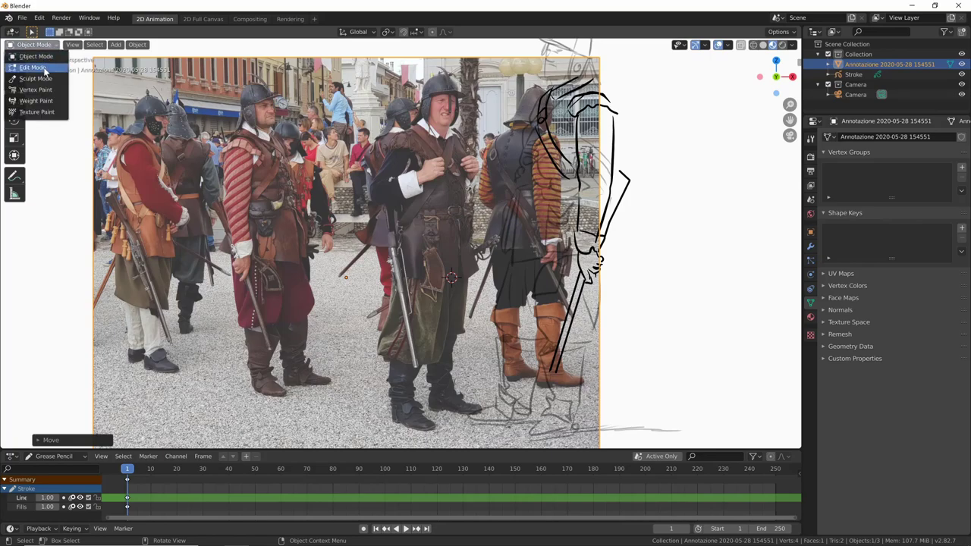
click(44, 69)
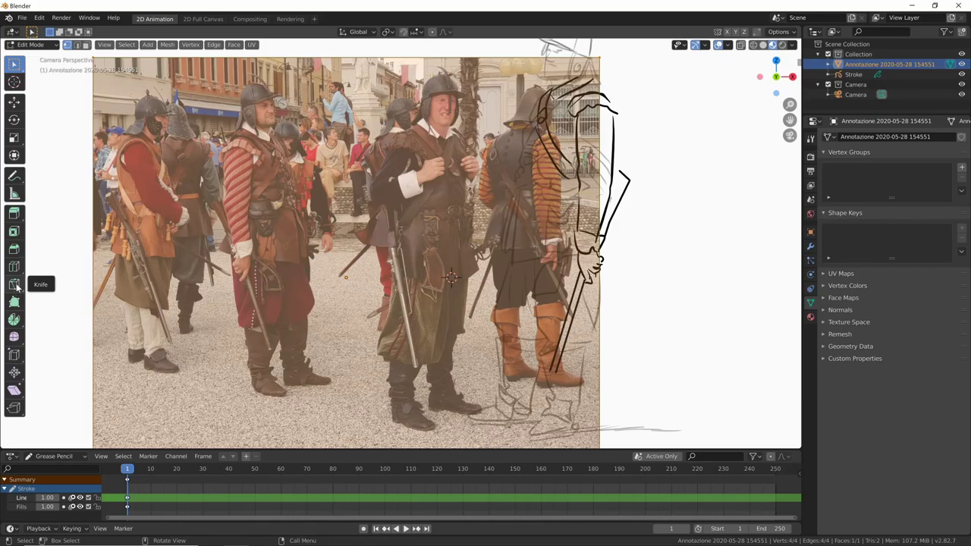
Trace a Knife cut around the central helmeted soldier's silhouette
click(13, 286)
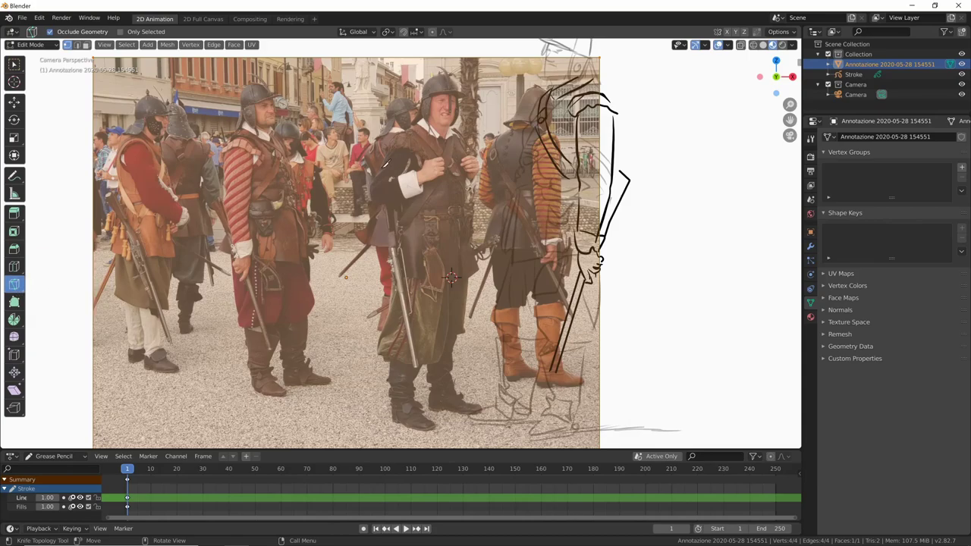
click(372, 180)
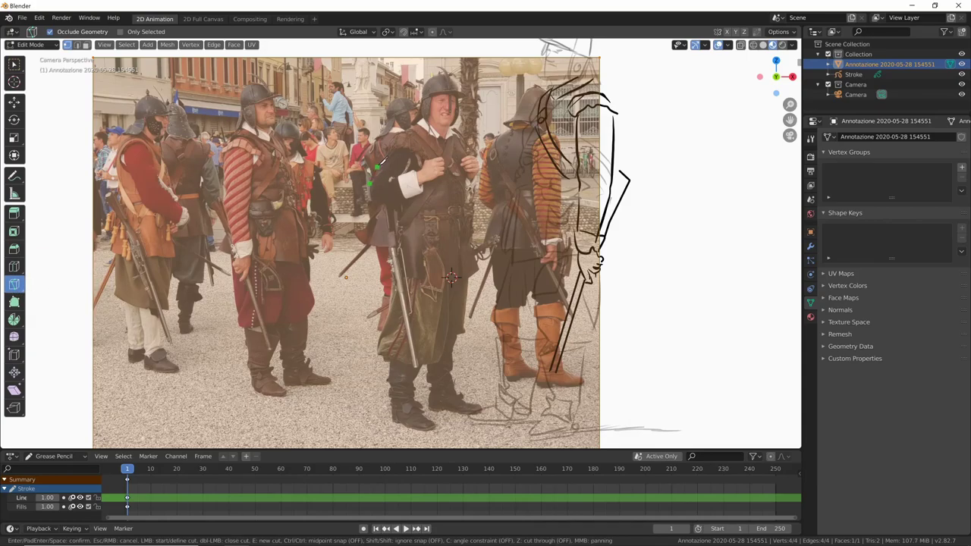
mouse_move(420, 87)
mouse_down()
mouse_move(461, 71)
mouse_move(480, 173)
mouse_move(503, 227)
mouse_move(460, 382)
mouse_move(488, 400)
mouse_move(444, 417)
mouse_move(392, 419)
mouse_move(374, 343)
mouse_move(388, 245)
mouse_move(367, 221)
mouse_move(372, 179)
mouse_up()
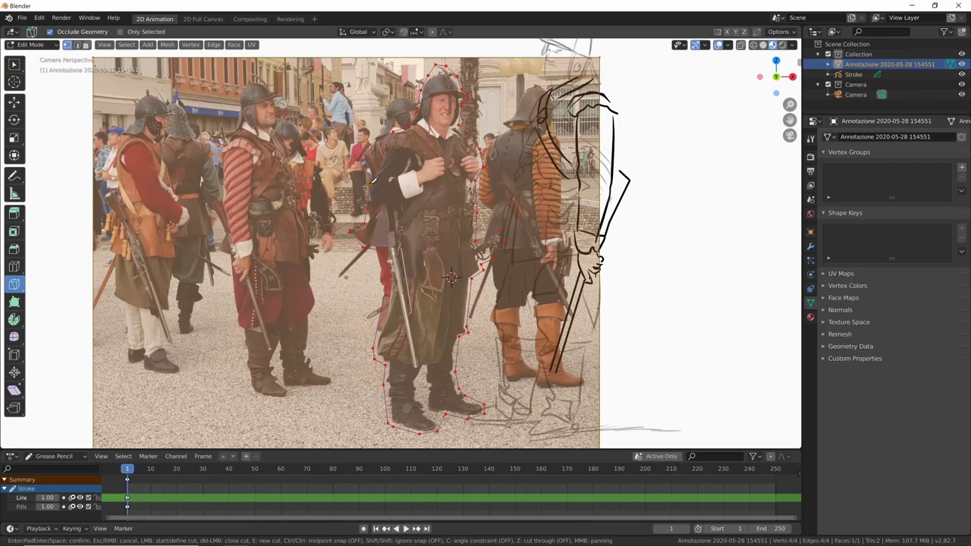
Confirm the knife cut around the soldier and orbit in on the photo plane
key(KP_0)
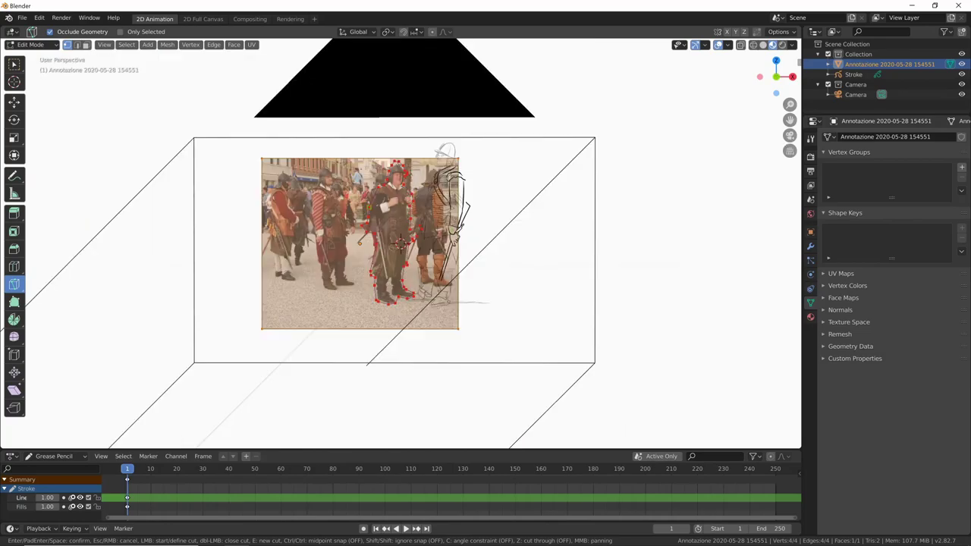
key(Return)
scroll(531, 227, up, 2)
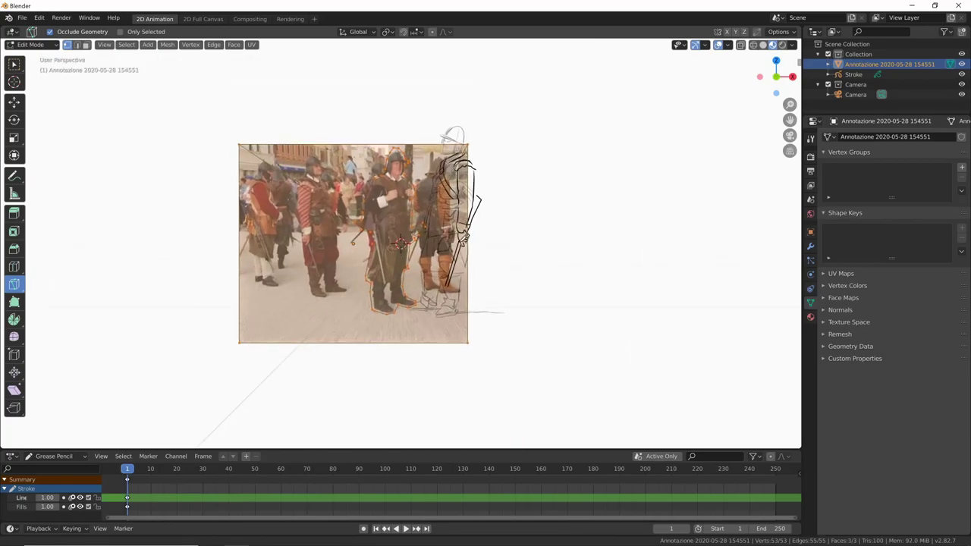
scroll(531, 228, up, 3)
mouse_move(531, 228)
middle_down()
mouse_move(583, 223)
mouse_move(559, 270)
mouse_move(479, 267)
middle_up()
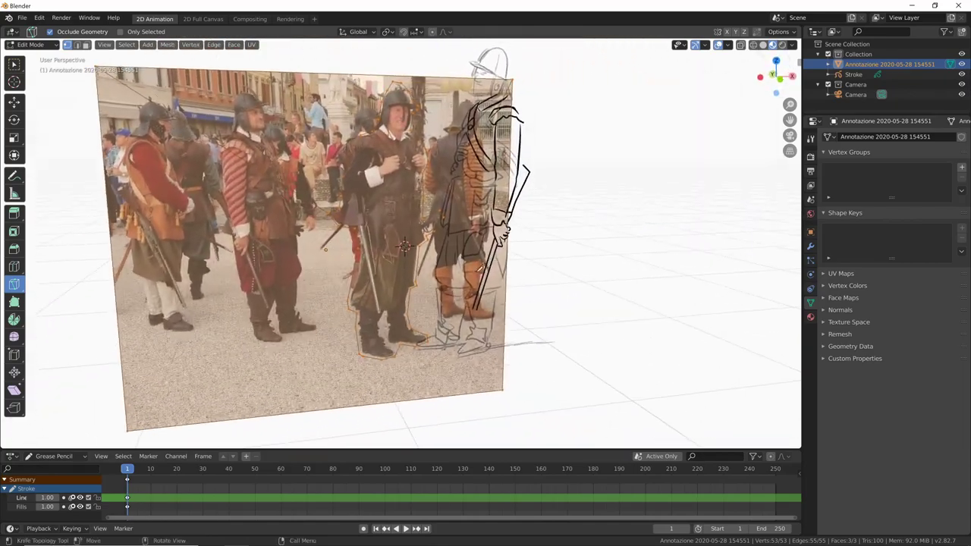
In face select mode, box-select the background faces surrounding the soldier
click(86, 46)
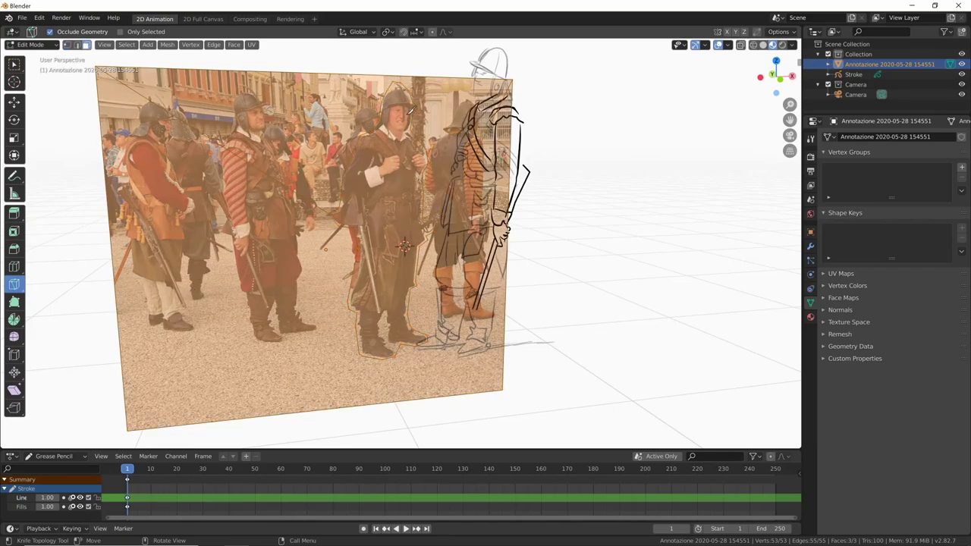
click(16, 70)
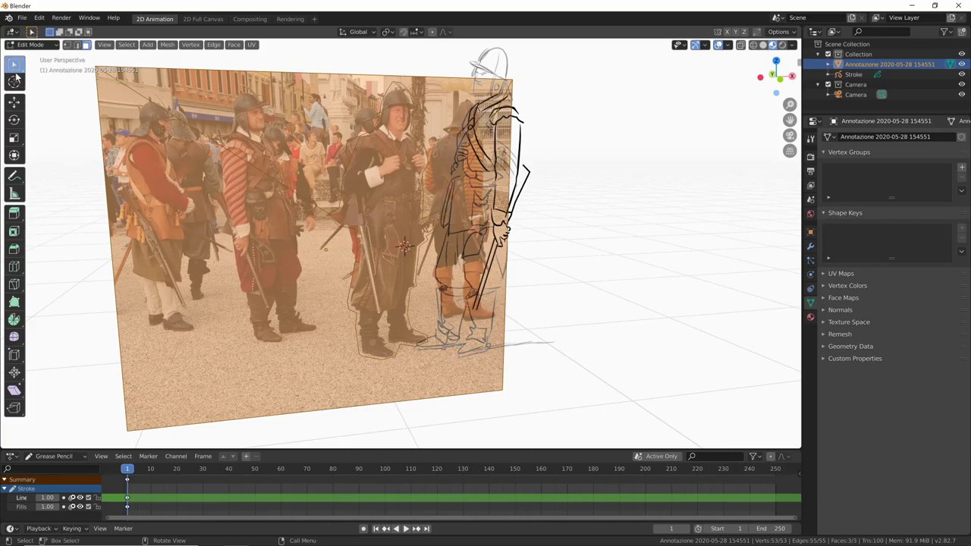
key(ctrl+z)
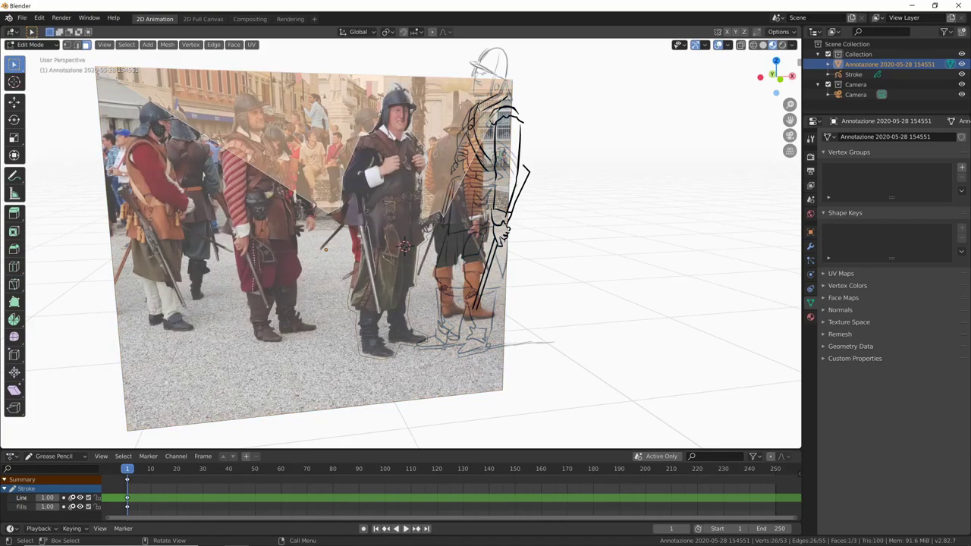
key(ctrl+z)
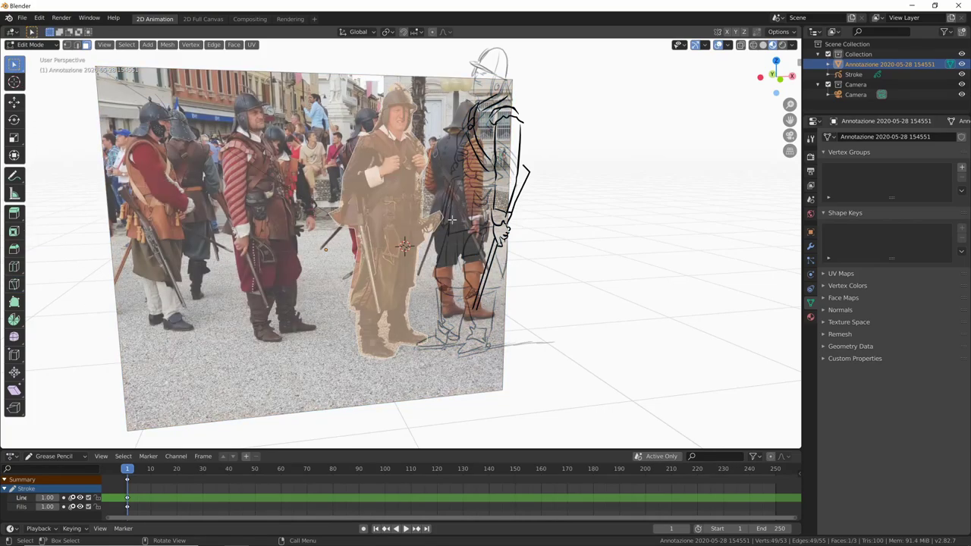
key(ctrl+z)
key(ctrl+z)
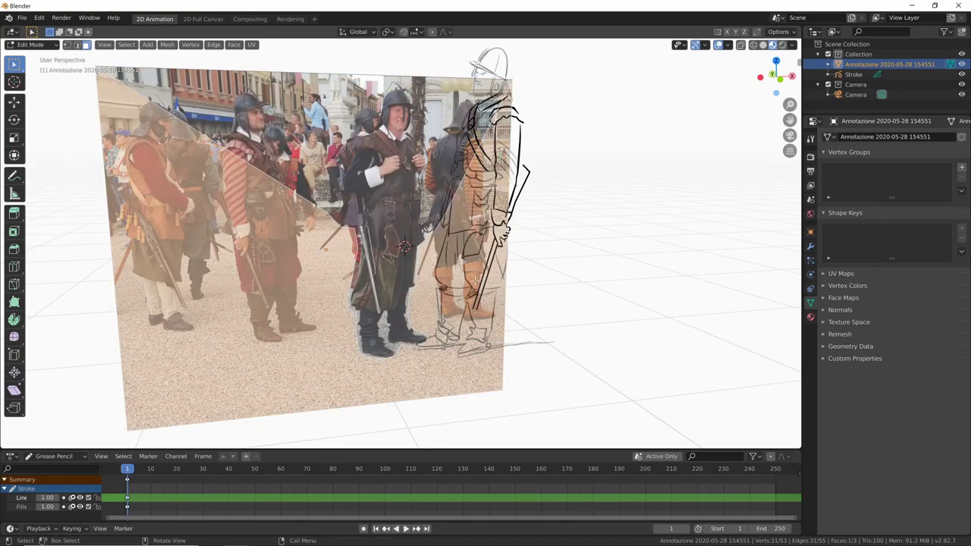
key(ctrl+z)
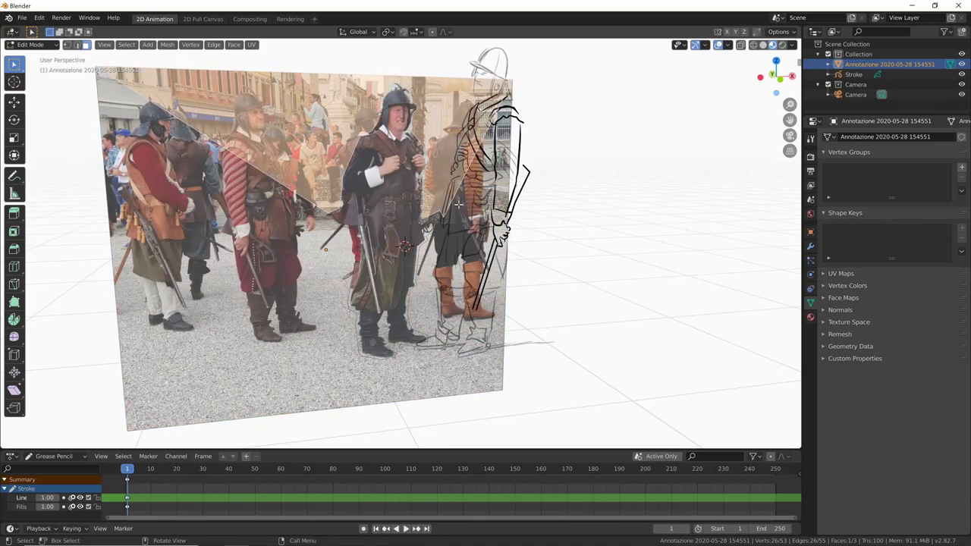
Delete the selected background faces, then the last remaining background face
key(x)
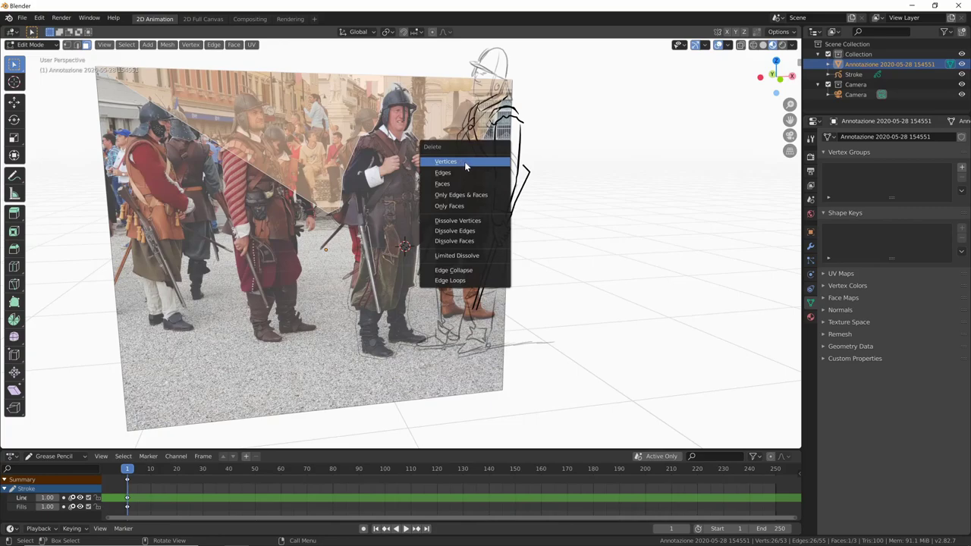
key(x)
click(468, 176)
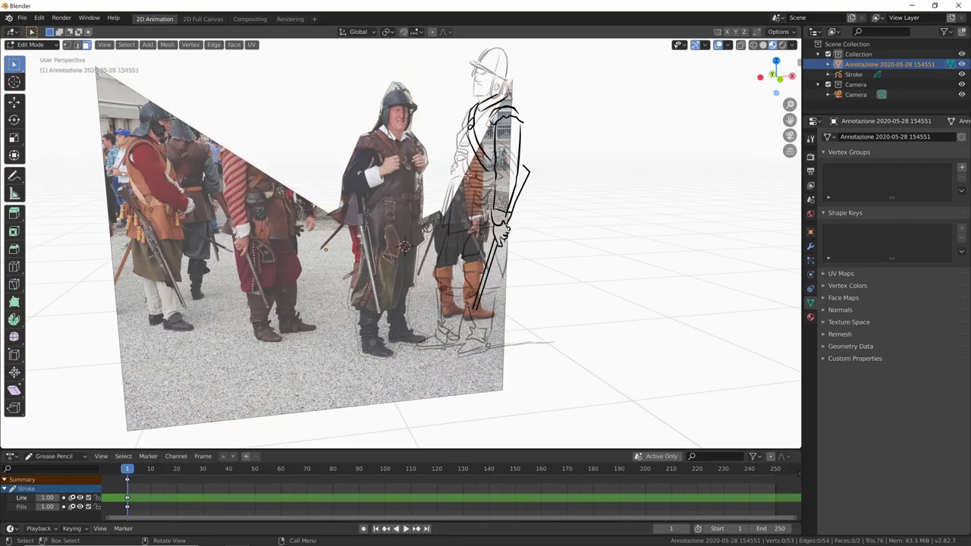
click(477, 253)
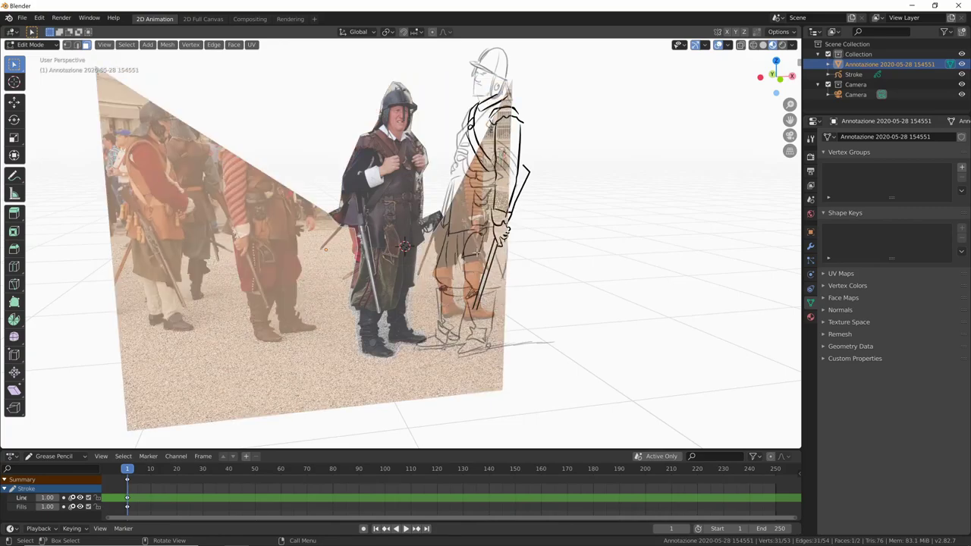
key(x)
click(478, 255)
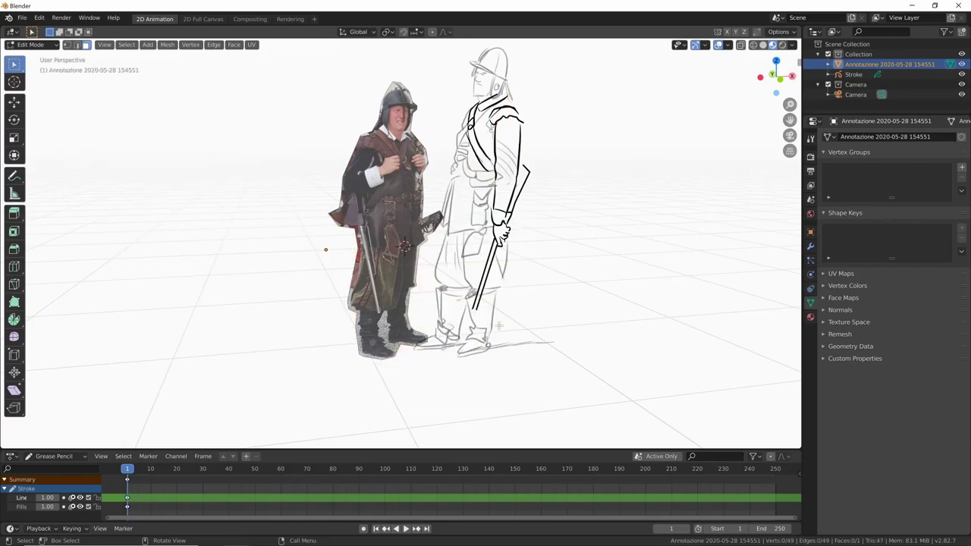
Return to Object Mode and view the two figures through the camera
mouse_move(559, 285)
middle_down()
mouse_move(577, 306)
mouse_move(569, 295)
mouse_move(591, 266)
middle_up()
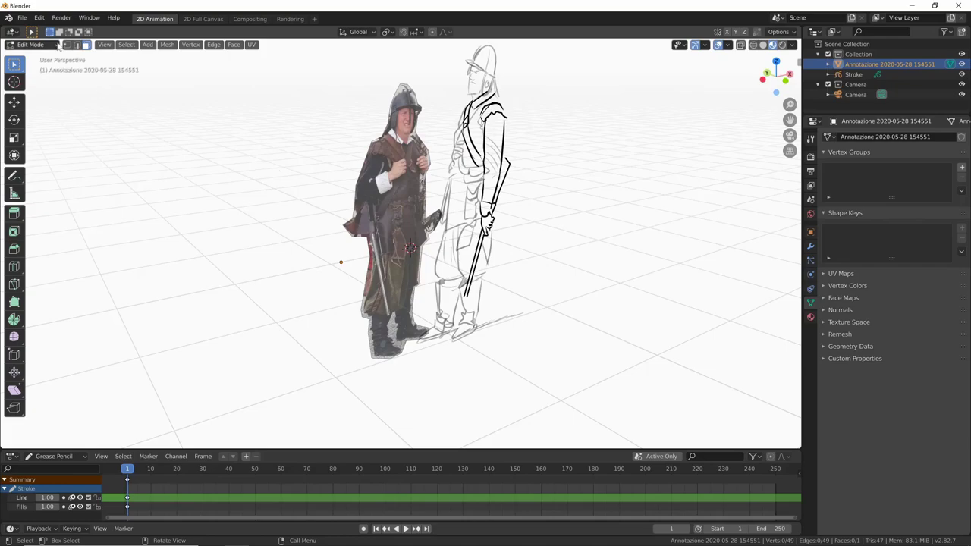
click(31, 44)
click(30, 55)
mouse_move(613, 317)
middle_down()
mouse_move(662, 323)
mouse_move(685, 304)
mouse_move(617, 316)
mouse_move(642, 321)
mouse_move(549, 370)
mouse_move(574, 329)
mouse_move(564, 349)
mouse_move(635, 311)
mouse_move(584, 325)
middle_up()
scroll(562, 351, down, 4)
key(KP_0)
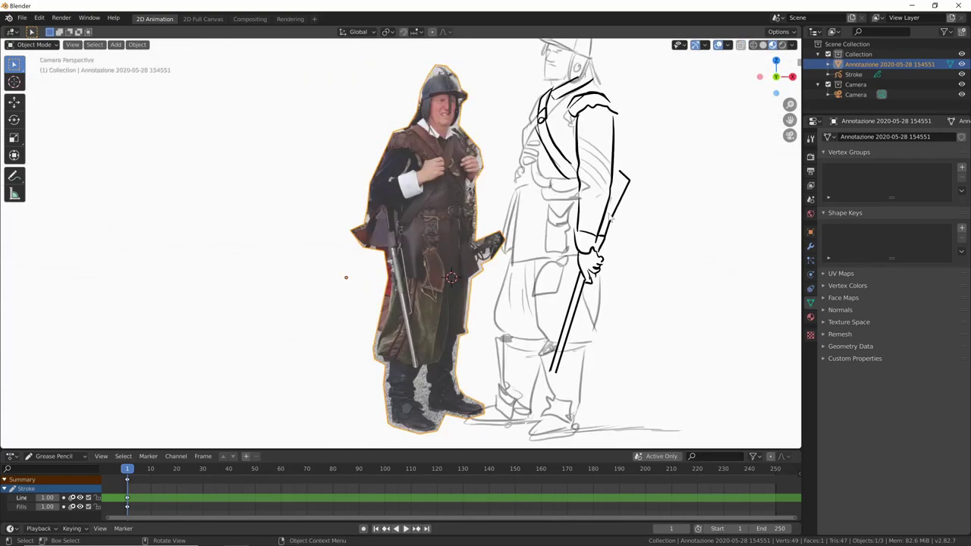
scroll(611, 217, down, 2)
scroll(610, 218, down, 2)
Enlarge the photo soldier cutout and move it left of the sketched soldier
key(s)
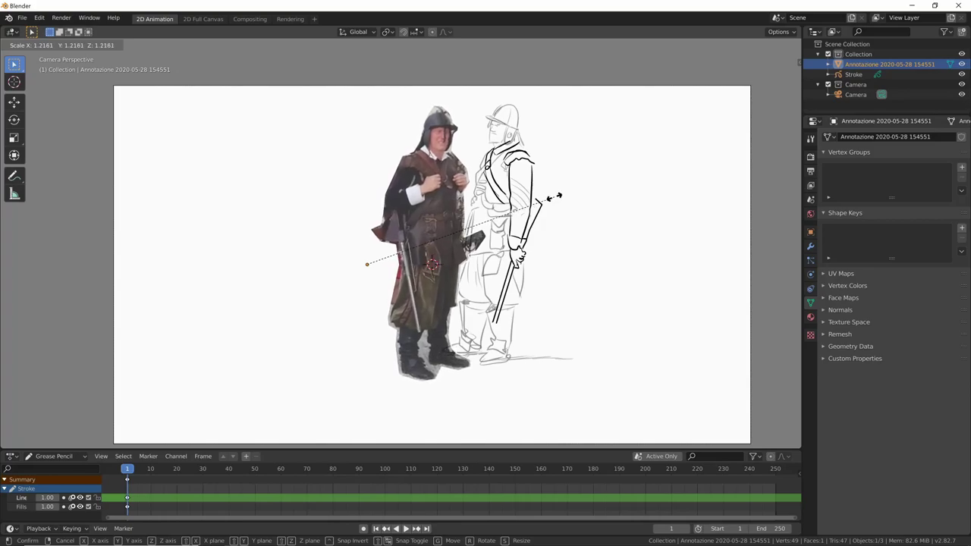
click(558, 196)
key(g)
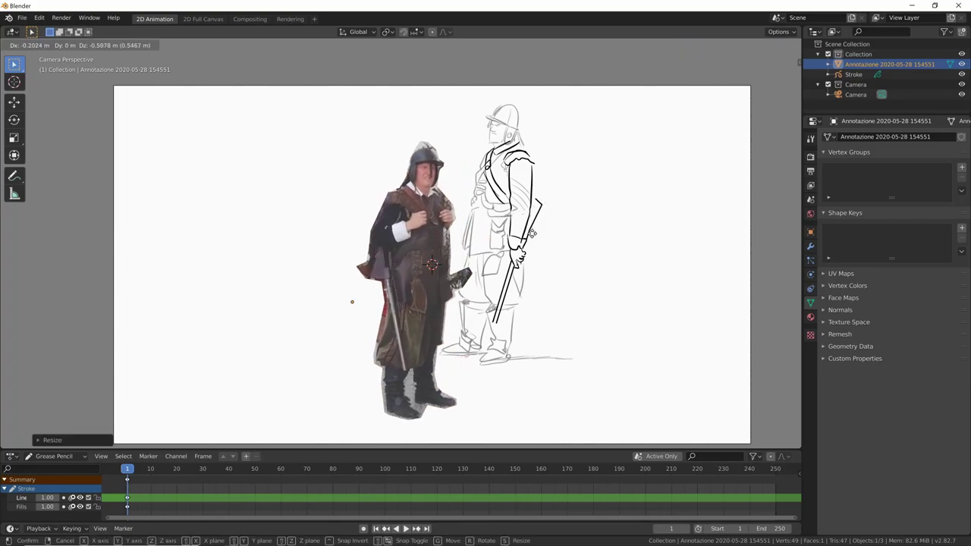
click(563, 282)
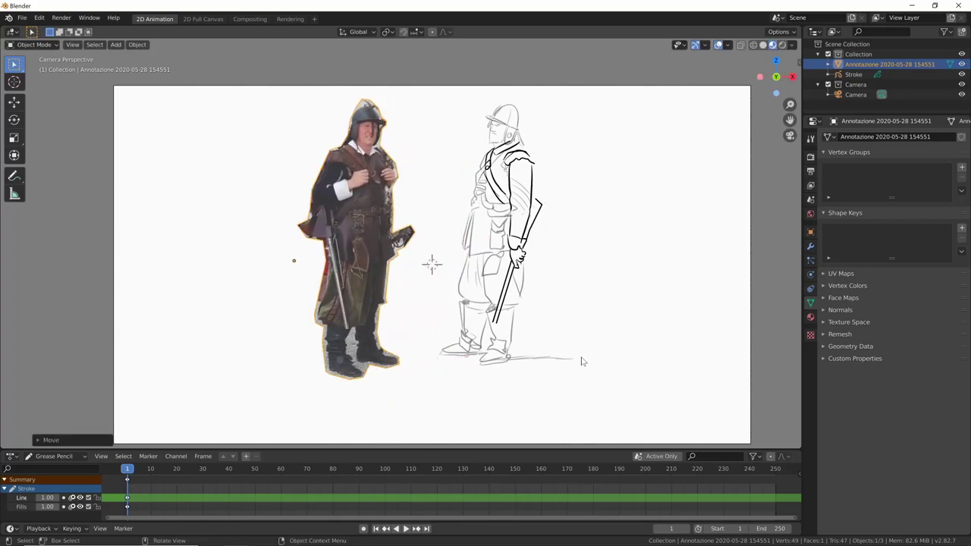
Orbit around the photo cutout and pencil soldier, then return to Camera Perspective
mouse_move(533, 310)
middle_down()
mouse_move(578, 323)
mouse_move(442, 234)
middle_up()
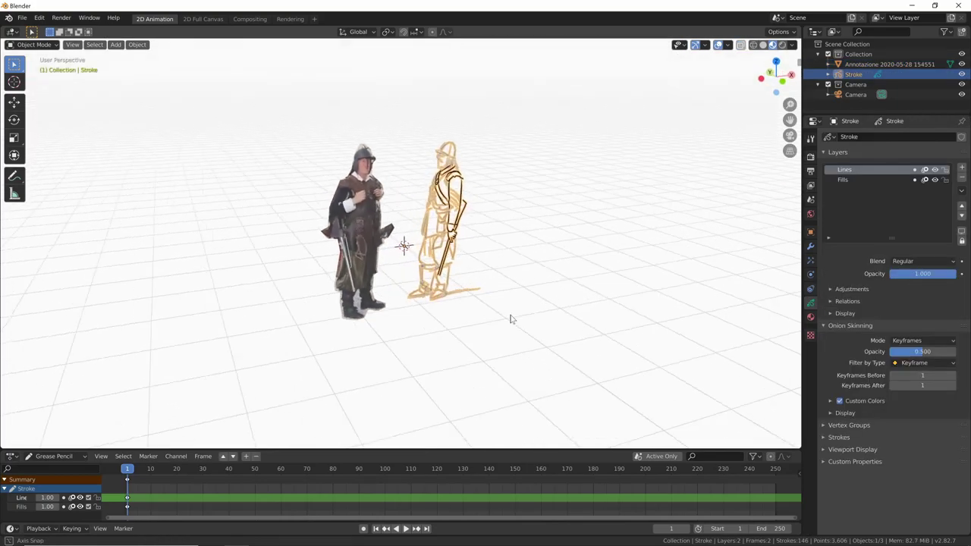
mouse_move(366, 247)
middle_down()
mouse_move(556, 342)
mouse_move(574, 385)
mouse_move(509, 310)
mouse_move(491, 312)
middle_up()
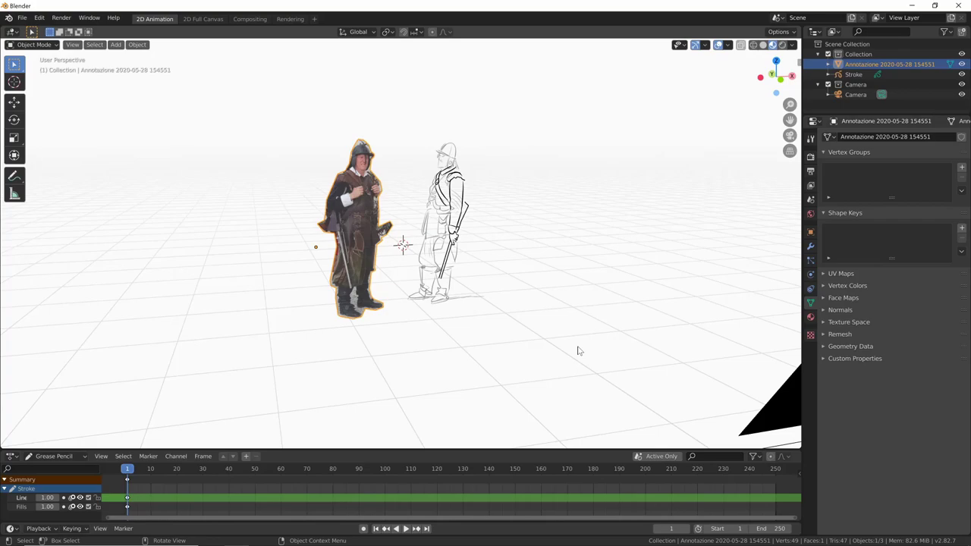
mouse_move(578, 350)
middle_down()
mouse_move(561, 304)
mouse_move(536, 337)
mouse_move(560, 294)
middle_up()
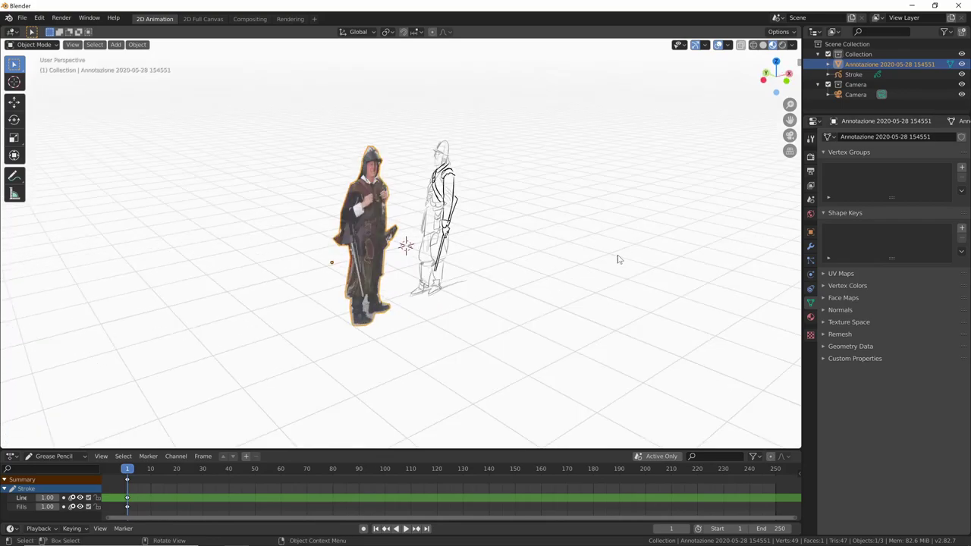
middle_drag(618, 259, 564, 285)
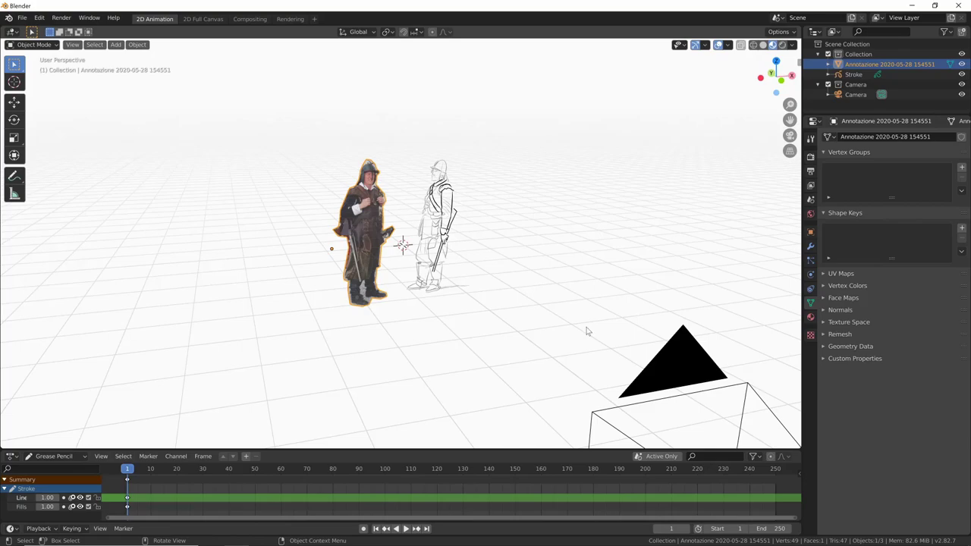
key(KP_0)
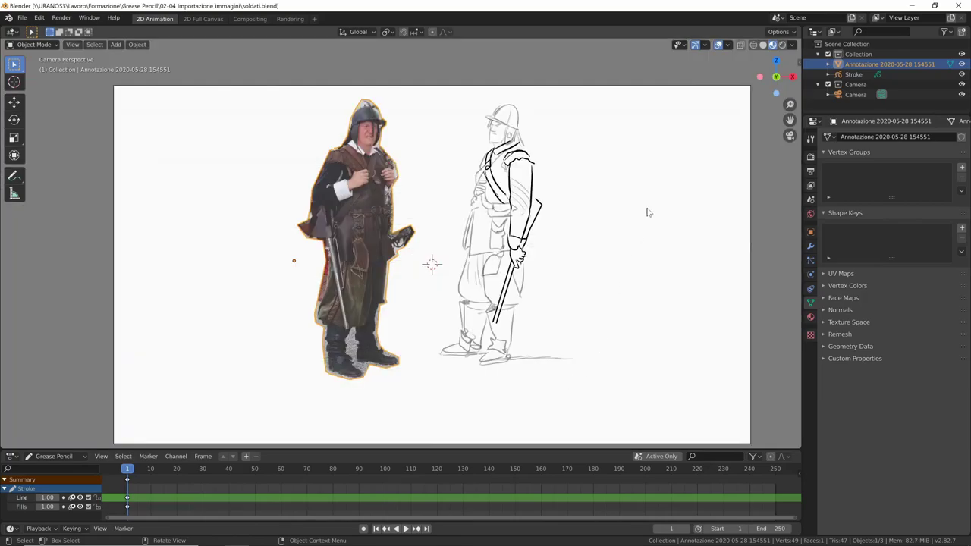
Select the camera, enable Background Images, and remove the soldiers photo entry
click(851, 95)
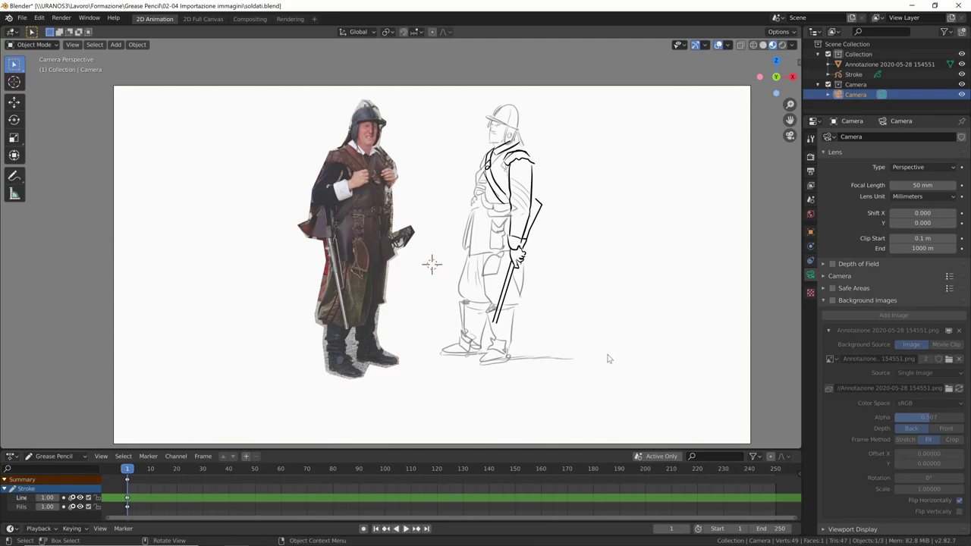
click(832, 300)
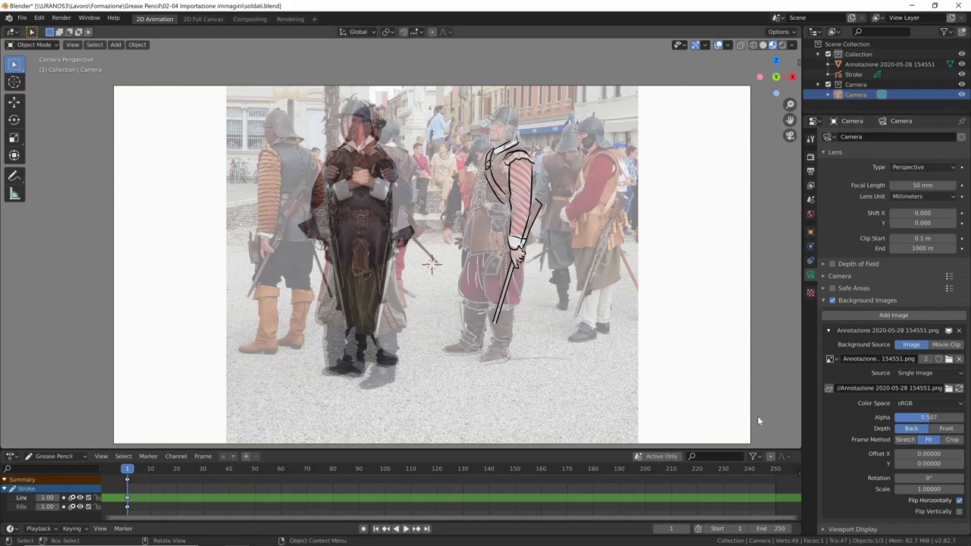
click(959, 334)
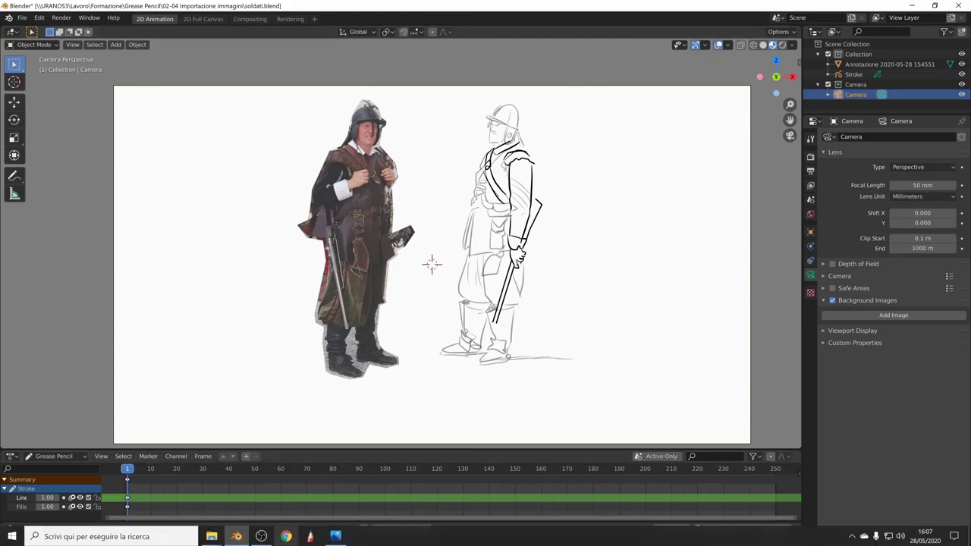
mouse_move(211, 536)
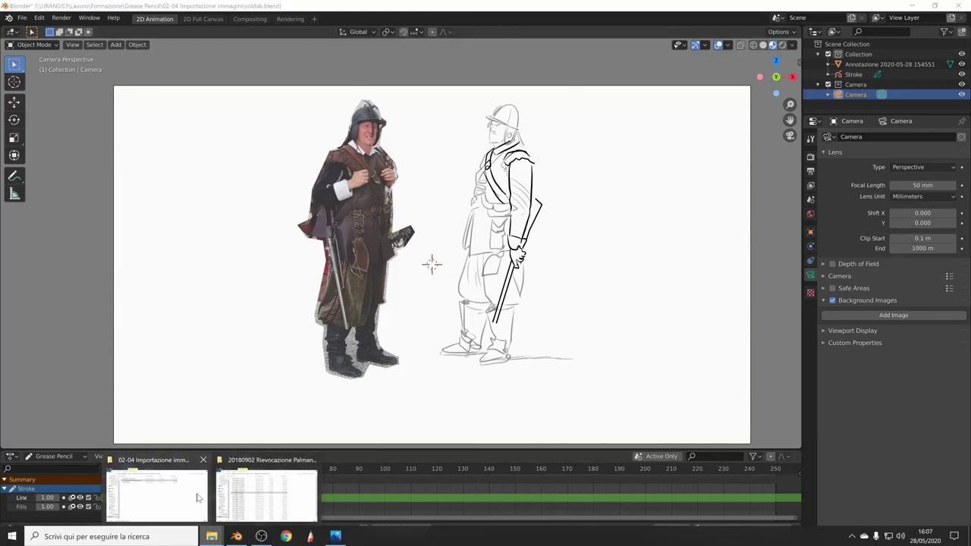
Drag 20180902_154550.mp4 from File Explorer into Blender's camera view as background
click(190, 502)
drag(576, 102, 635, 102)
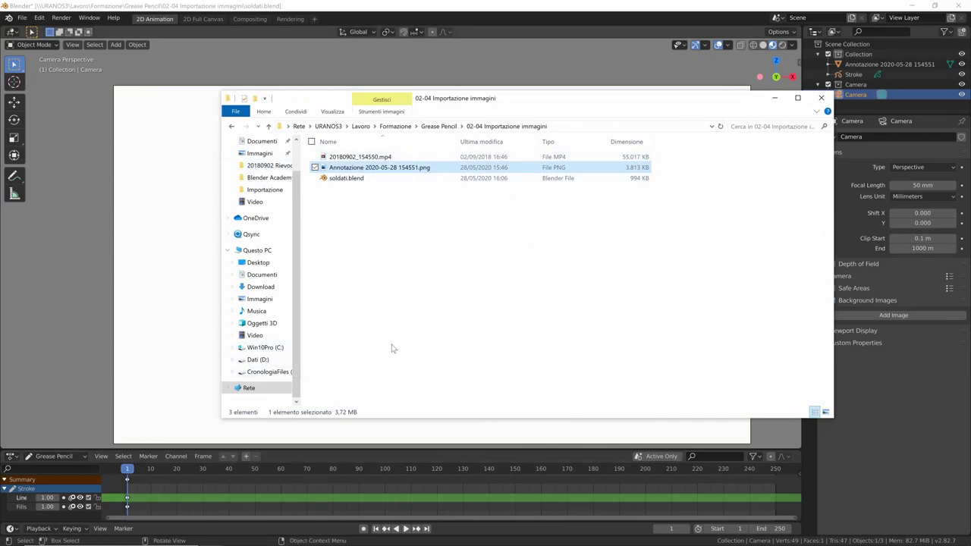
mouse_move(387, 160)
mouse_down()
mouse_move(331, 182)
mouse_move(186, 275)
mouse_up()
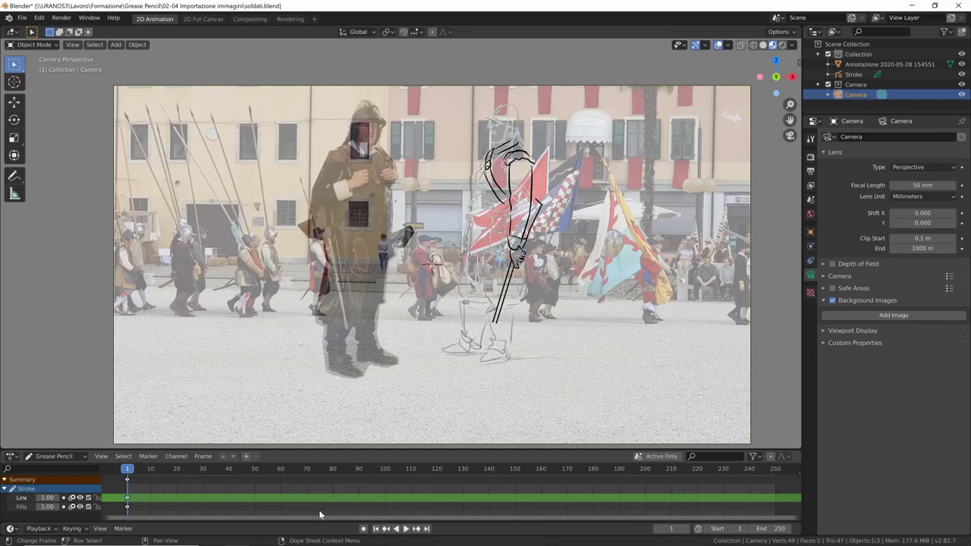
Preview the parade video from frames 79 and 152, pausing at frame 191
key(space)
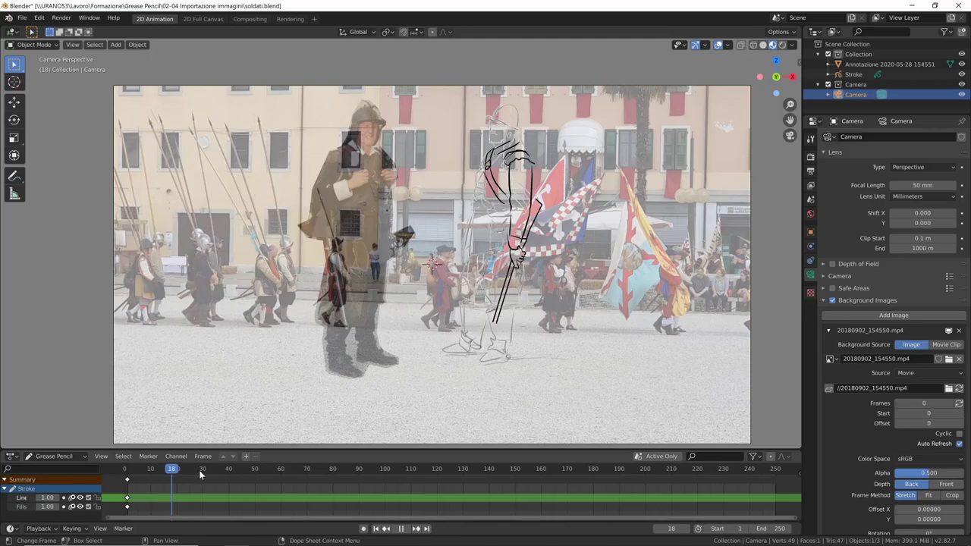
key(space)
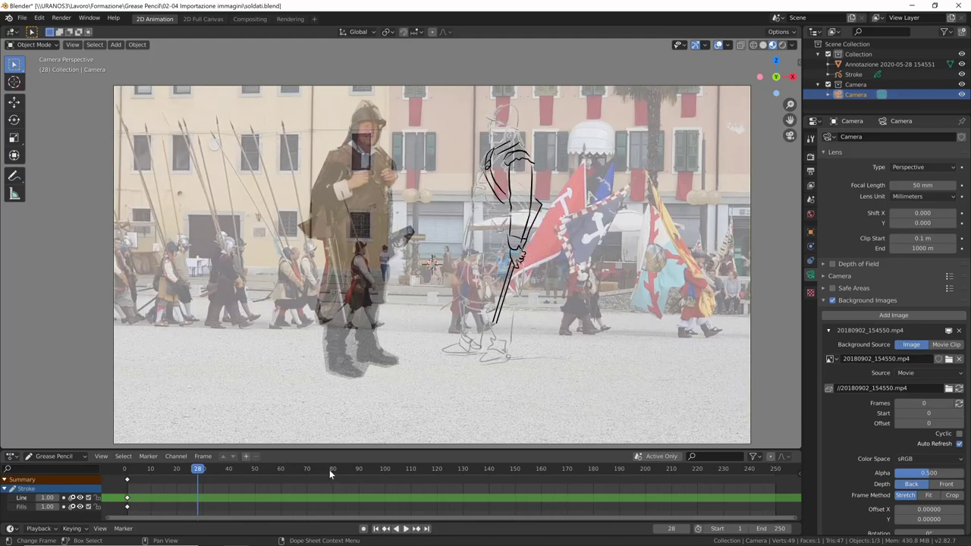
click(331, 469)
key(space)
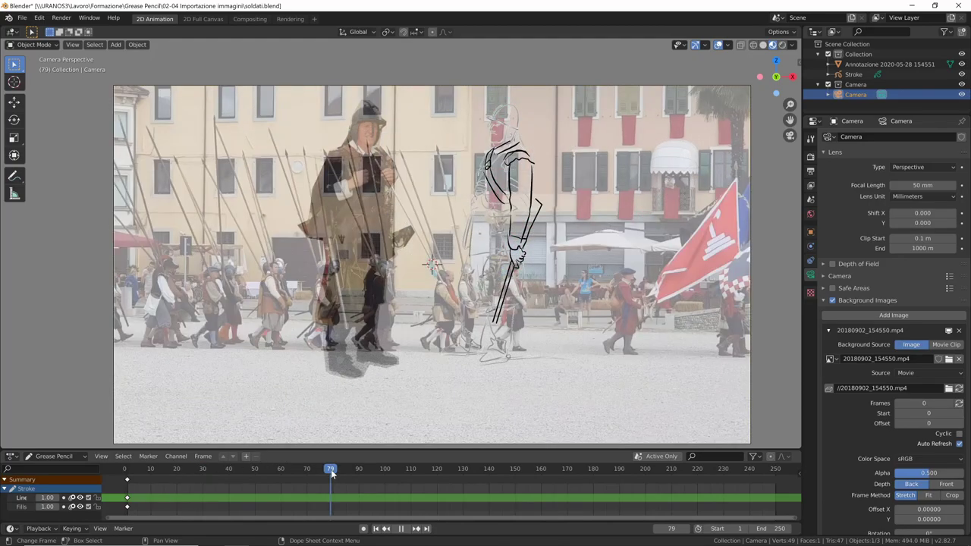
key(space)
click(519, 472)
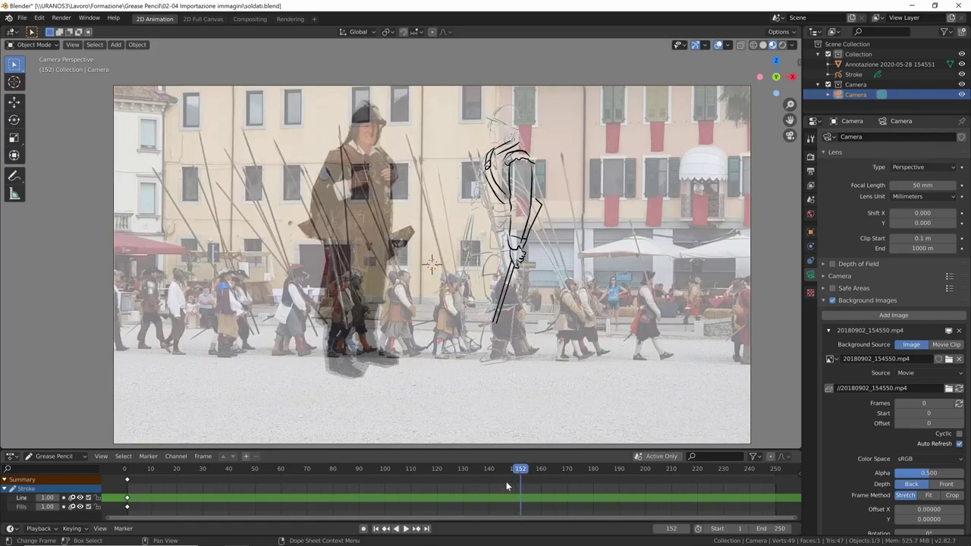
click(406, 529)
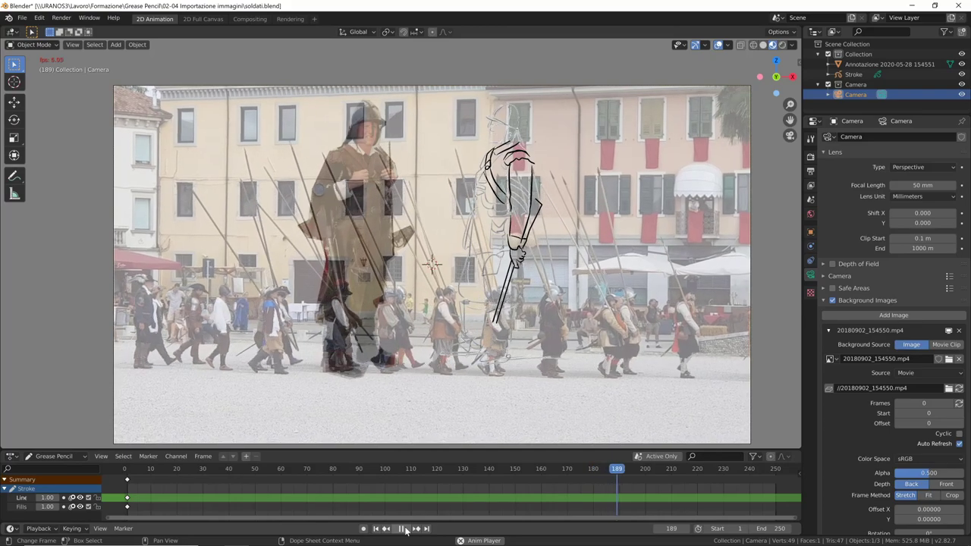
click(403, 530)
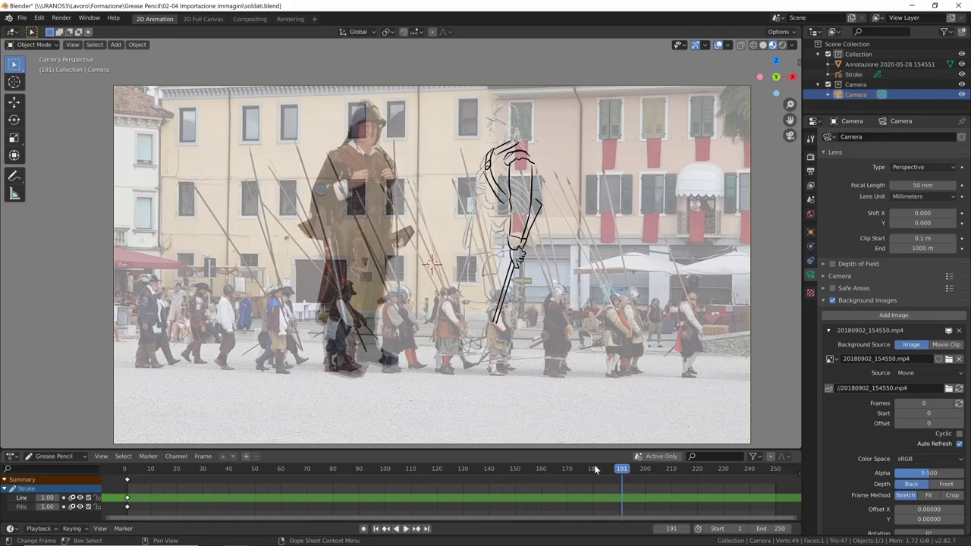
Preview footage around frames 219, 39 and 8, then return to frame 1
key(space)
click(692, 468)
key(space)
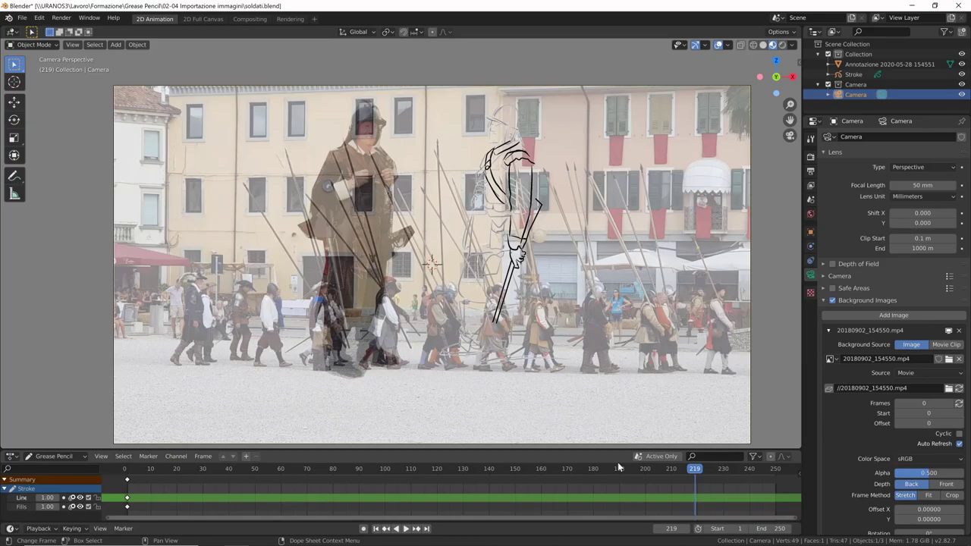
click(226, 472)
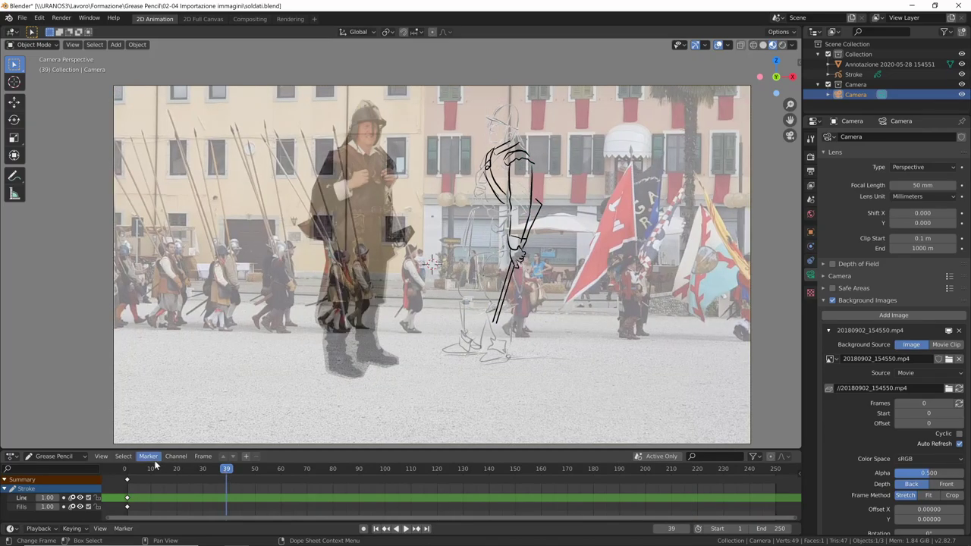
click(144, 500)
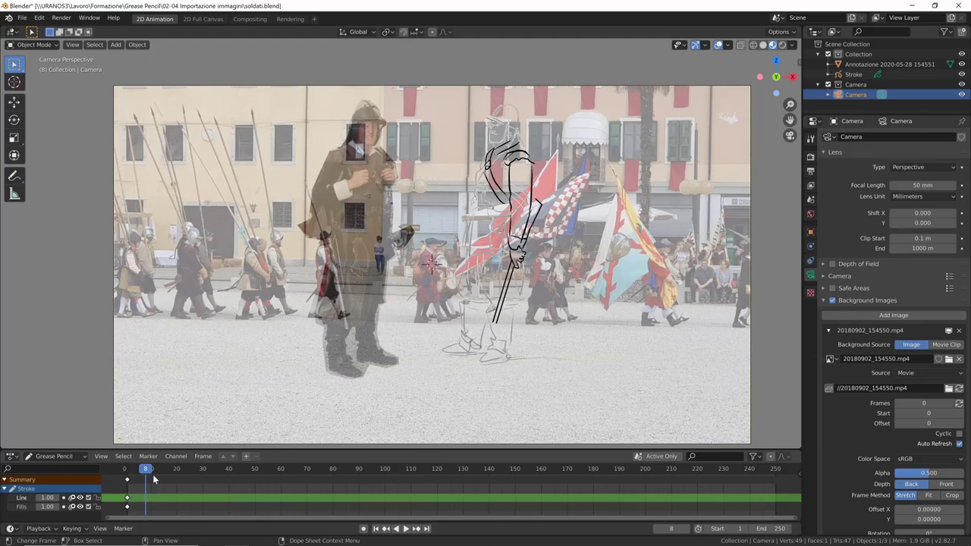
click(375, 529)
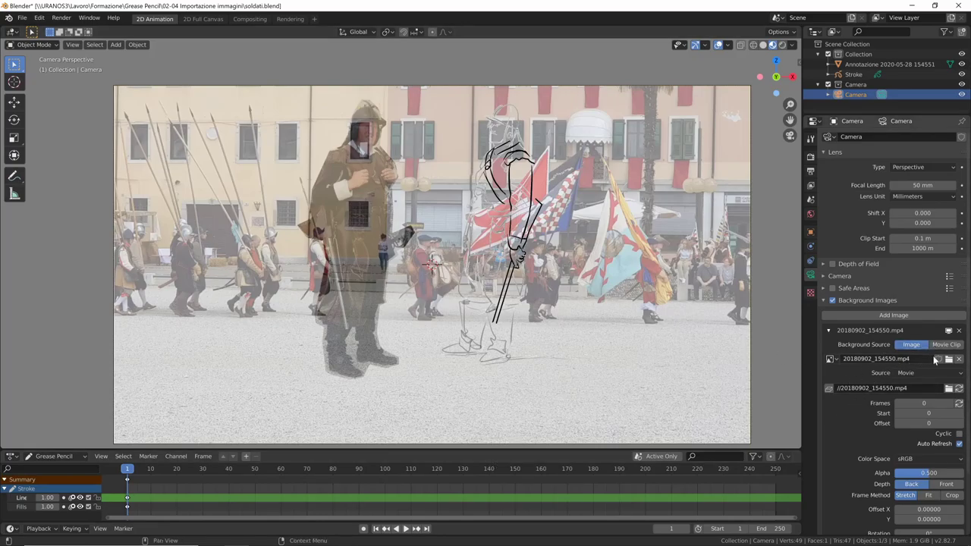
Remove the parade movie background from the camera and orbit out of camera view
click(958, 331)
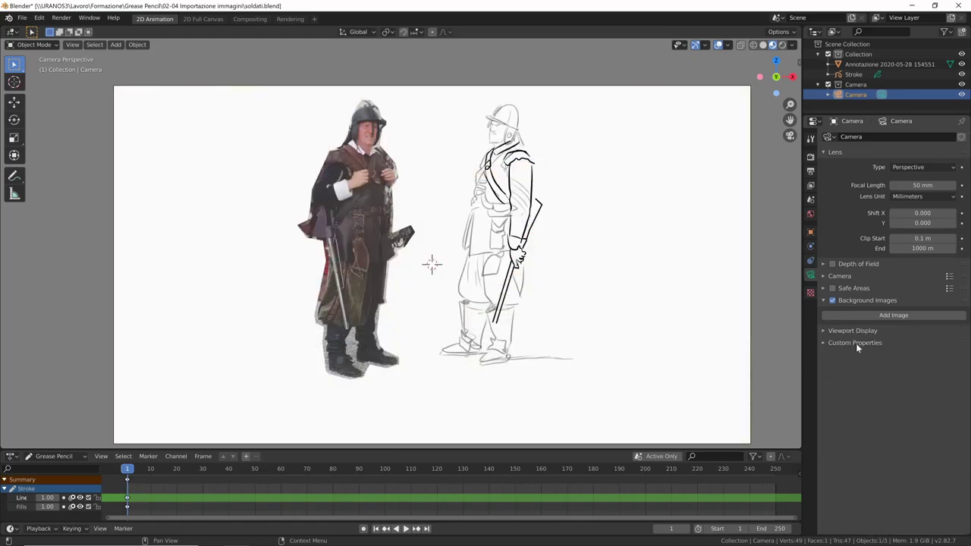
mouse_move(677, 288)
middle_down()
mouse_move(569, 333)
mouse_move(635, 325)
mouse_move(513, 293)
middle_up()
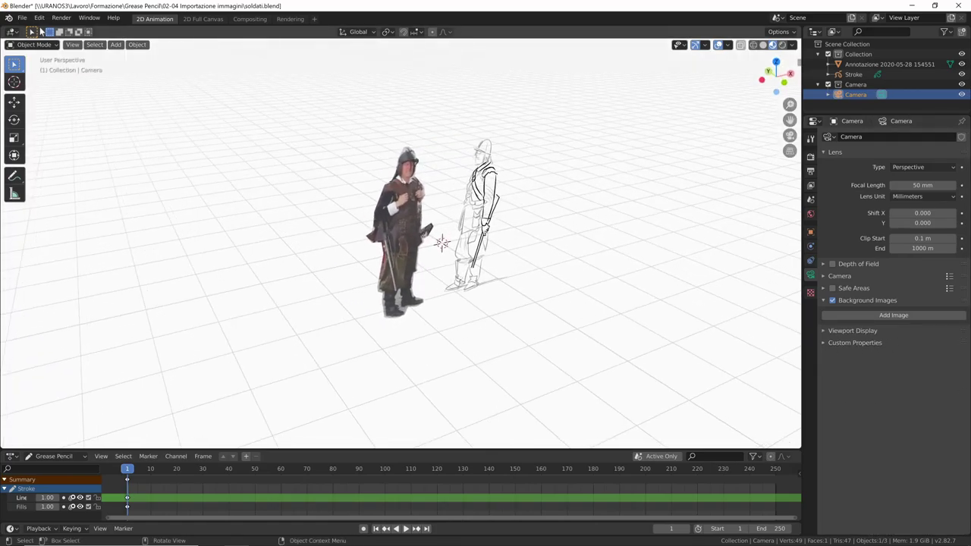
click(22, 18)
Import 20180902_154550.mp4 into the scene using Images as Planes
click(116, 45)
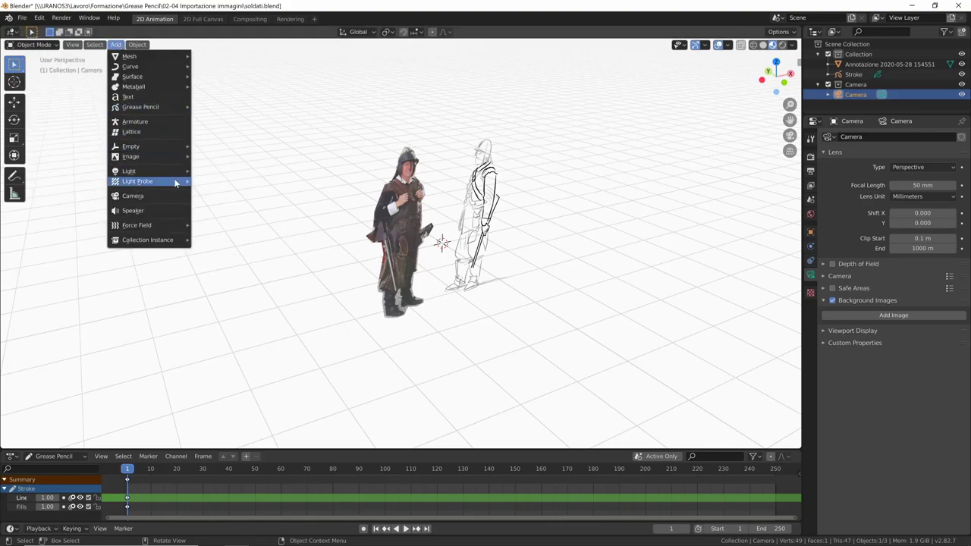
mouse_move(130, 156)
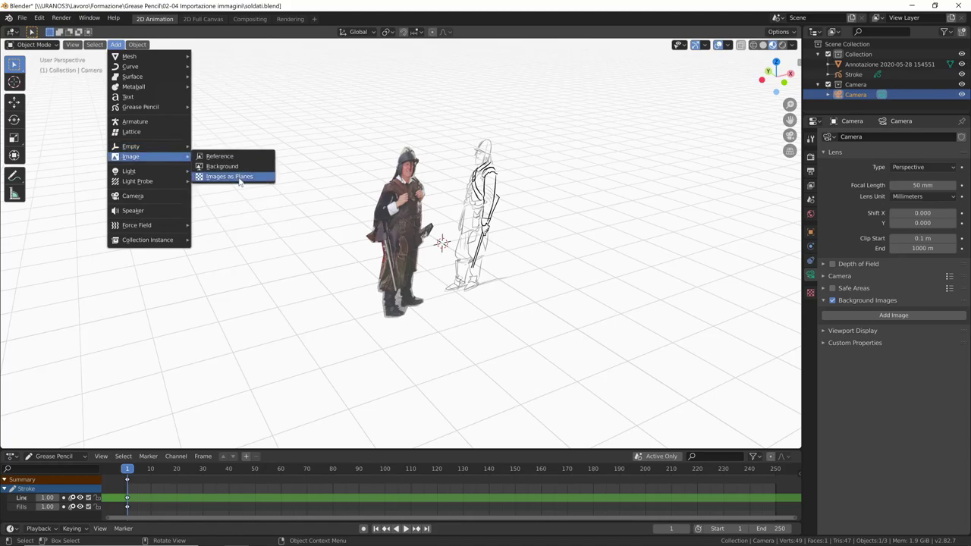
click(23, 18)
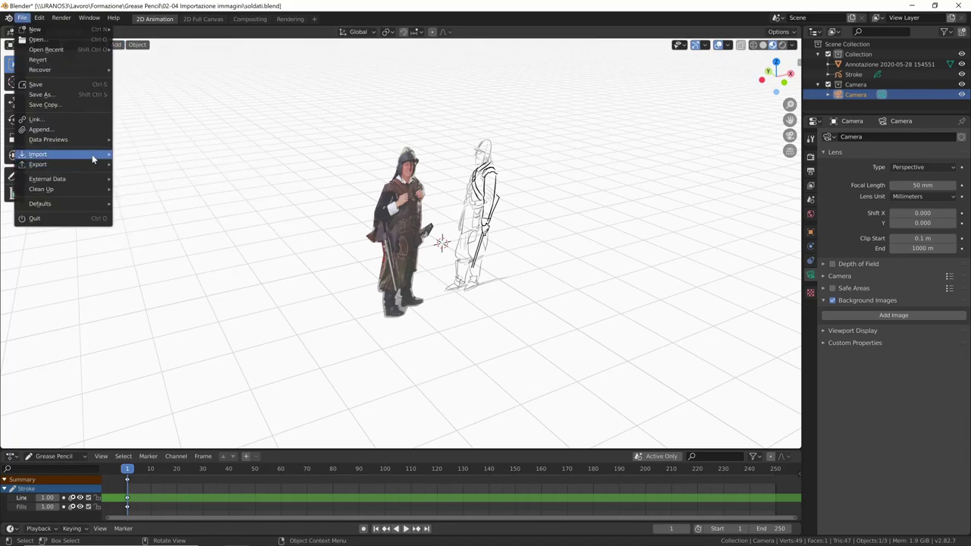
mouse_move(38, 154)
click(173, 250)
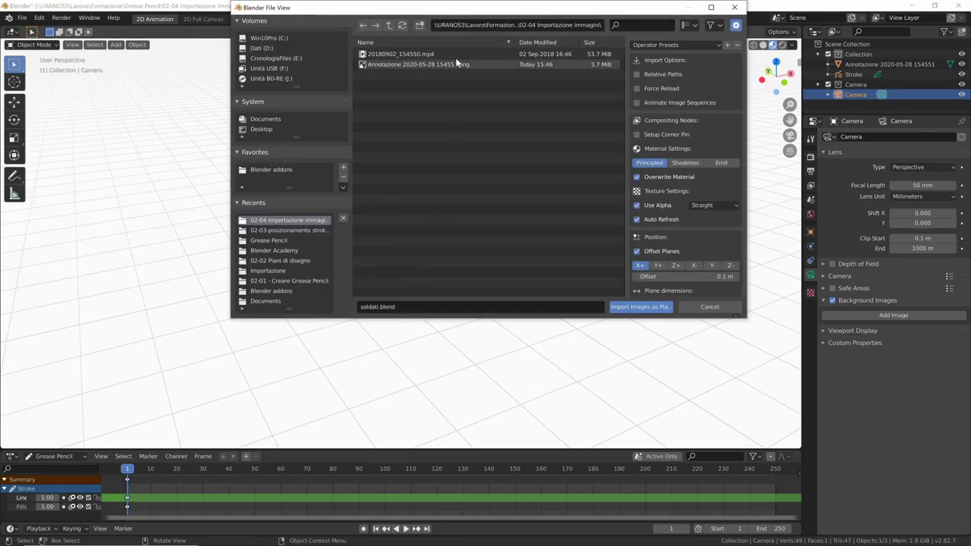
click(455, 54)
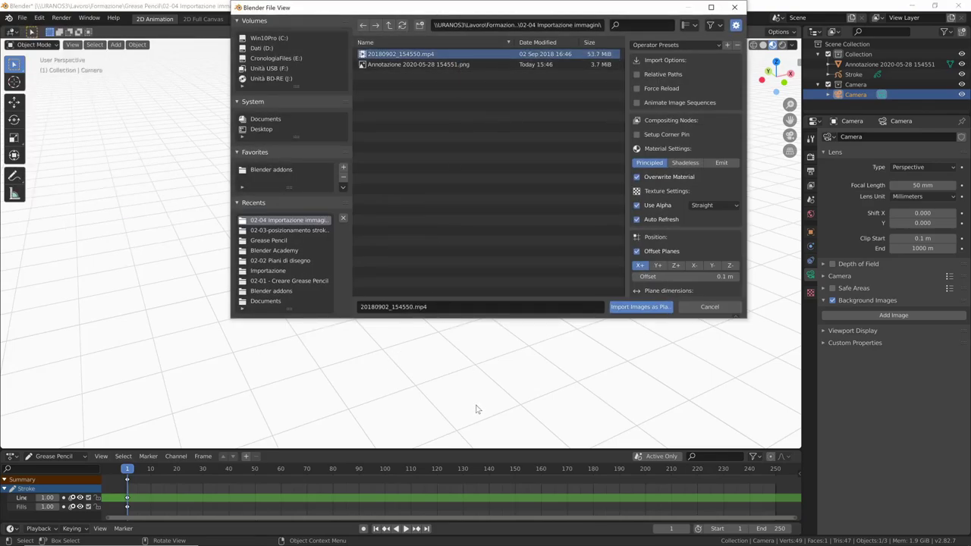
click(646, 306)
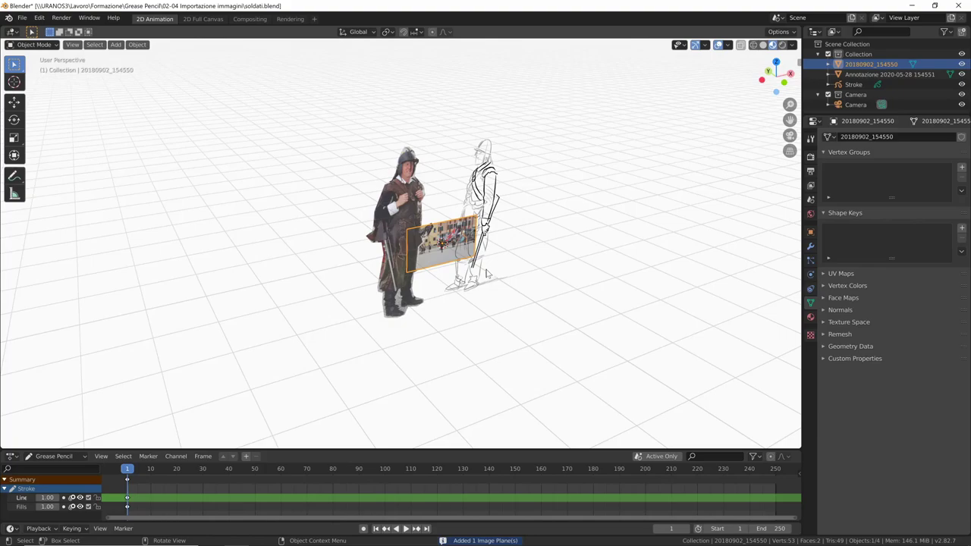
Enlarge the video plane and move it back behind the two soldier figures
middle_drag(514, 300, 483, 278)
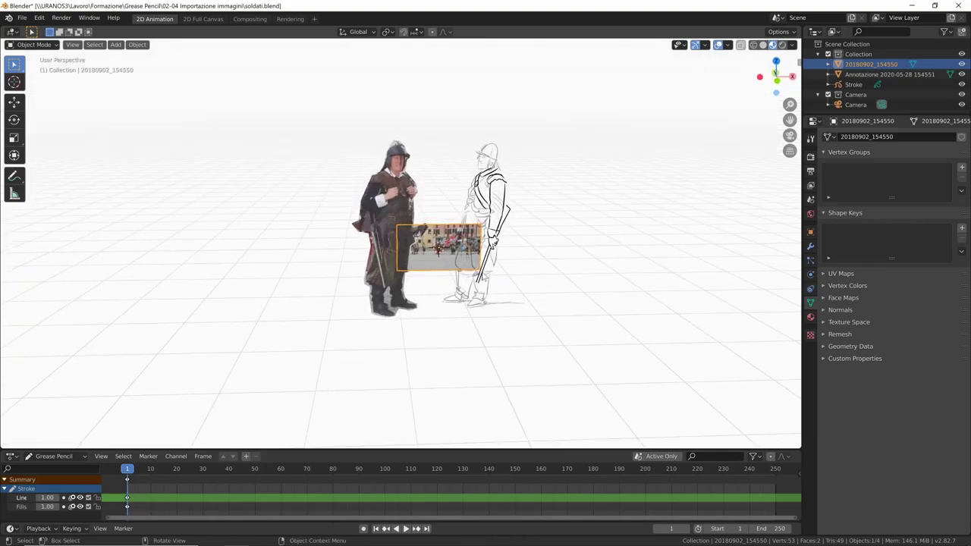
key(s)
click(671, 225)
middle_drag(671, 225, 650, 310)
key(g)
click(535, 319)
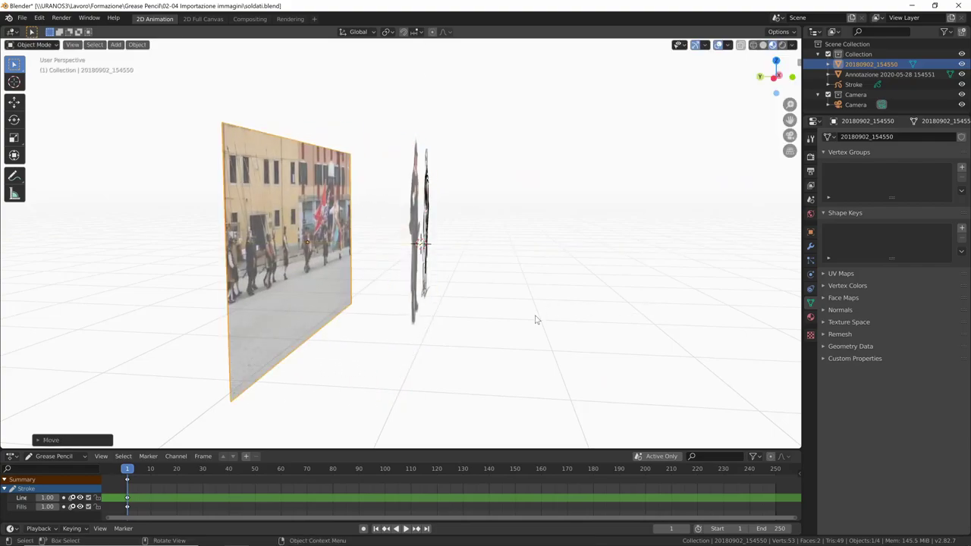
In camera view, scale and reposition the video plane to fill the frame
key(KP_0)
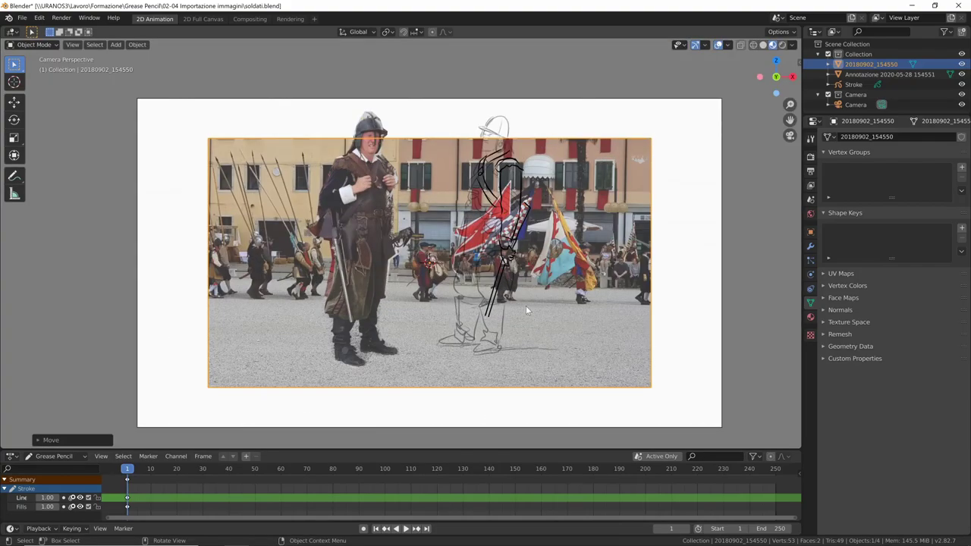
key(s)
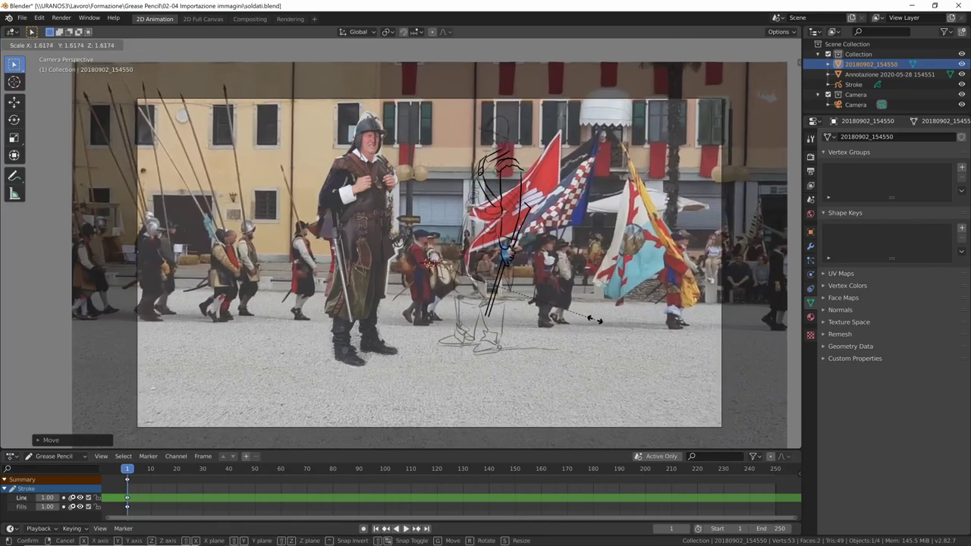
click(599, 326)
key(g)
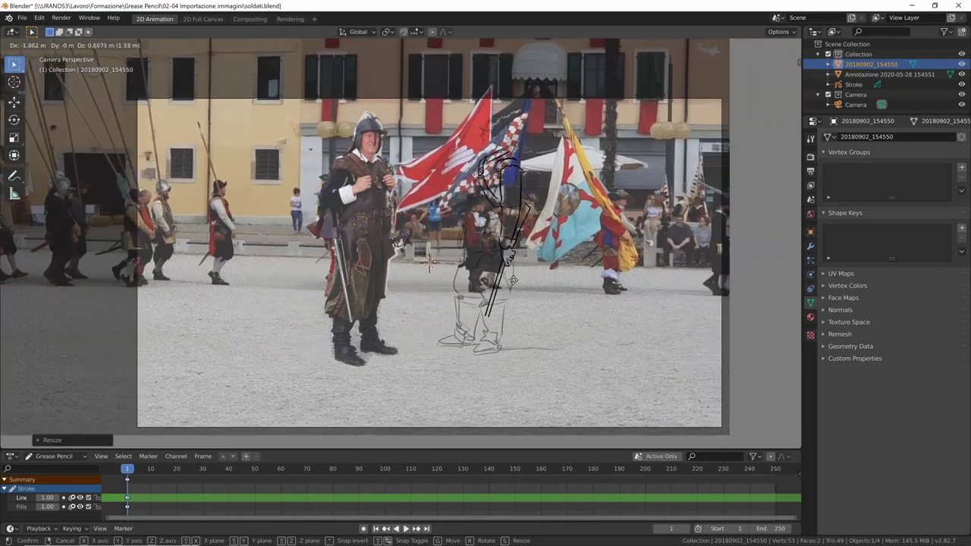
click(511, 324)
drag(549, 326, 569, 342)
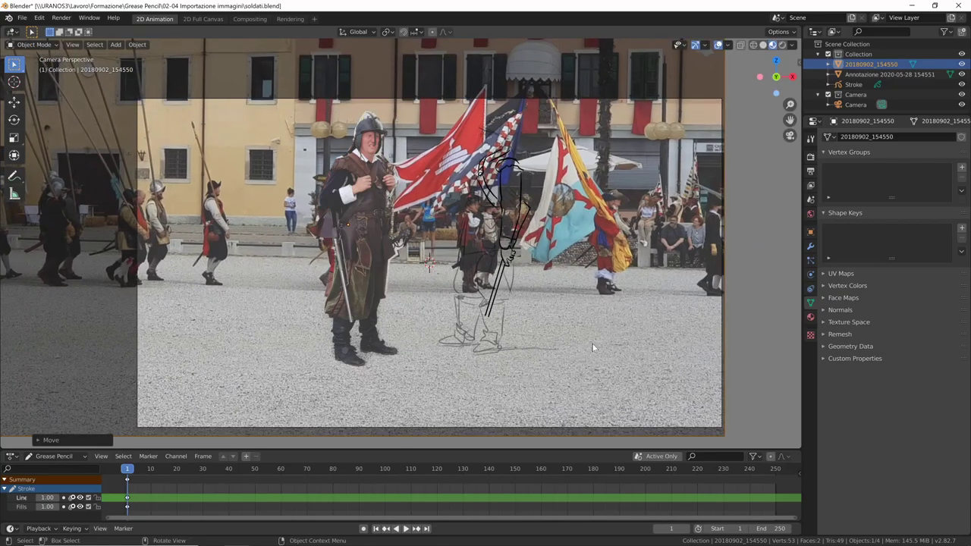
Play the animation, pause at frame 29, and view a test render of it
click(406, 530)
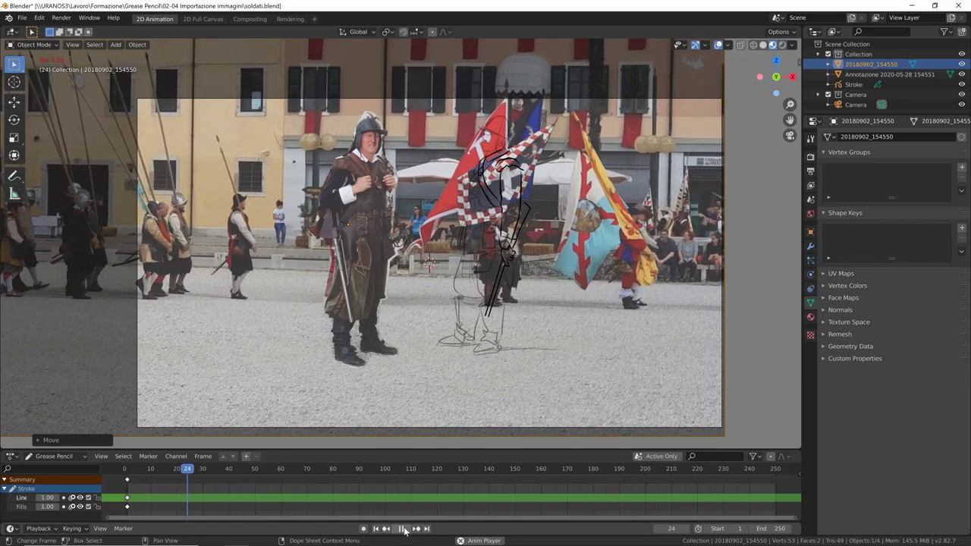
click(404, 529)
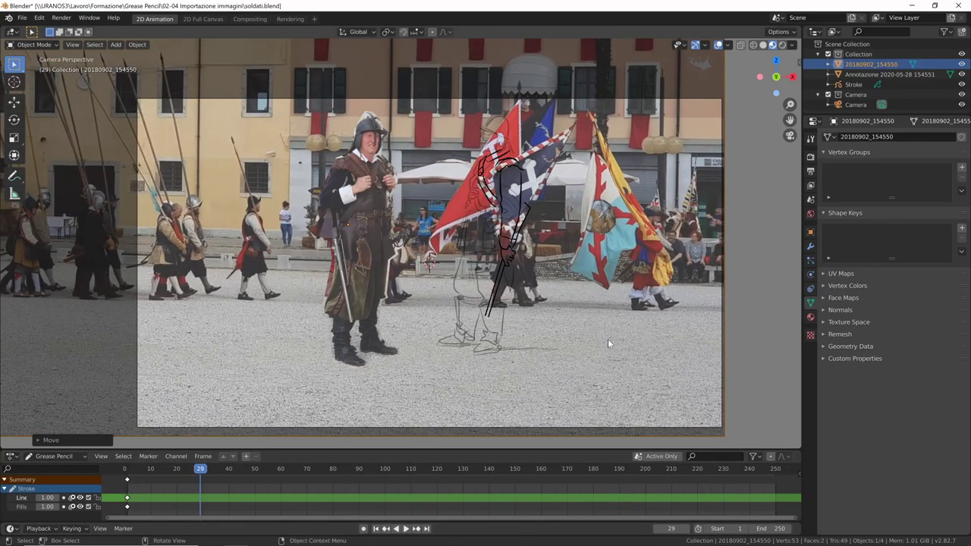
key(F12)
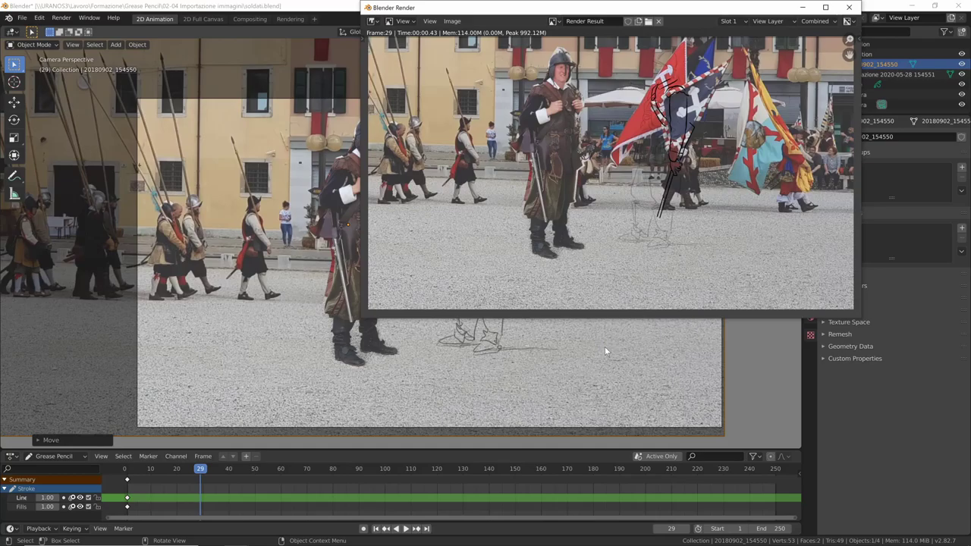
key(Escape)
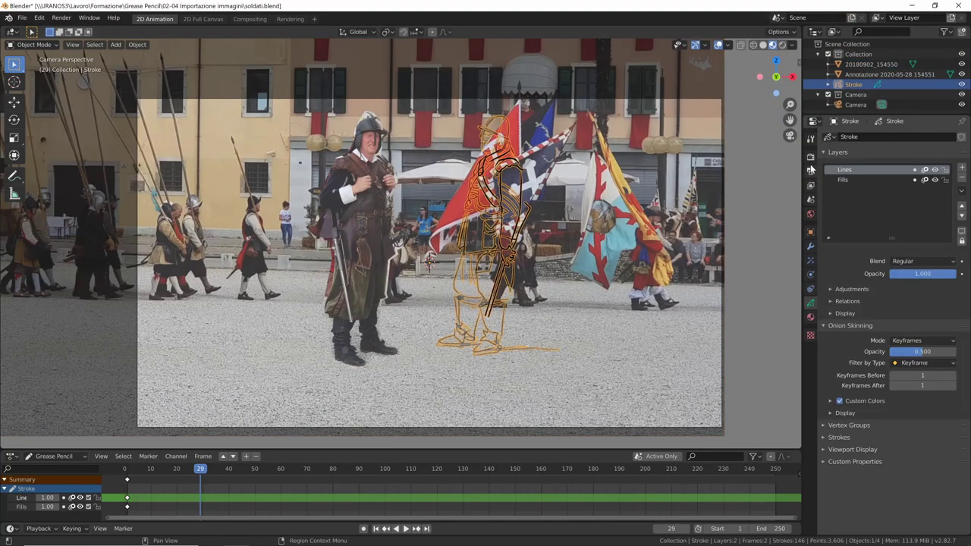
Switch the pencil object to Draw mode and make Fills the active layer
click(55, 46)
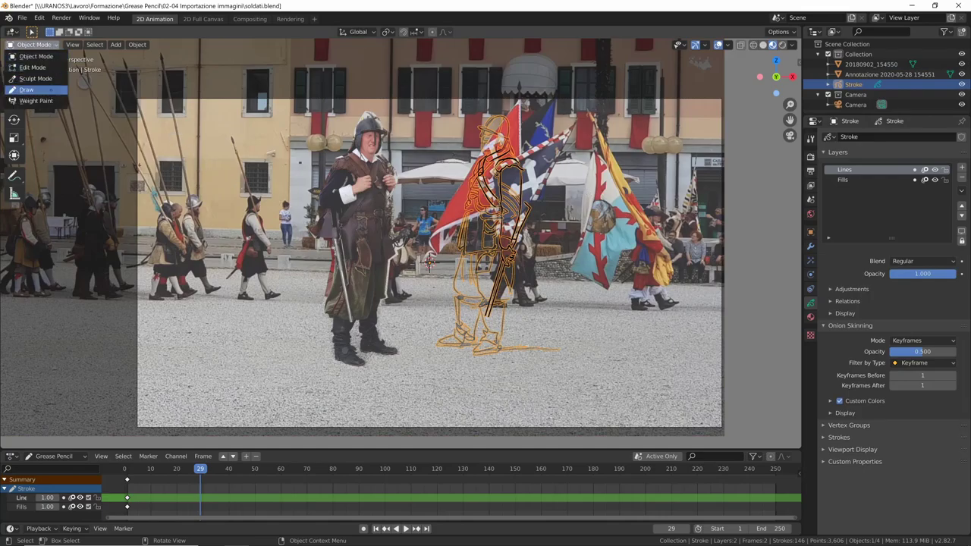
click(50, 89)
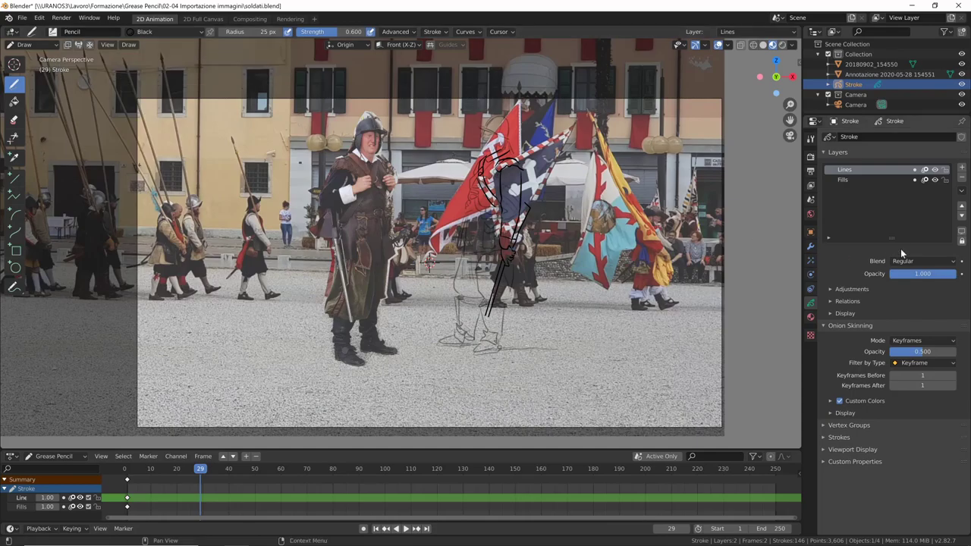
click(850, 179)
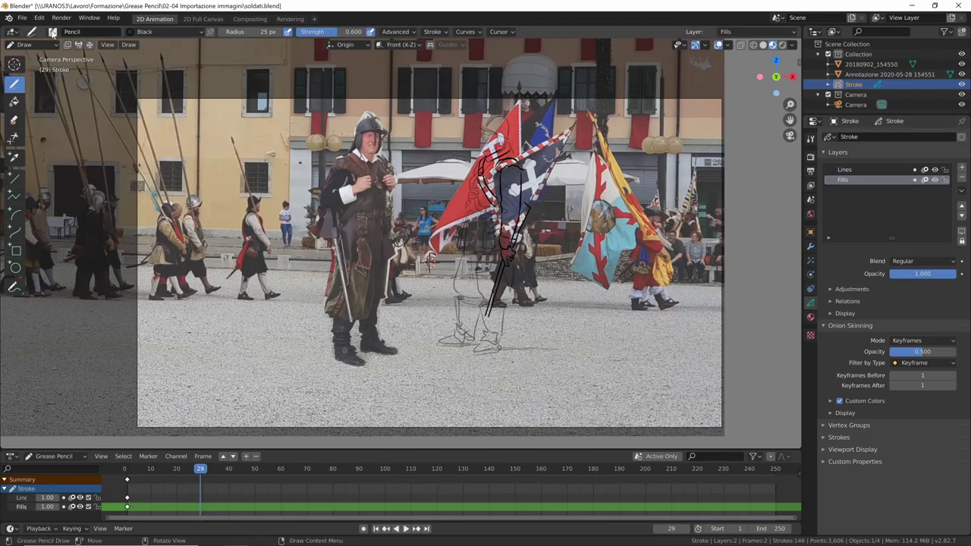
With the Ink Pen brush and Grey material, paint fill over the soldier's head at frame 29
click(108, 35)
click(109, 65)
click(198, 32)
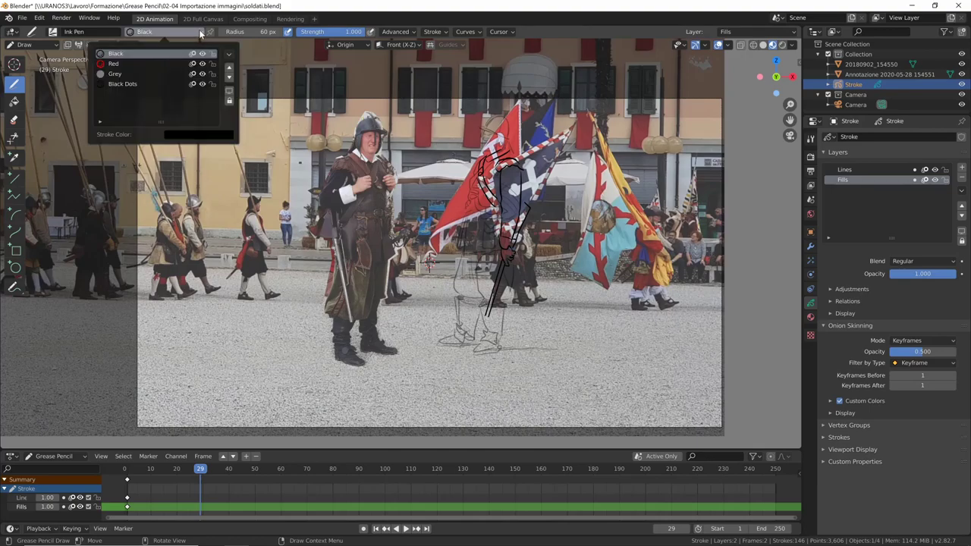
click(139, 74)
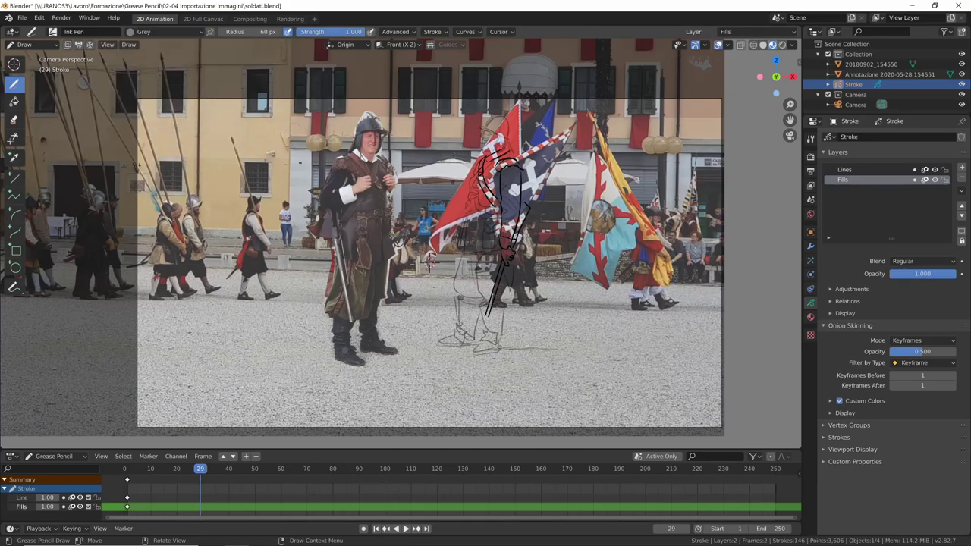
click(429, 262)
drag(496, 118, 502, 345)
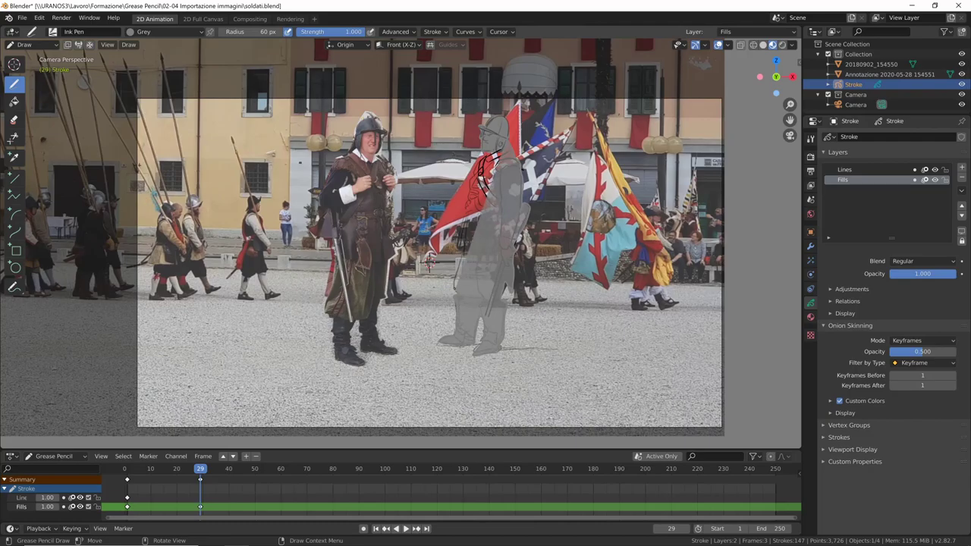
Fill the soldier's whole body, then make the Grey fill near white (V 0.967) with stroke disabled
drag(501, 345, 482, 160)
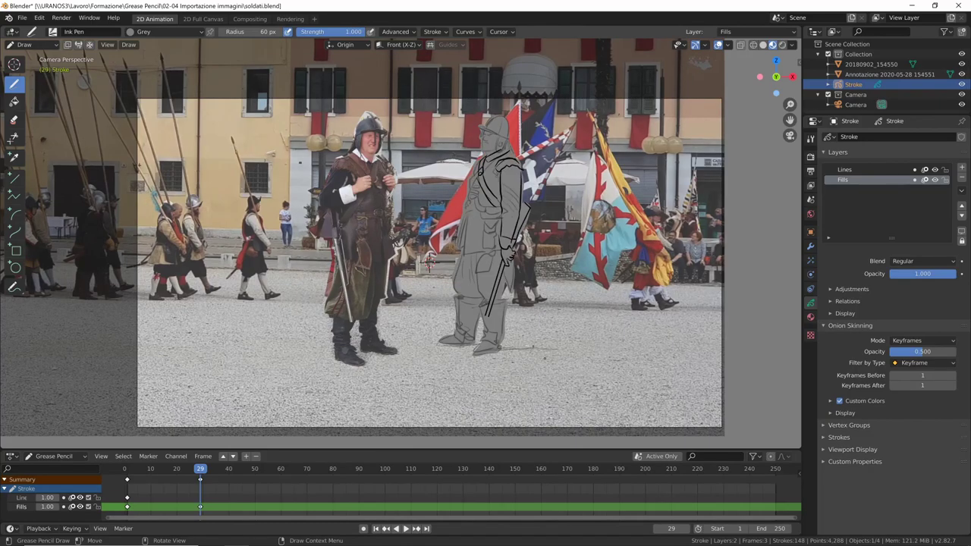
click(811, 317)
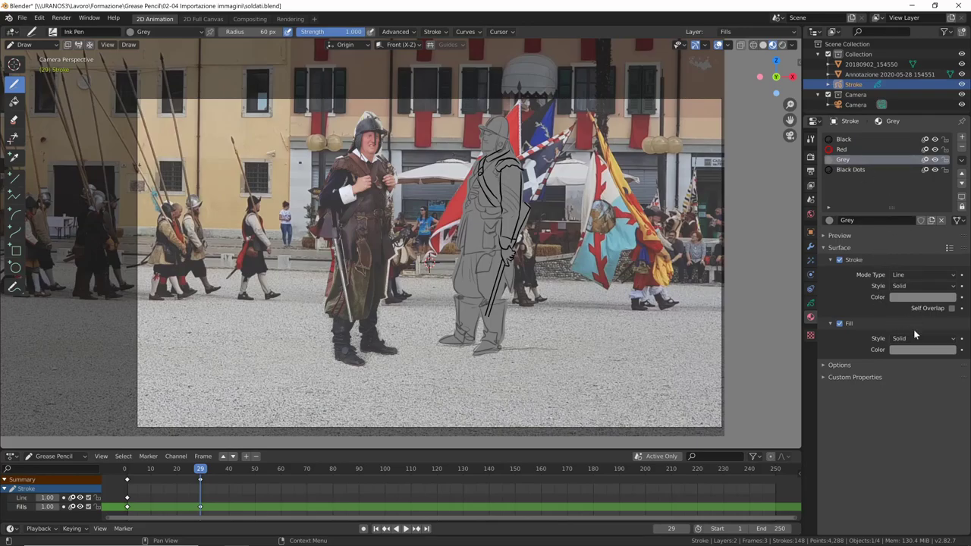
click(917, 349)
drag(952, 227, 947, 208)
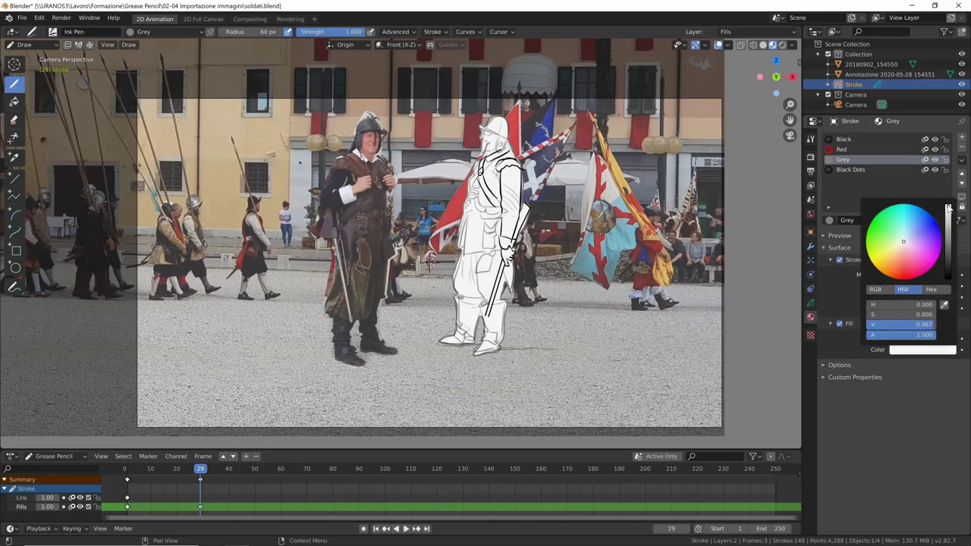
click(839, 259)
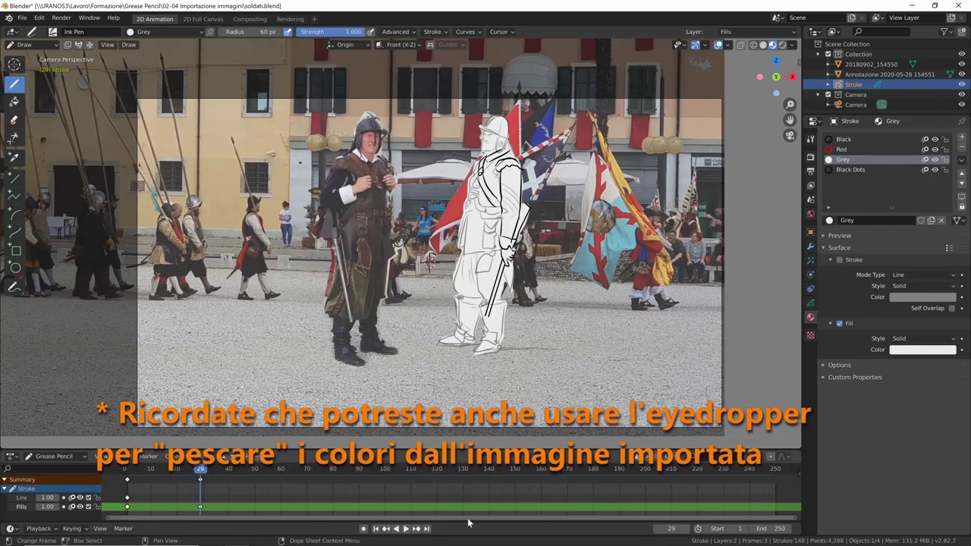
Play and scrub the animation, step back to frames 29 and 28, then reverse-play to frame 20
click(407, 529)
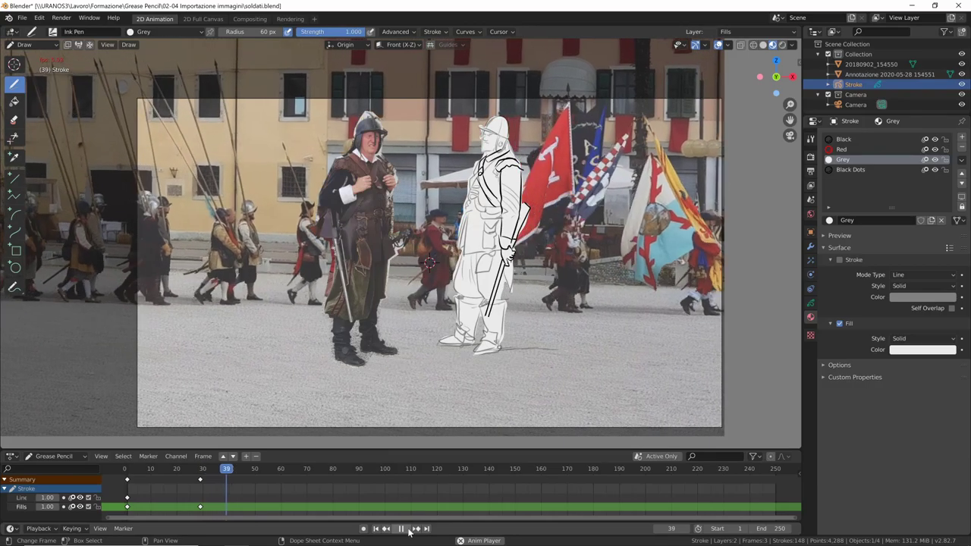
key(space)
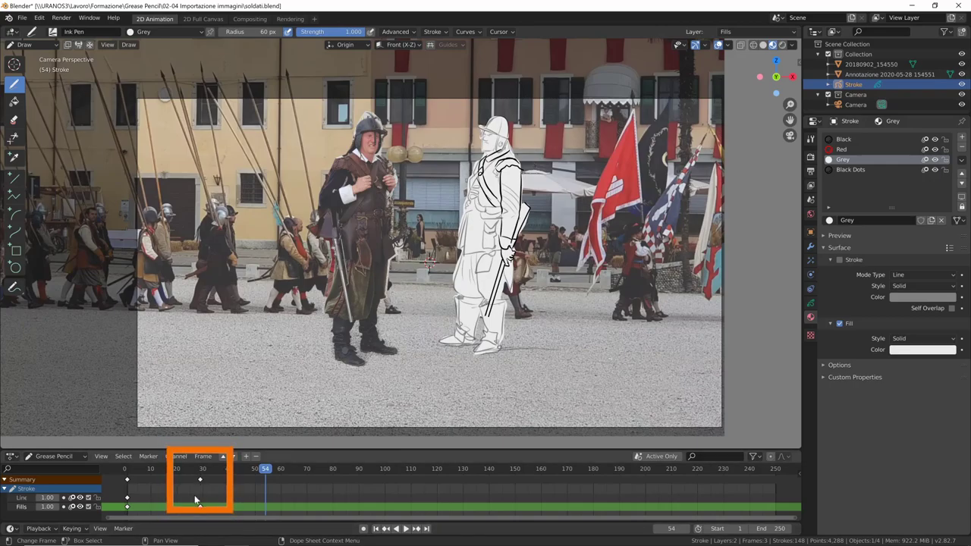
click(250, 470)
key(space)
drag(250, 471, 202, 476)
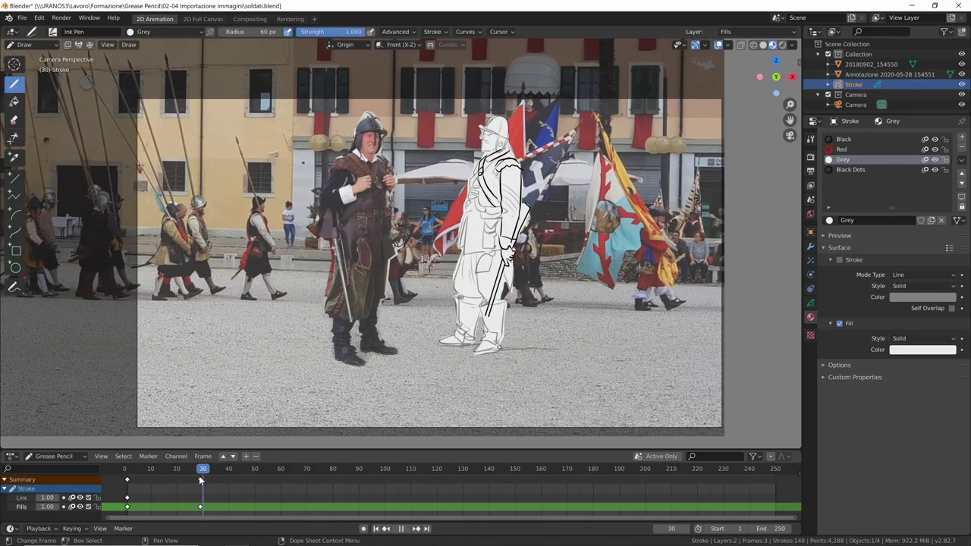
key(Left)
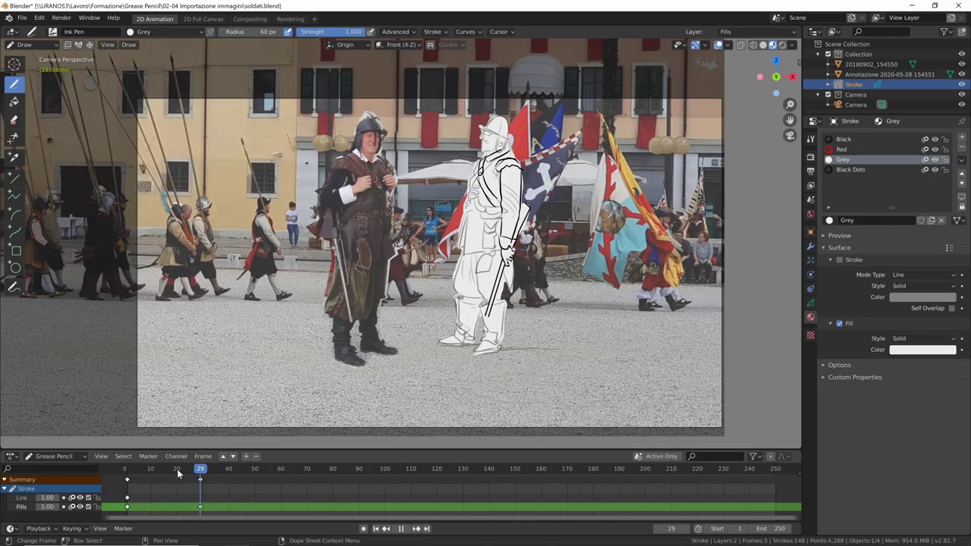
key(Left)
key(space)
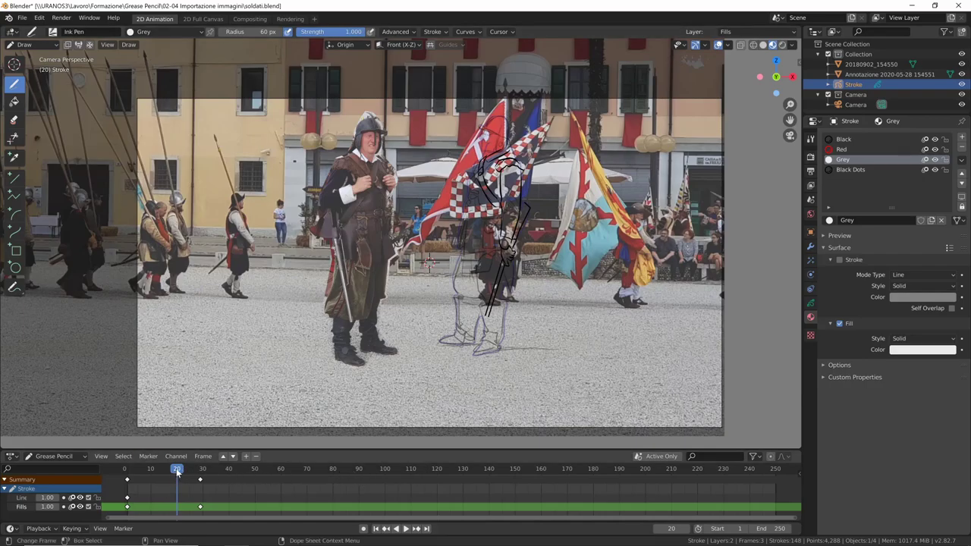
Add a Fills keyframe at frame 44 holding a small white stroke
key(space)
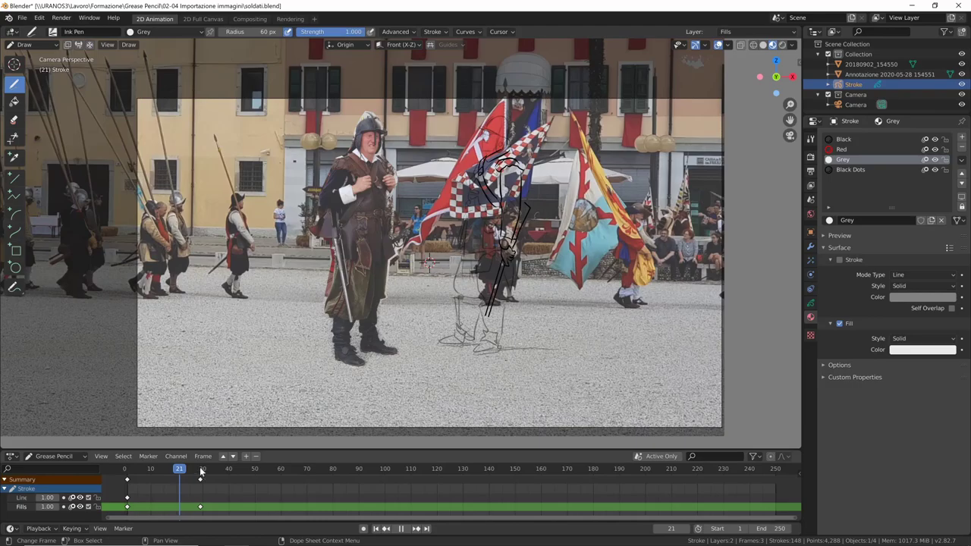
click(201, 471)
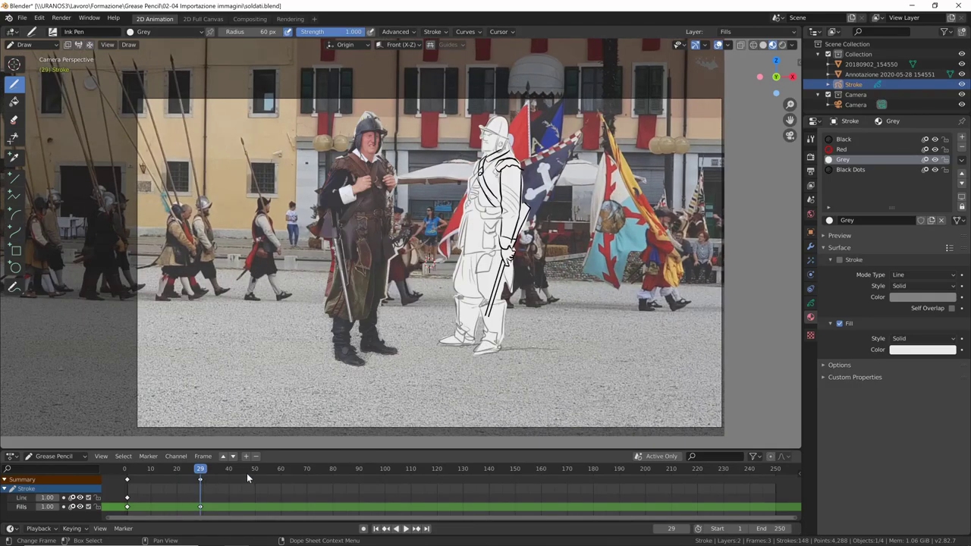
click(237, 483)
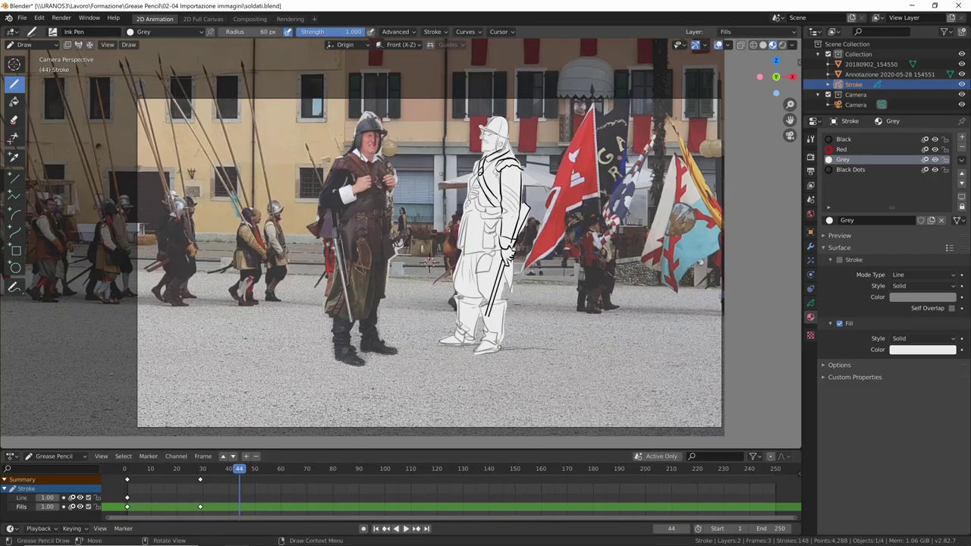
drag(458, 139, 466, 147)
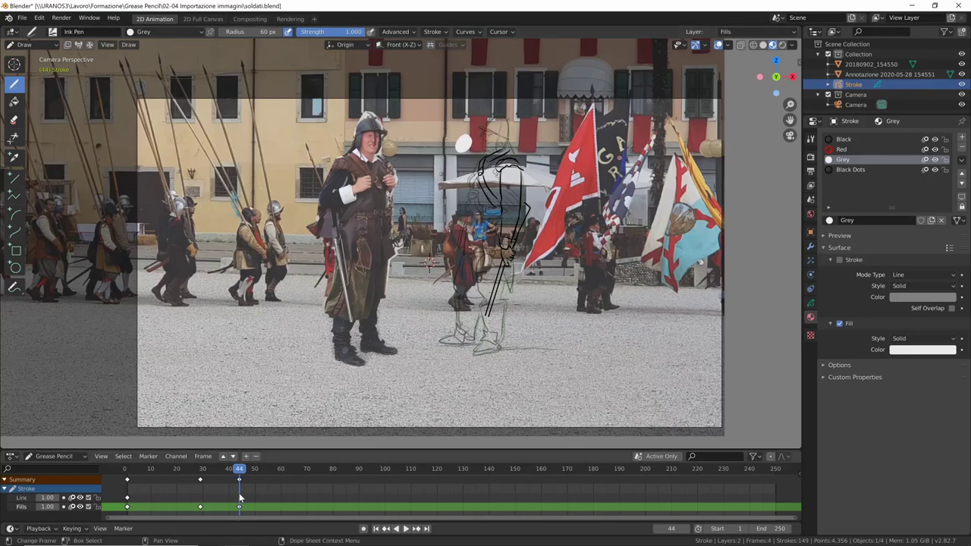
Play back to check the fill ends at frame 44, then return to frame 0
key(ctrl+shift+space)
mouse_move(208, 473)
mouse_down()
mouse_move(242, 474)
mouse_move(176, 485)
mouse_up()
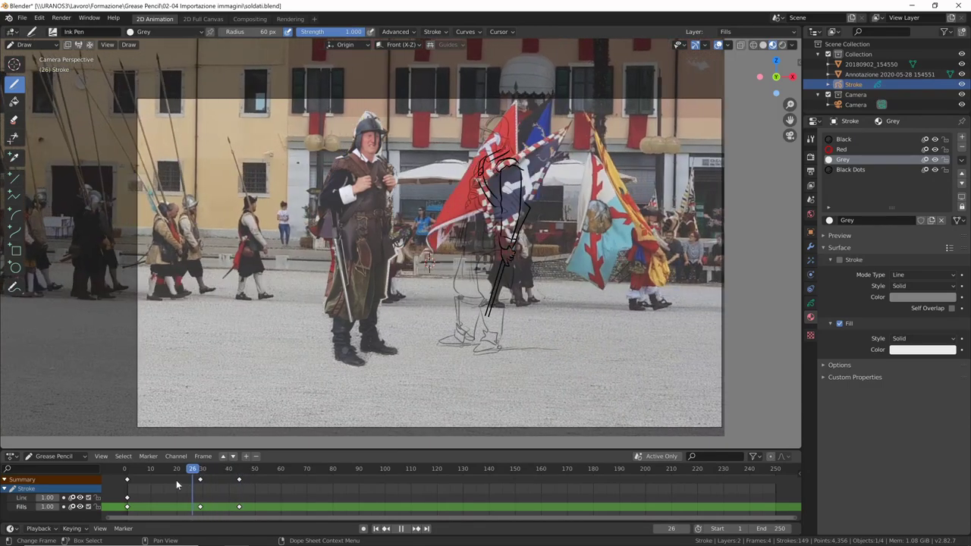
click(125, 473)
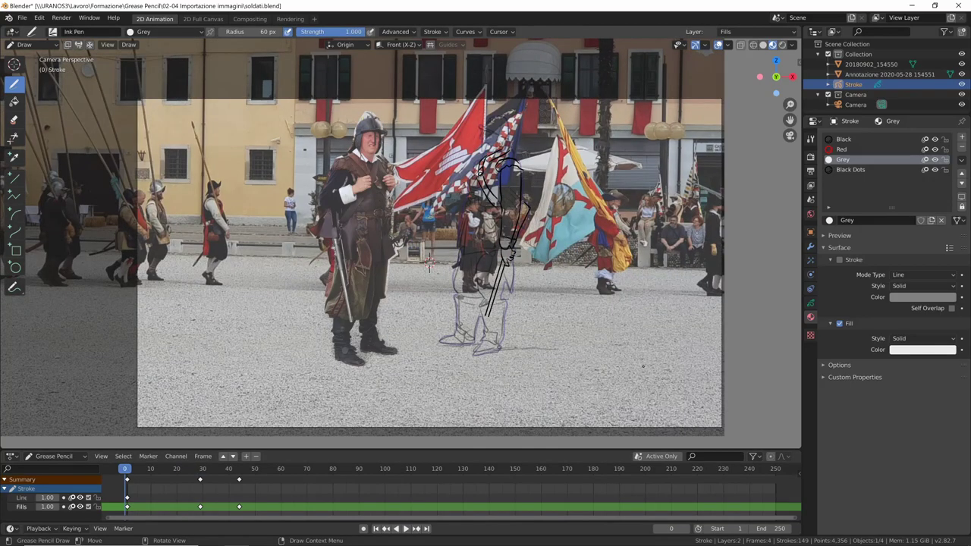